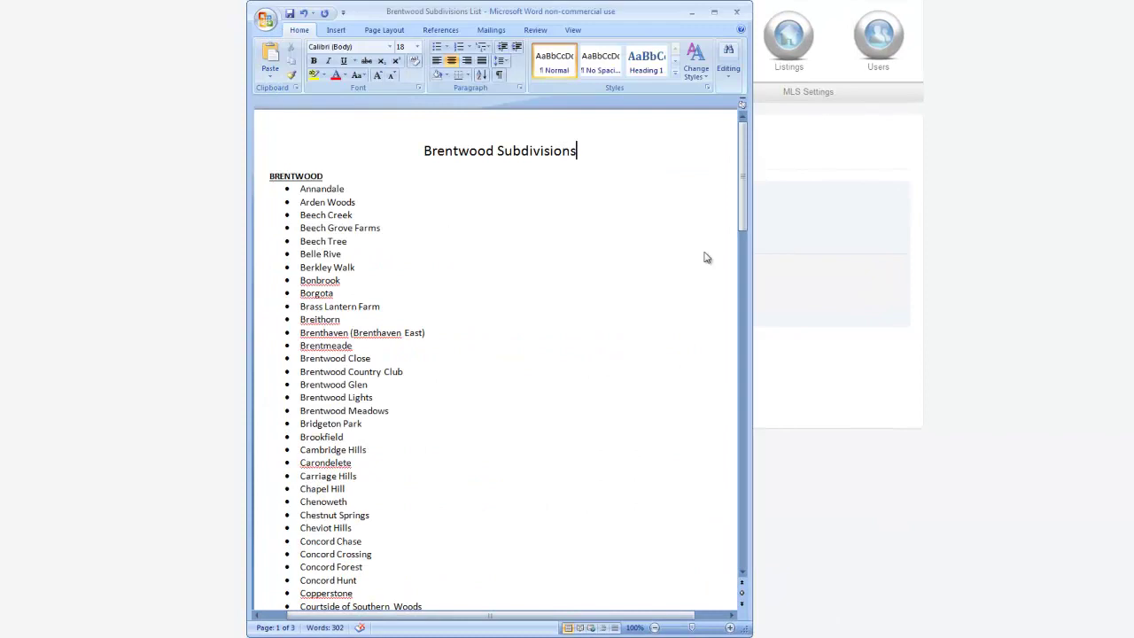
# - Look through the Brentwood Subdivisions list to its last page and switch to the IDX site's saved link creation
pyautogui.moveTo(742, 146); pyautogui.dragTo(737, 451)
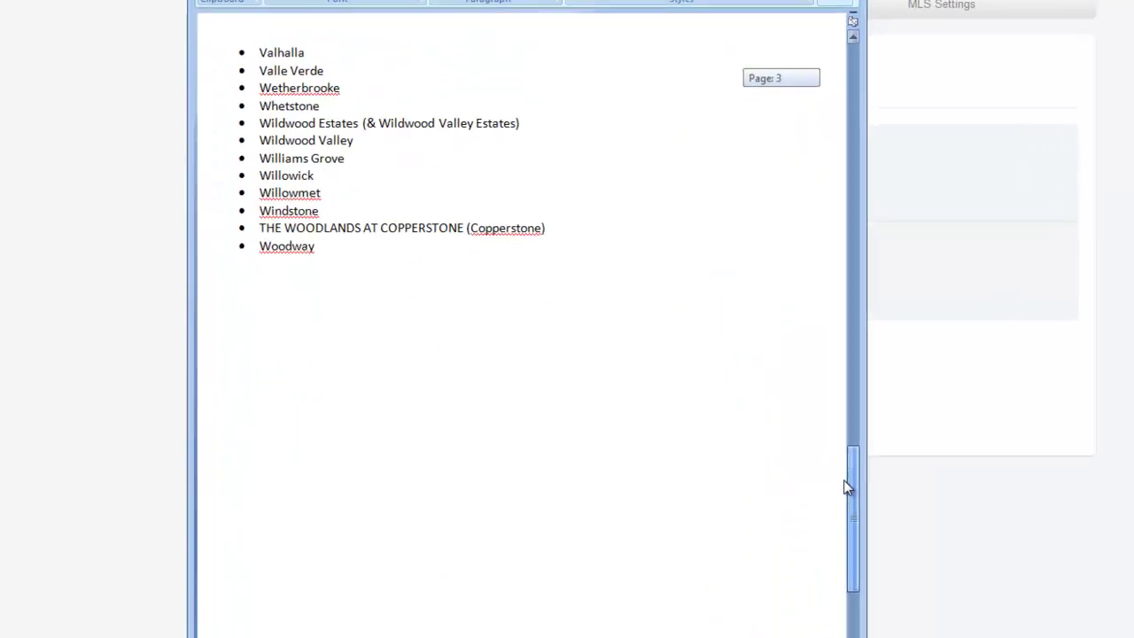
pyautogui.moveTo(847, 487); pyautogui.dragTo(868, 57)
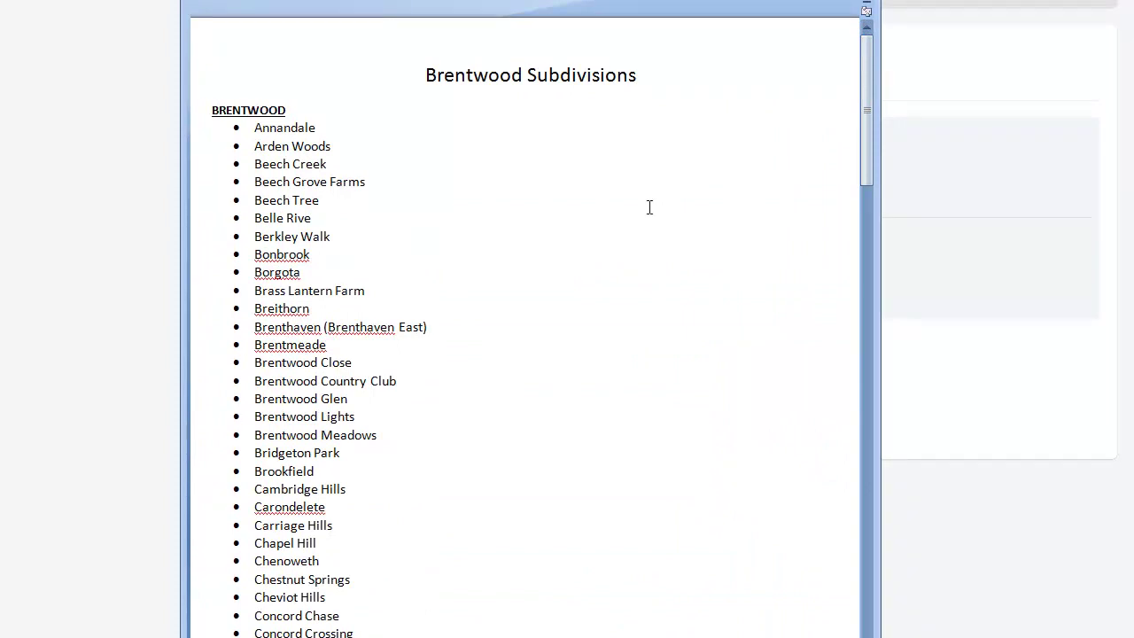
pyautogui.click(746, 207)
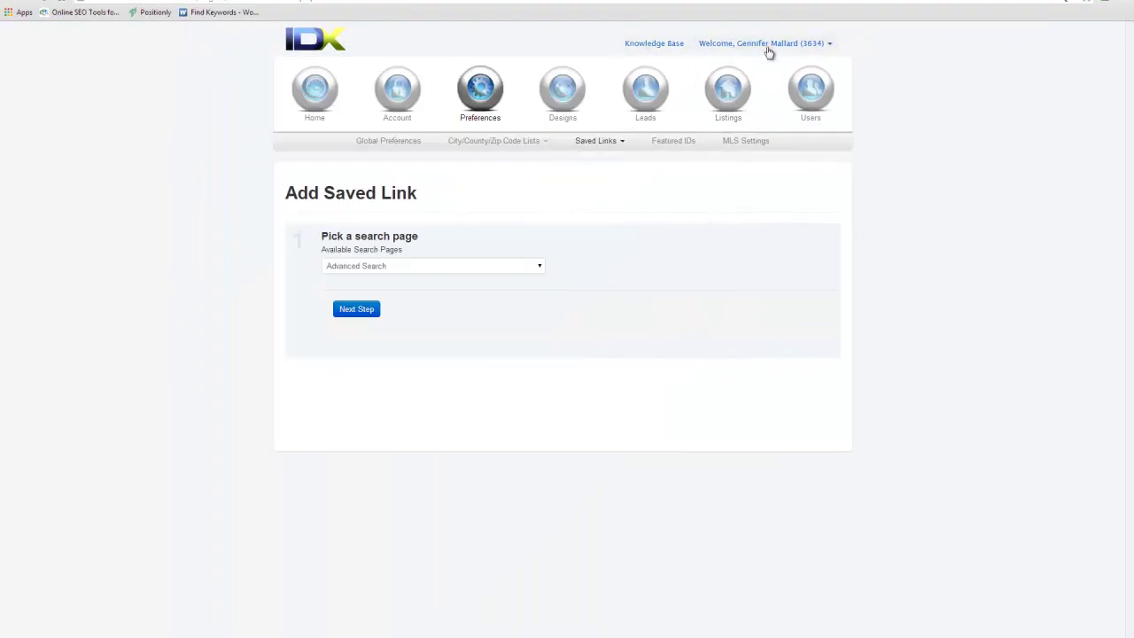
pyautogui.click(613, 147)
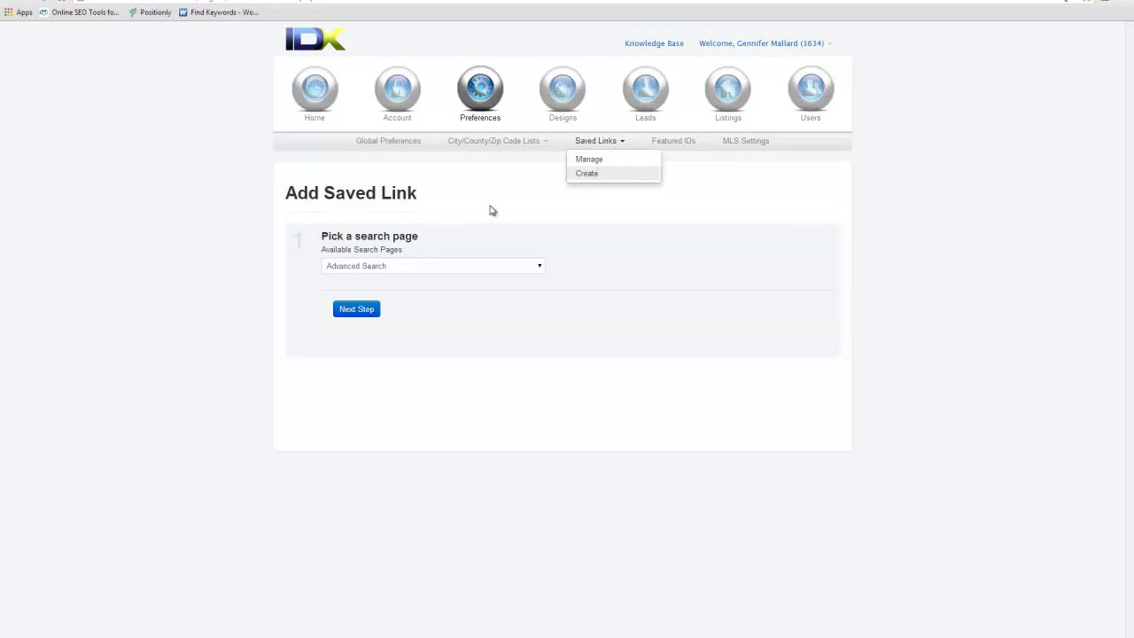
# - Open the Advanced Search page's field settings for the Residential property type in a separate browser tab
pyautogui.moveTo(526, 105)
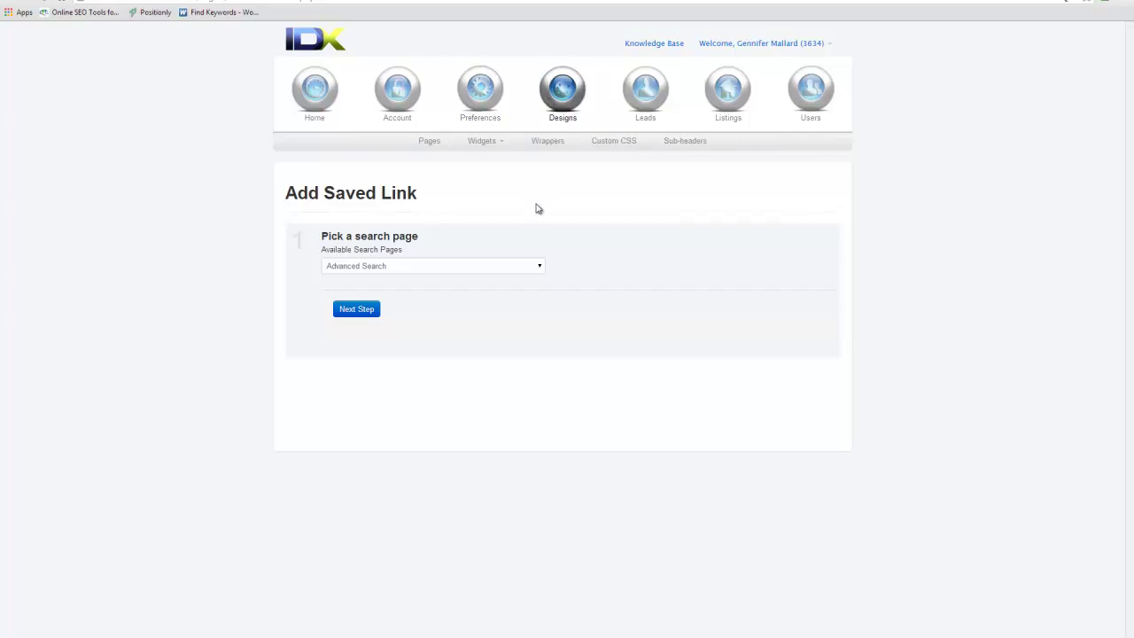
pyautogui.rightClick(434, 145)
pyautogui.click(474, 147)
pyautogui.hotkey('ctrl', 'Tab')
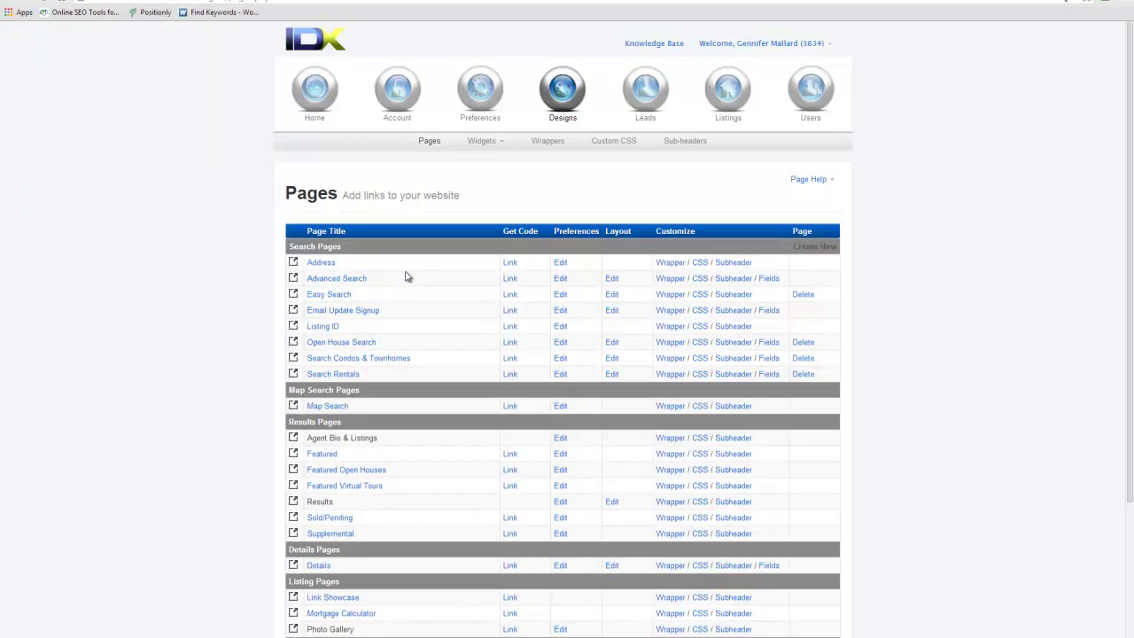
pyautogui.click(768, 279)
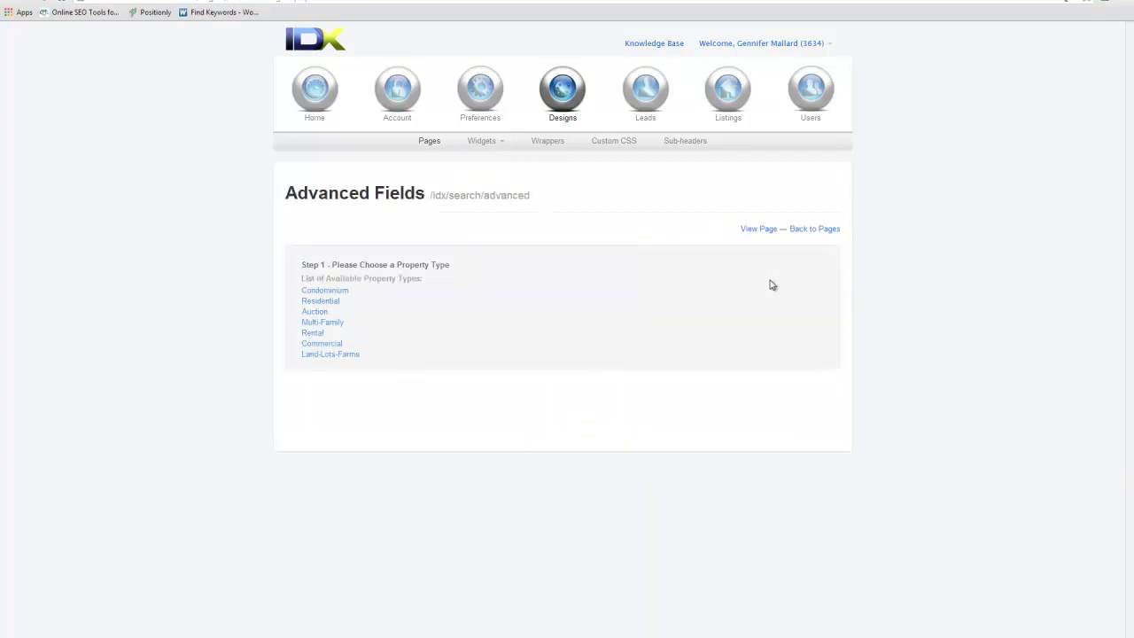
pyautogui.click(330, 302)
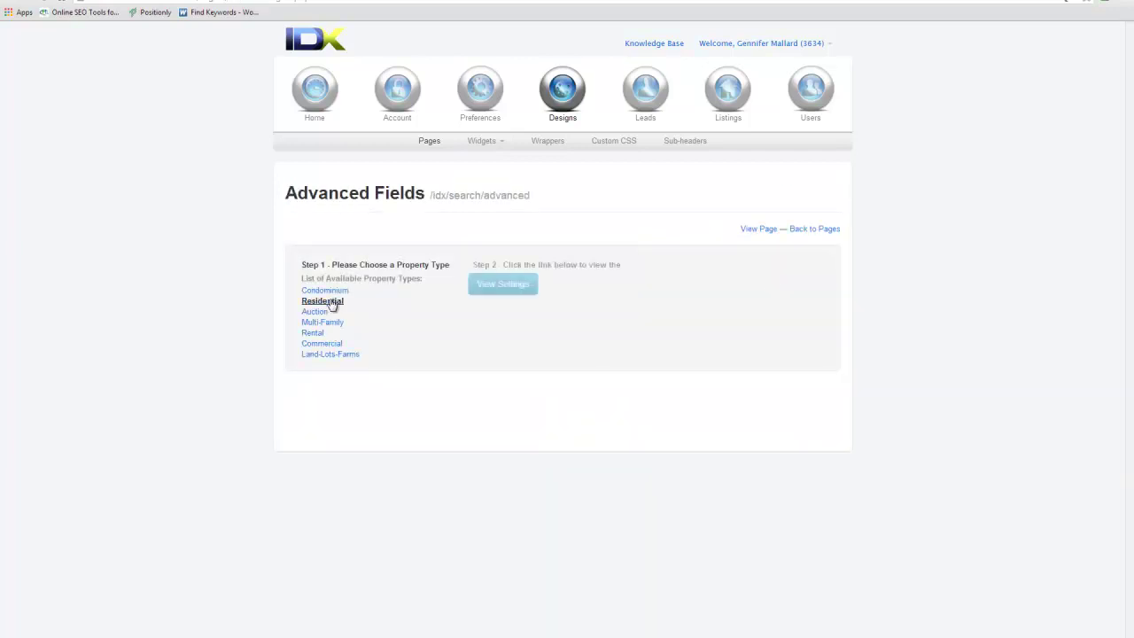
pyautogui.click(498, 286)
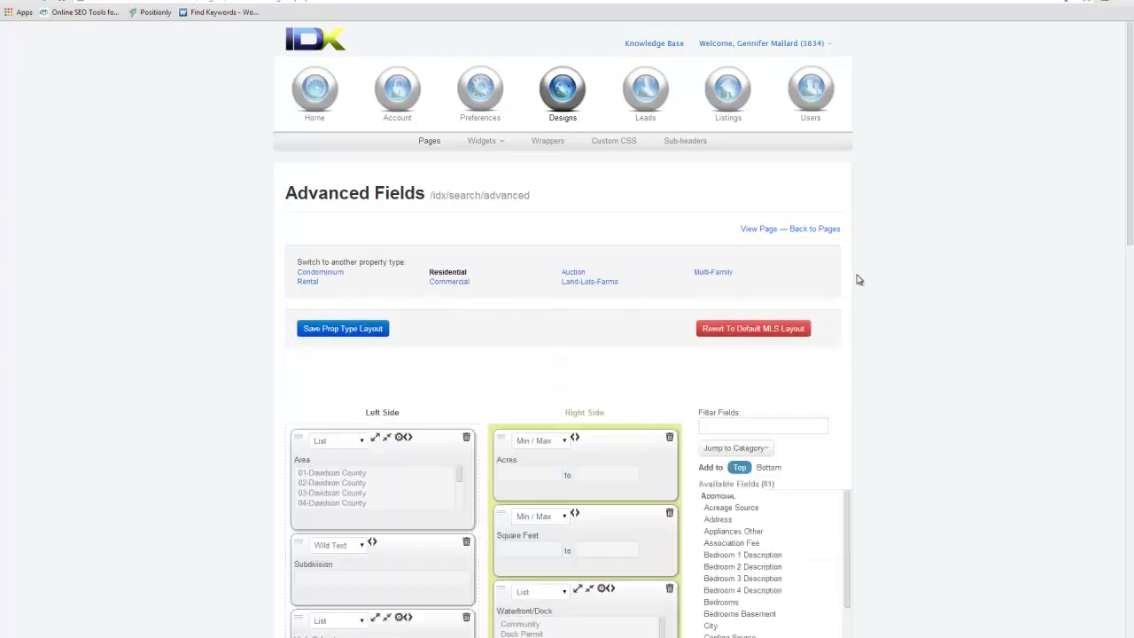
# - Change the Subdivision search field from Wild Text to List and enlarge its list box
pyautogui.scroll(-3, 879, 205)
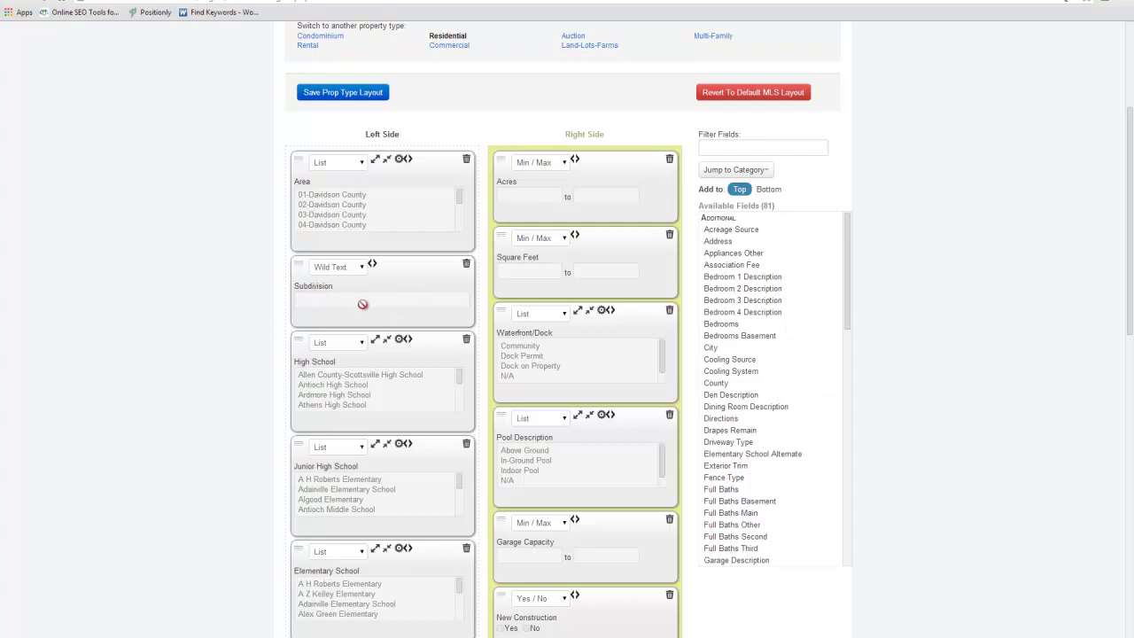
pyautogui.click(333, 271)
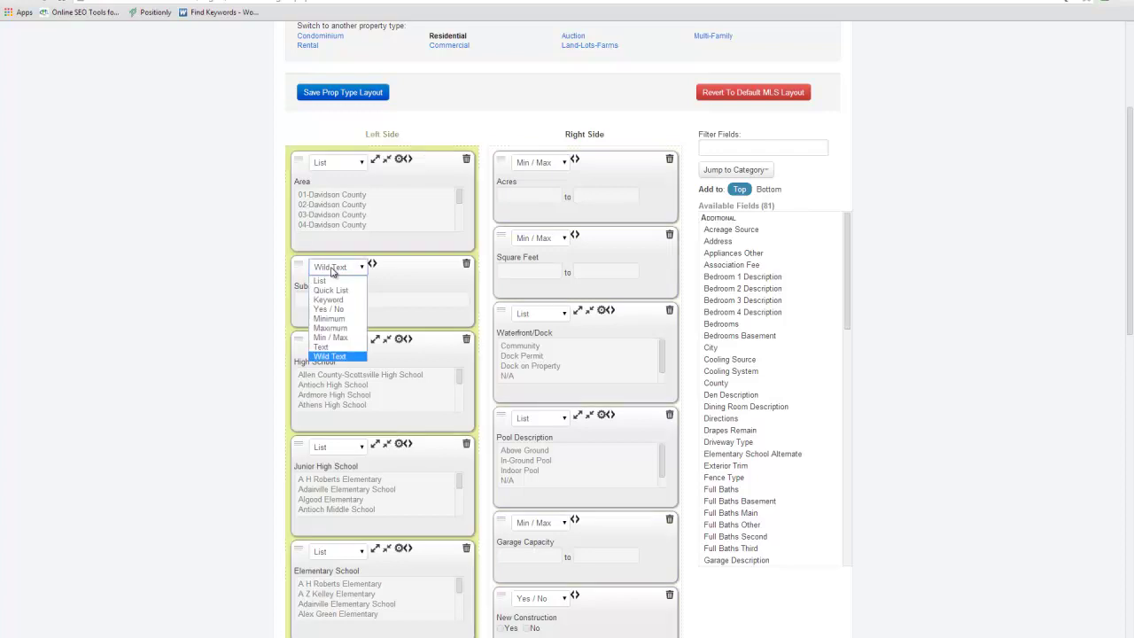
pyautogui.click(332, 281)
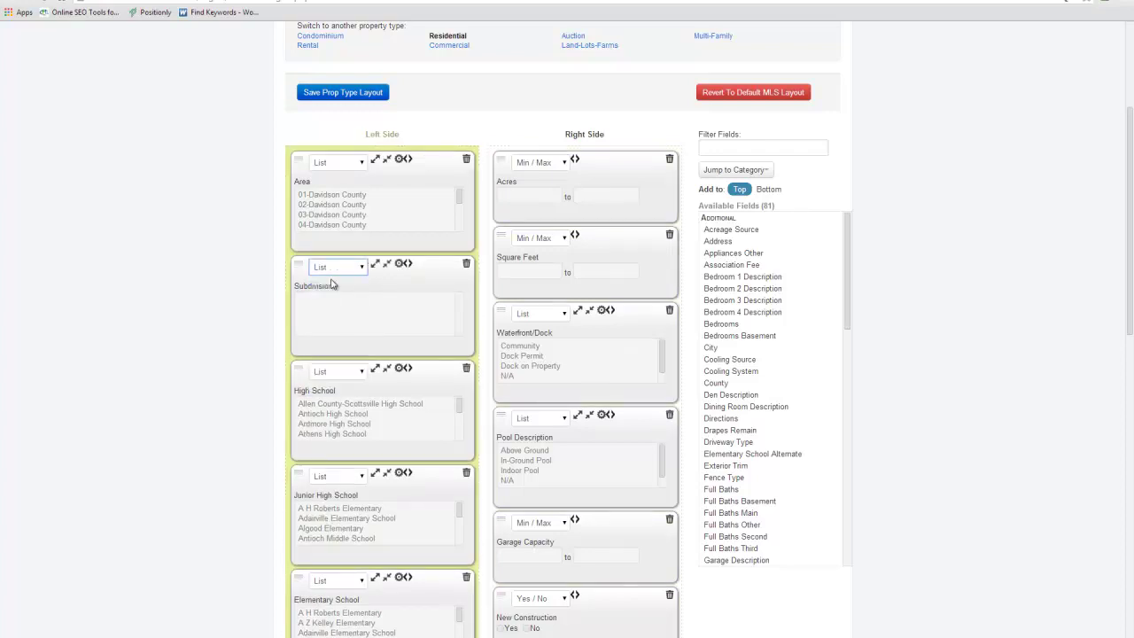
pyautogui.click(374, 265)
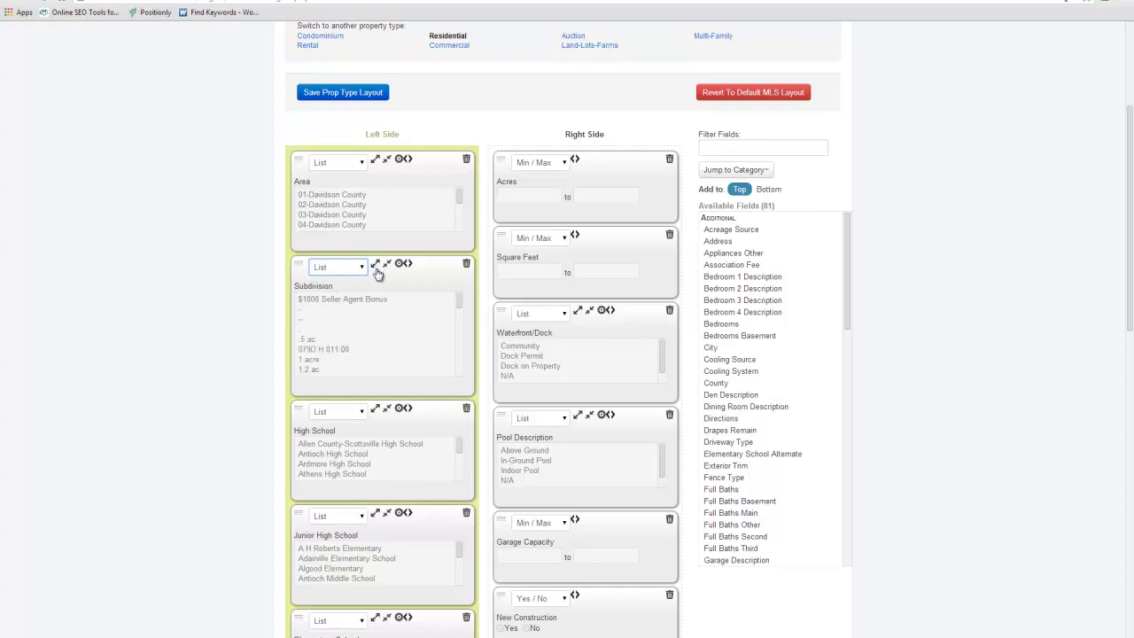
# - Set all four Subdivision cleanup options, from casing to special characters, to Yes and save the Residential property type layout
pyautogui.click(401, 265)
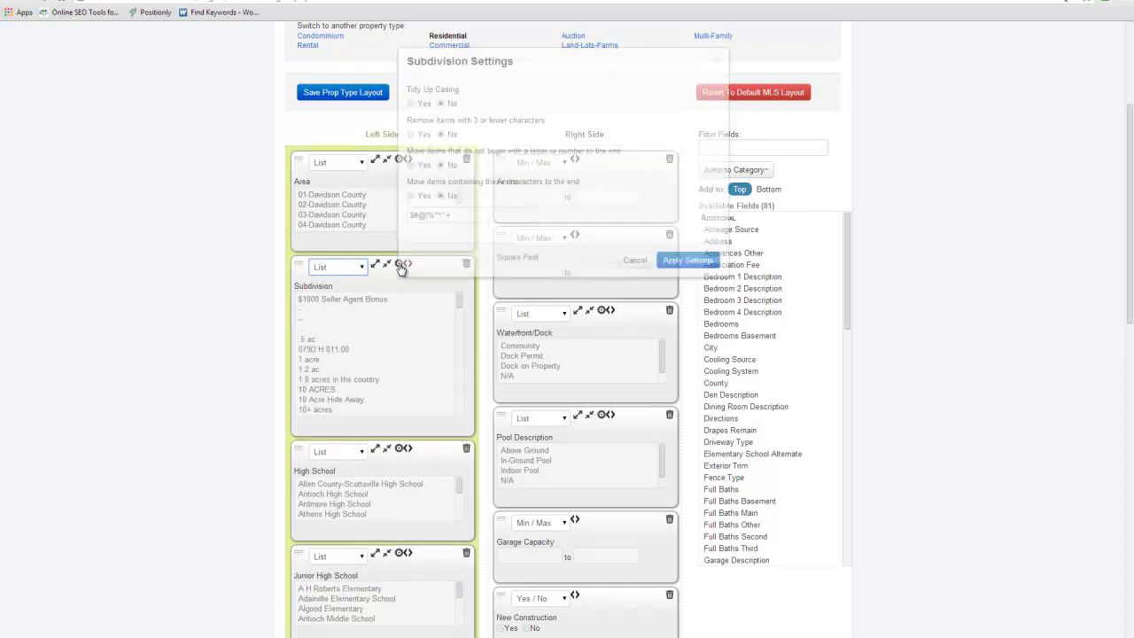
pyautogui.click(410, 251)
pyautogui.click(410, 281)
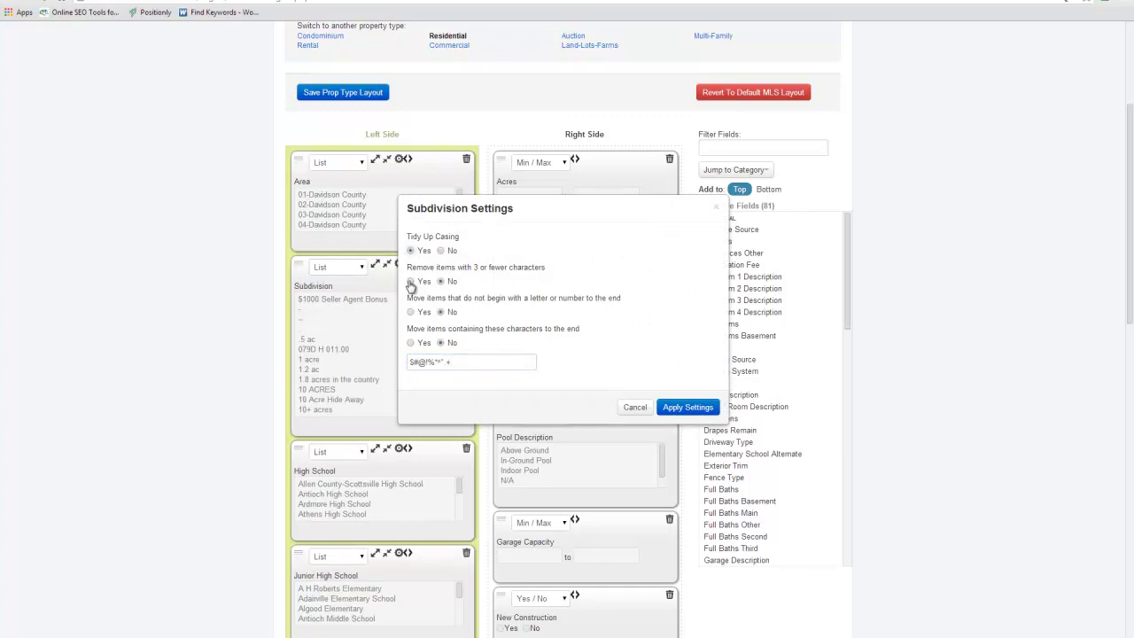
pyautogui.click(410, 312)
pyautogui.click(410, 342)
pyautogui.click(686, 408)
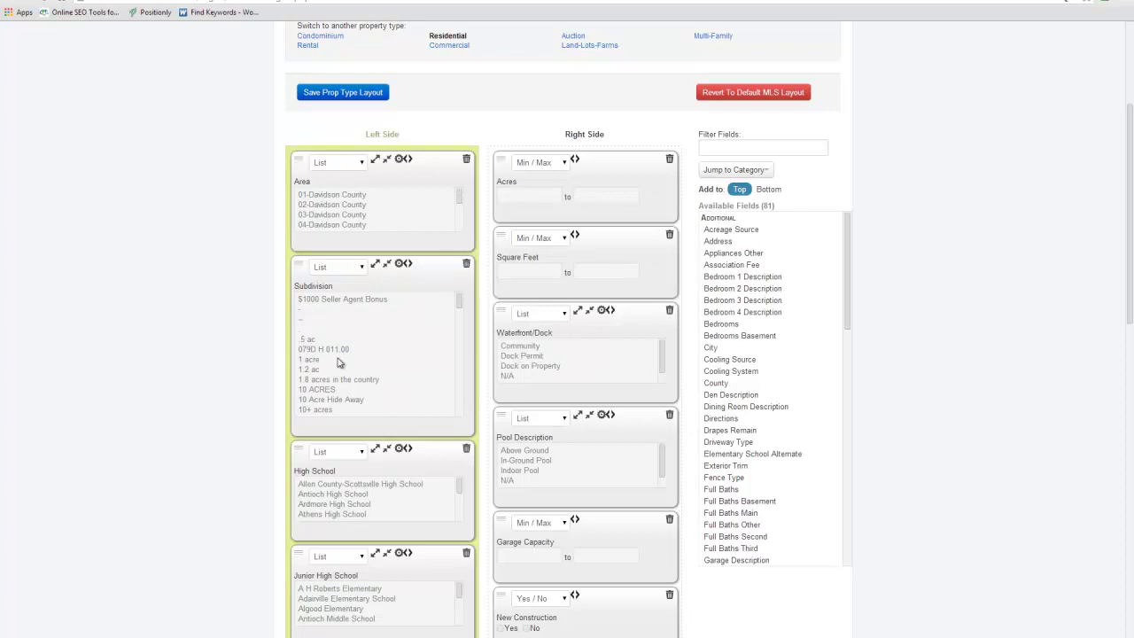
pyautogui.click(313, 96)
# - Examine the entries in the Subdivision list, from the numeric names through the Annandale sections, and go back to its beginning
pyautogui.scroll(-5, 350, 365)
pyautogui.scroll(-5, 350, 365)
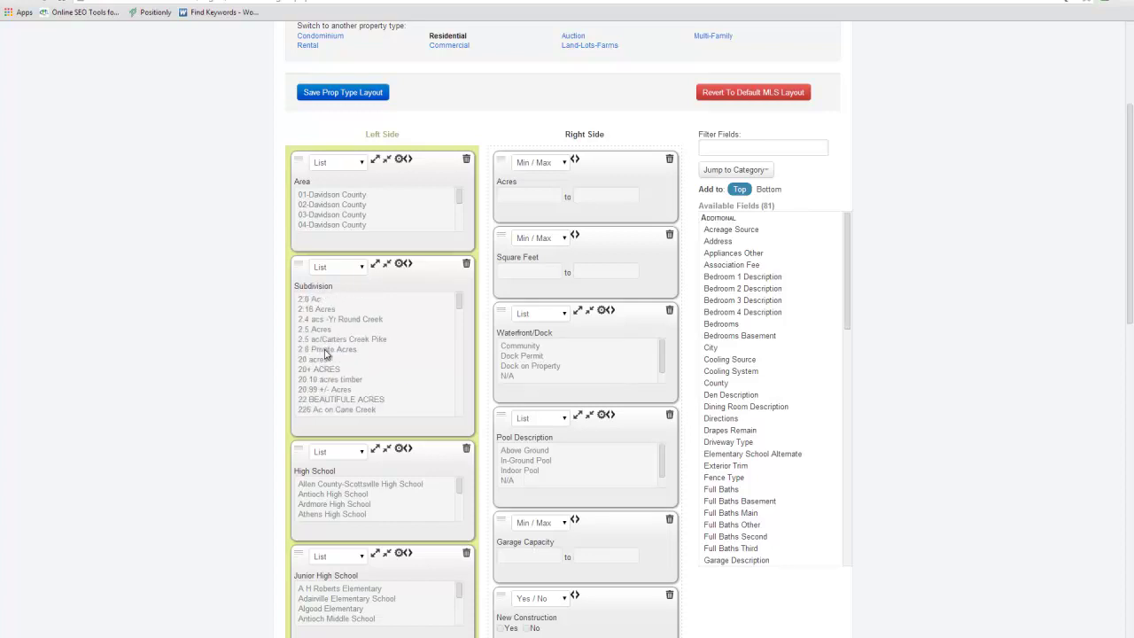
pyautogui.scroll(-5, 328, 353)
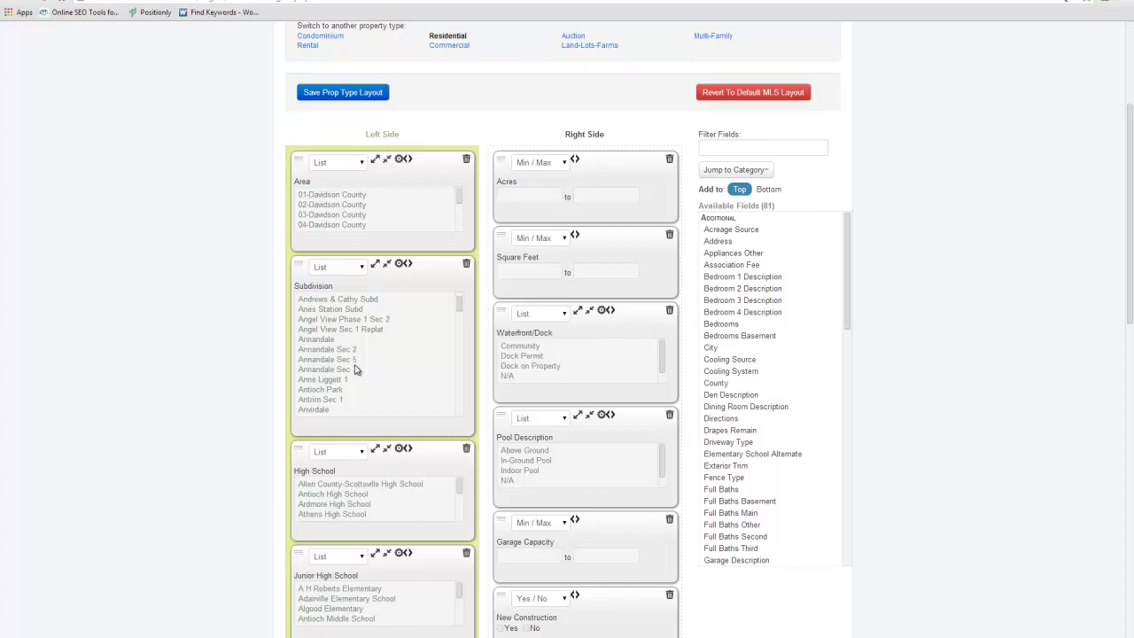
pyautogui.scroll(10, 354, 369)
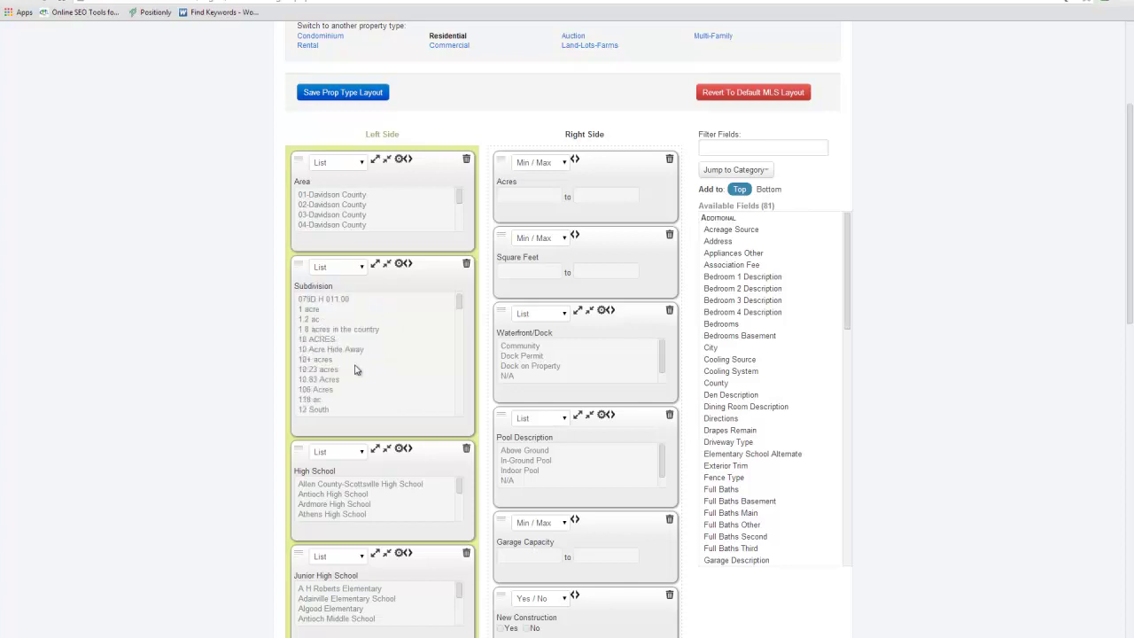
pyautogui.scroll(3, 357, 368)
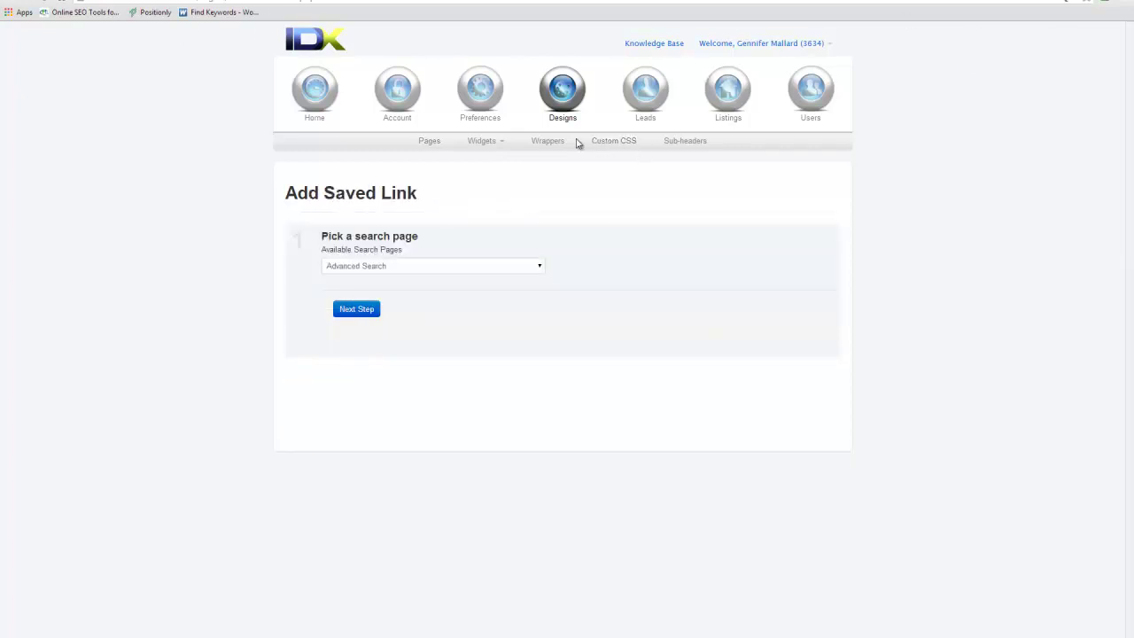
# - Base the new saved link on the Advanced Search page and select Brentwood as its city
pyautogui.click(360, 269)
pyautogui.click(355, 300)
pyautogui.click(356, 310)
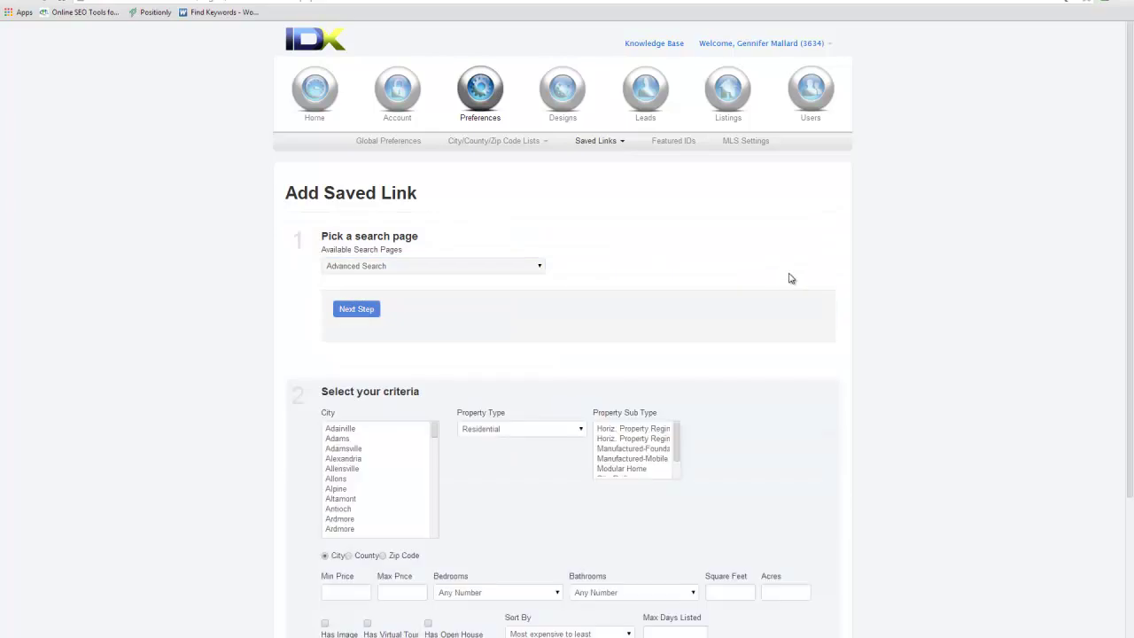
pyautogui.scroll(-3, 898, 263)
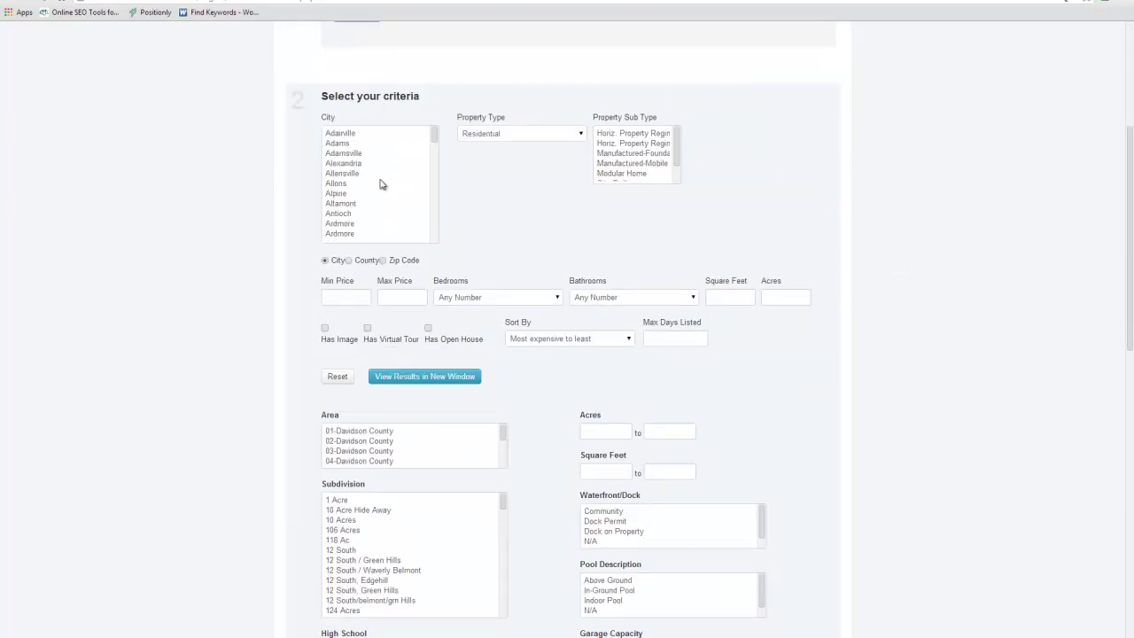
pyautogui.moveTo(433, 139); pyautogui.dragTo(435, 149)
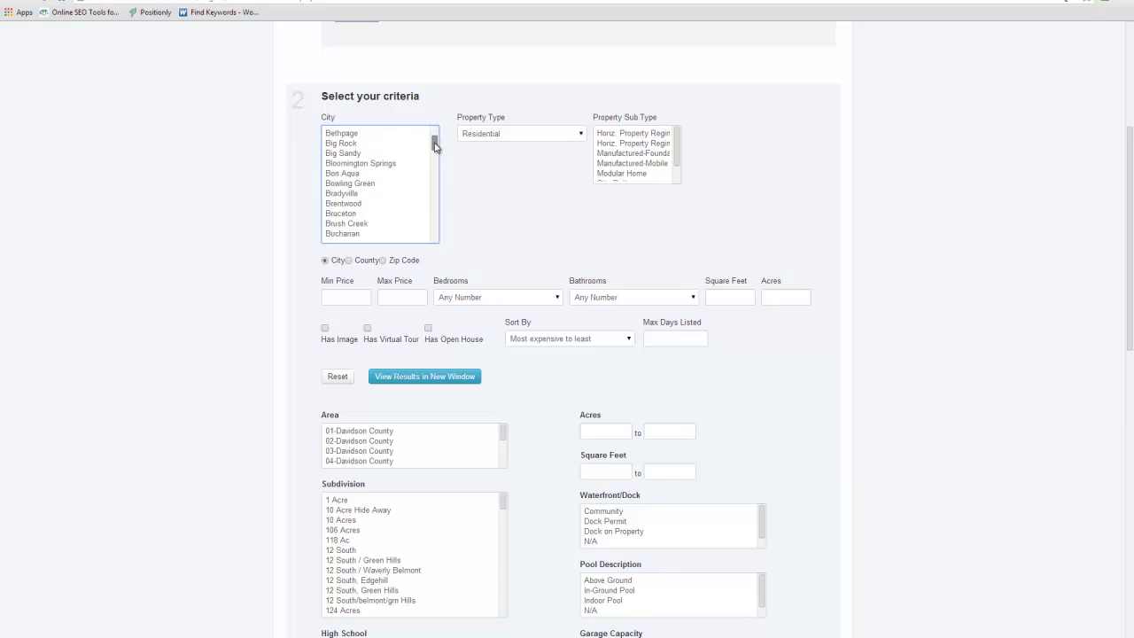
pyautogui.click(353, 204)
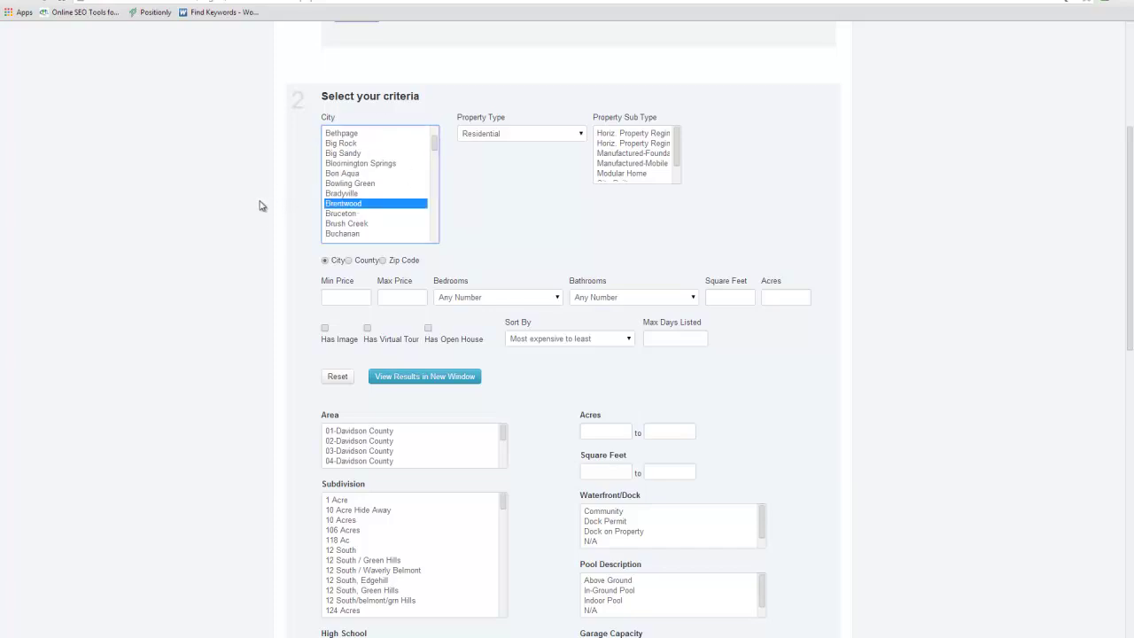
# - Check the first name in the Word list and select Annandale and Annandale Sec 2, Sec 5 and Sec 7 as subdivisions
pyautogui.scroll(-3, 257, 200)
pyautogui.scroll(-1, 250, 192)
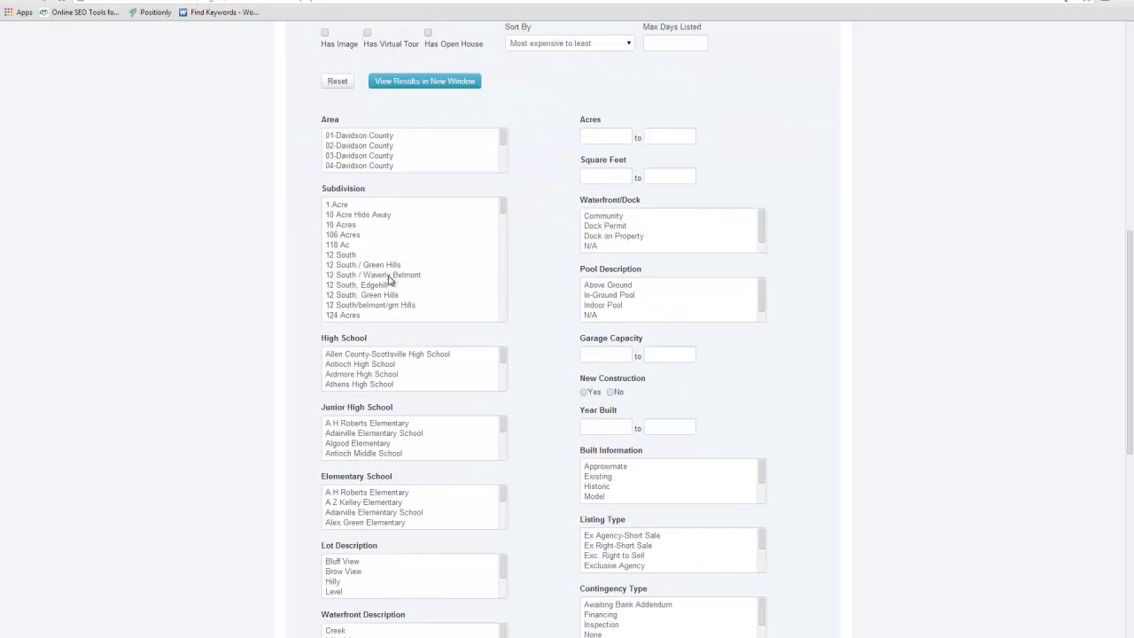
pyautogui.hotkey('alt', 'Tab')
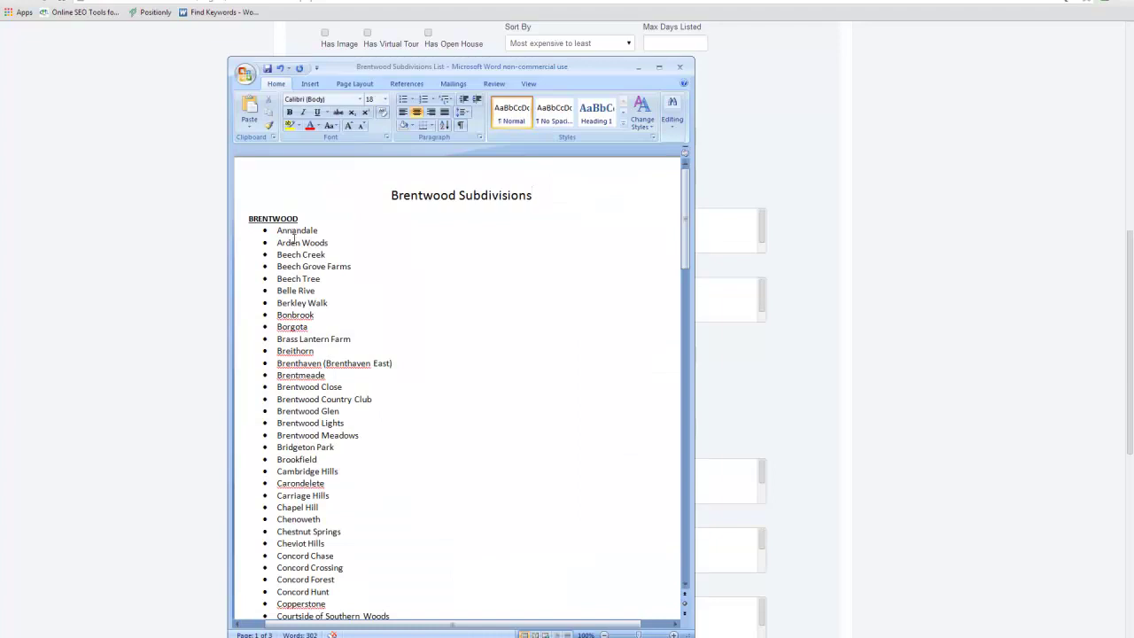
pyautogui.hotkey('alt', 'Tab')
pyautogui.scroll(-2, 349, 259)
pyautogui.moveTo(505, 211); pyautogui.dragTo(504, 220)
pyautogui.scroll(5, 351, 253)
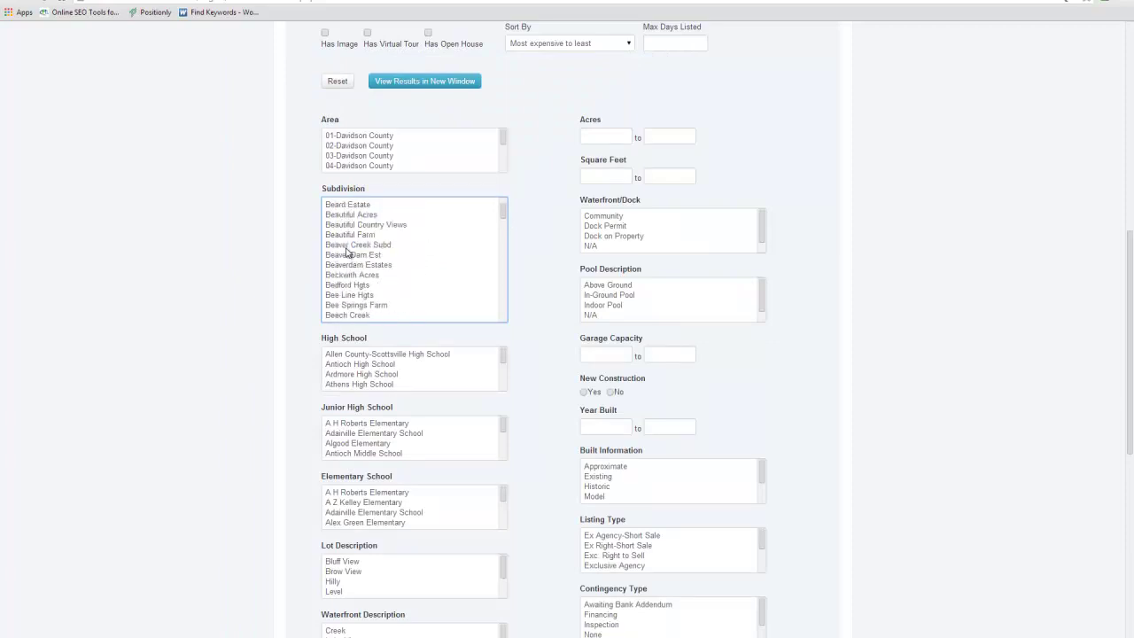
pyautogui.scroll(4, 348, 249)
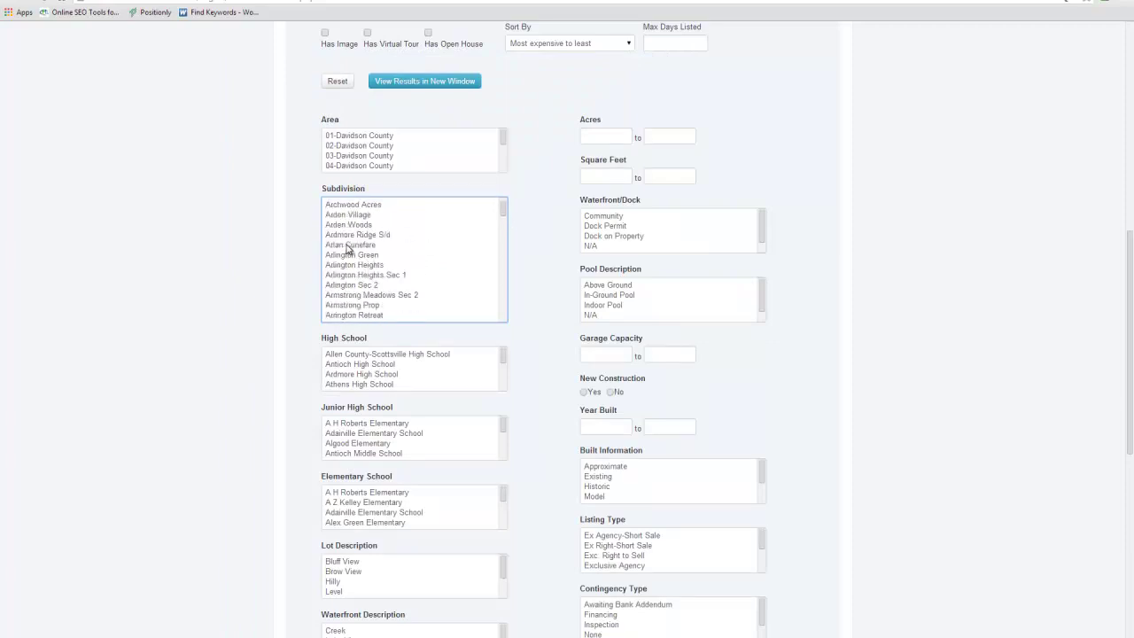
pyautogui.scroll(4, 348, 249)
pyautogui.scroll(4, 348, 248)
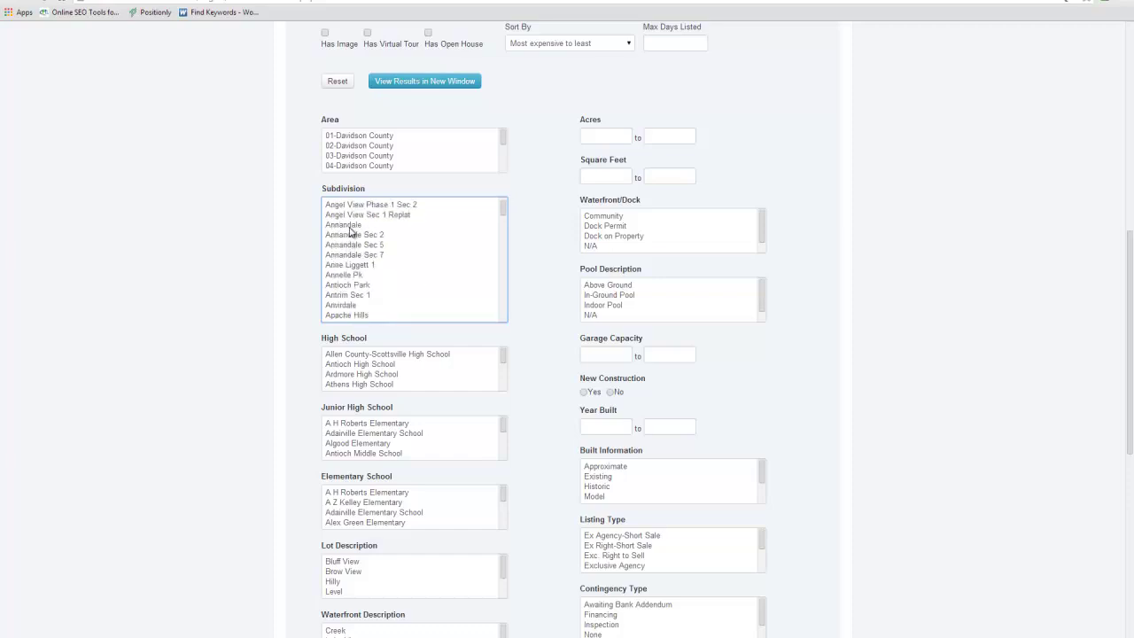
pyautogui.click(351, 227)
pyautogui.moveTo(352, 234); pyautogui.dragTo(352, 266)
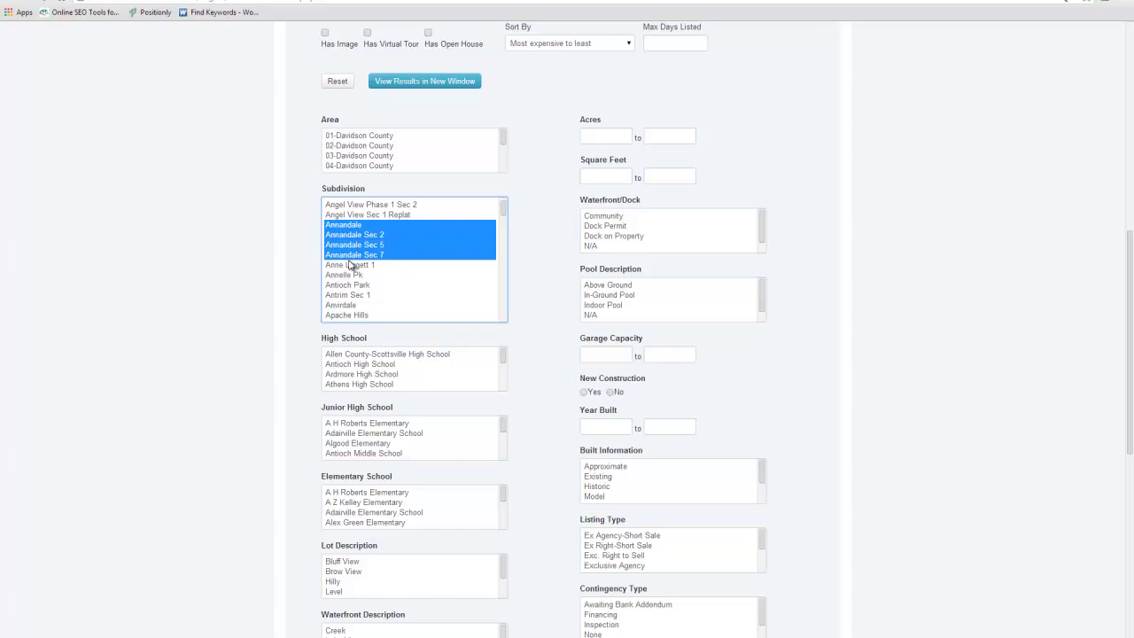
# - Check the Word list for the name after Annandale and select Arden Woods in the Subdivision criteria
pyautogui.hotkey('alt', 'Tab')
pyautogui.hotkey('alt', 'Tab')
pyautogui.scroll(-2, 348, 263)
pyautogui.scroll(-2, 348, 264)
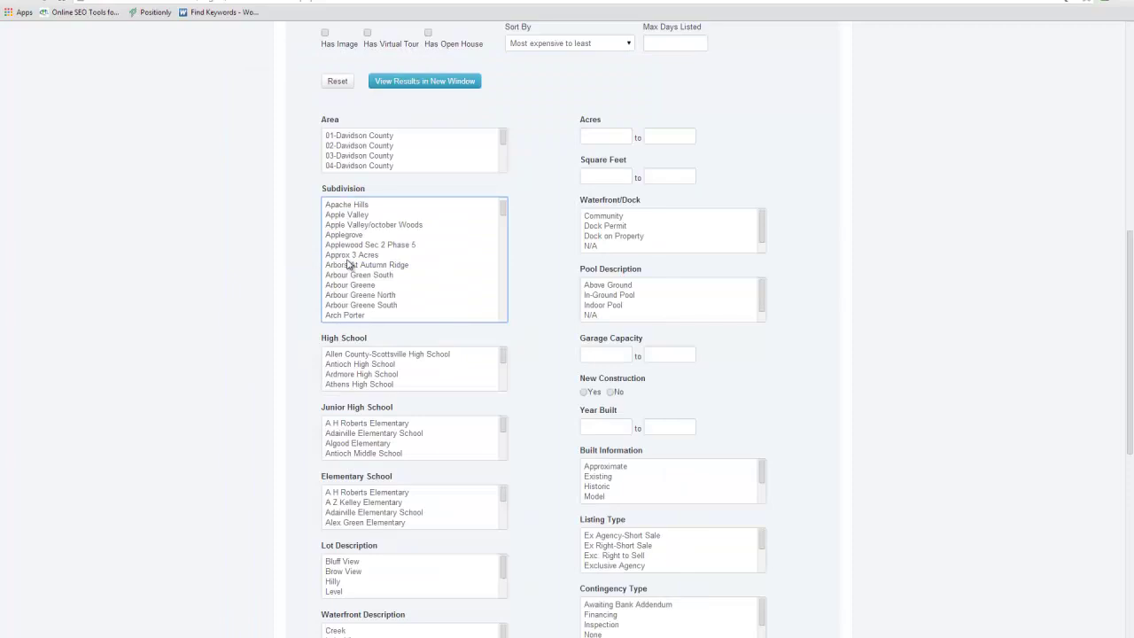
pyautogui.scroll(-2, 349, 264)
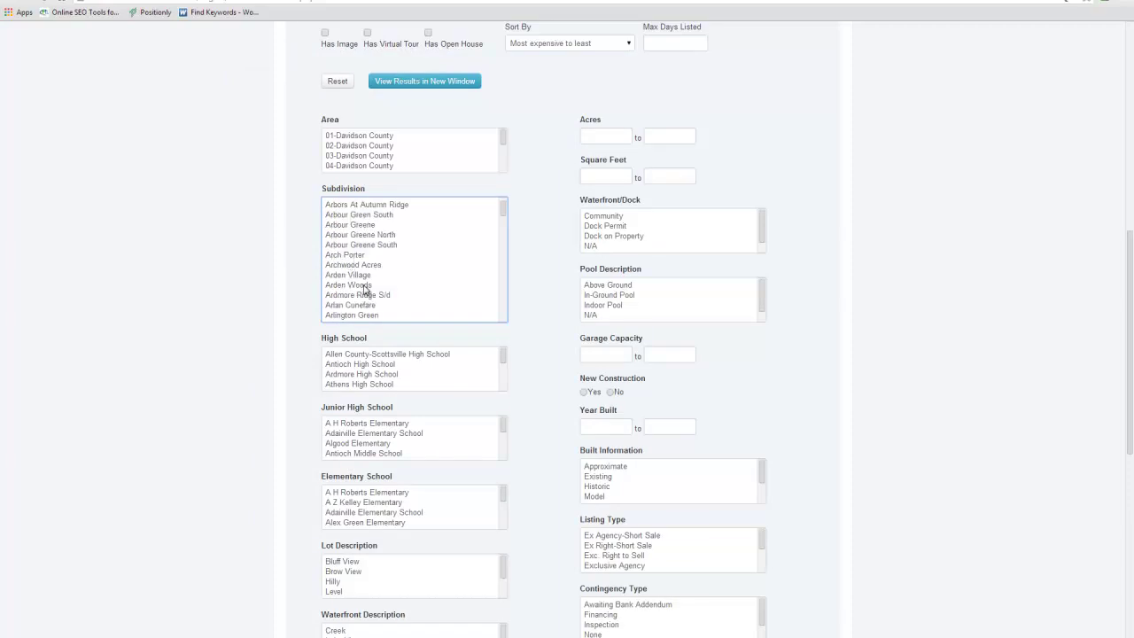
pyautogui.click(364, 285)
# - Check the Word list for the name after Arden Woods and select Beech Creek in the Subdivision criteria
pyautogui.hotkey('alt', 'Tab')
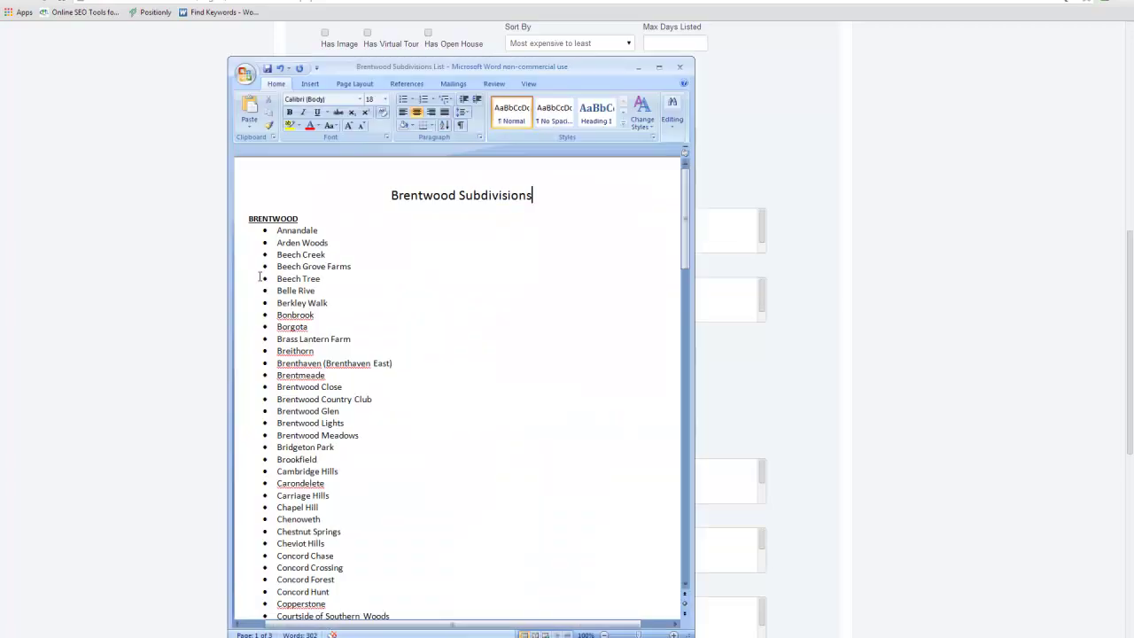
pyautogui.hotkey('alt', 'Tab')
pyautogui.scroll(-10, 352, 255)
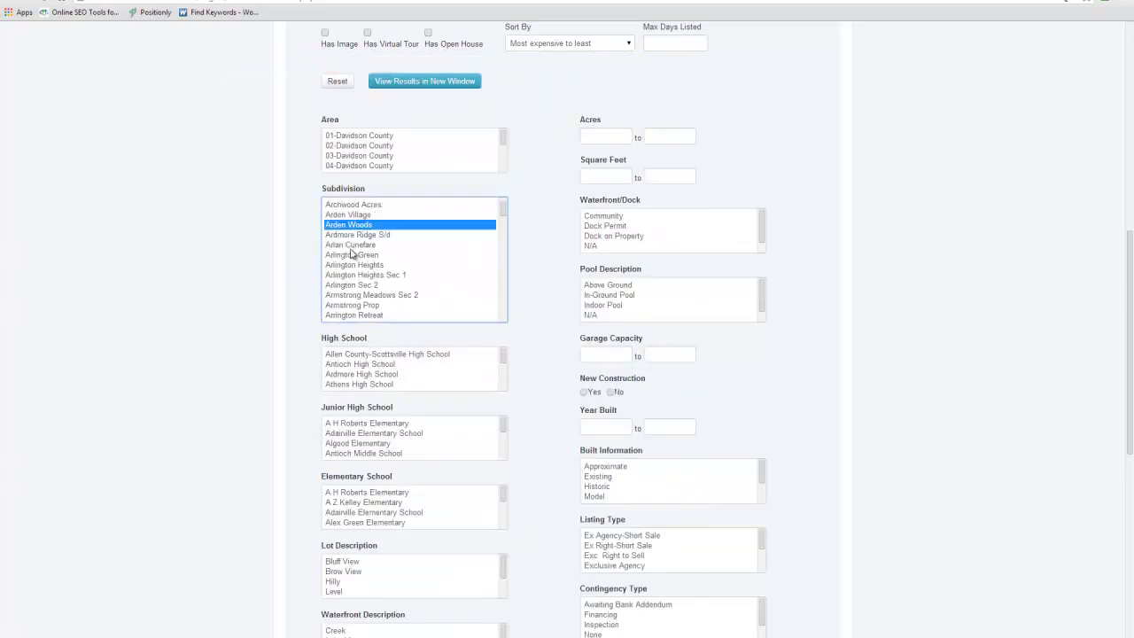
pyautogui.scroll(-12, 351, 254)
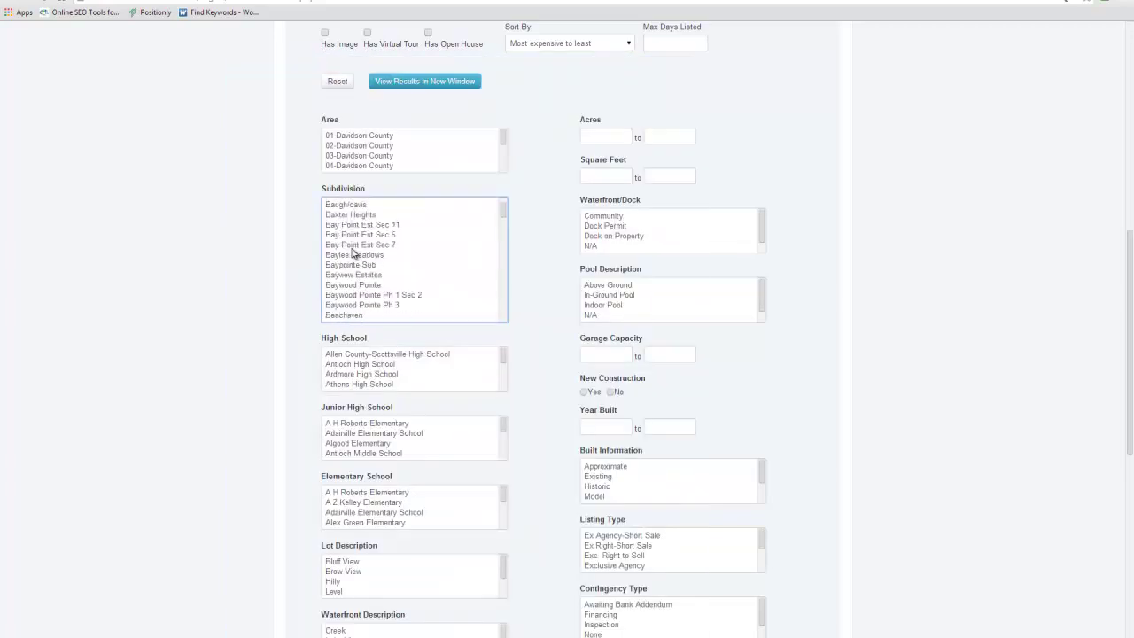
pyautogui.scroll(4, 352, 254)
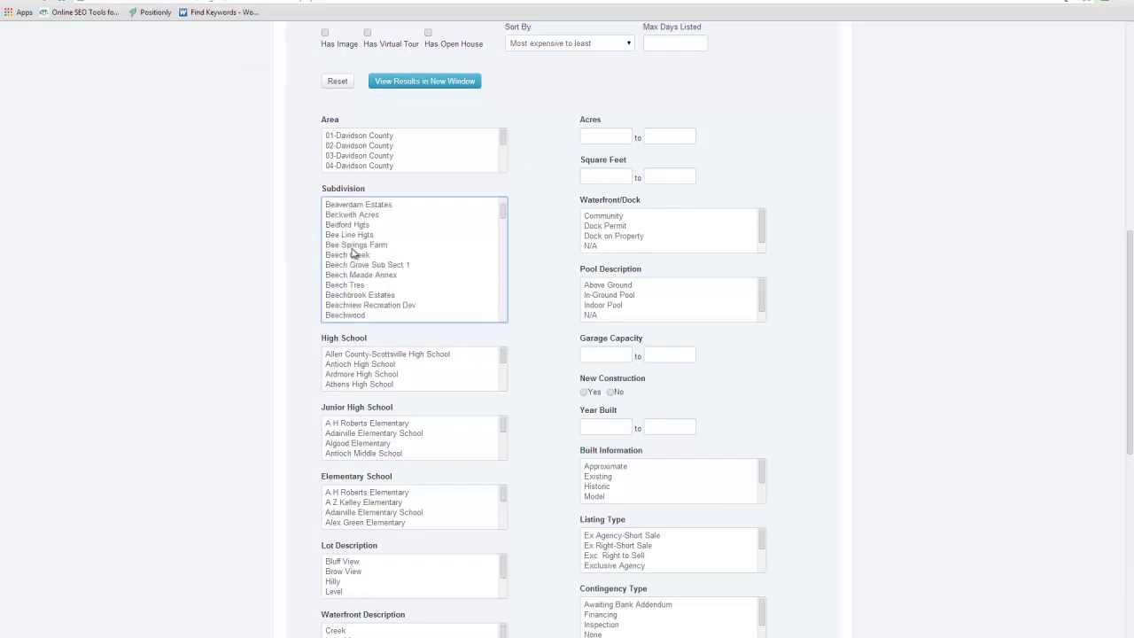
pyautogui.click(356, 256)
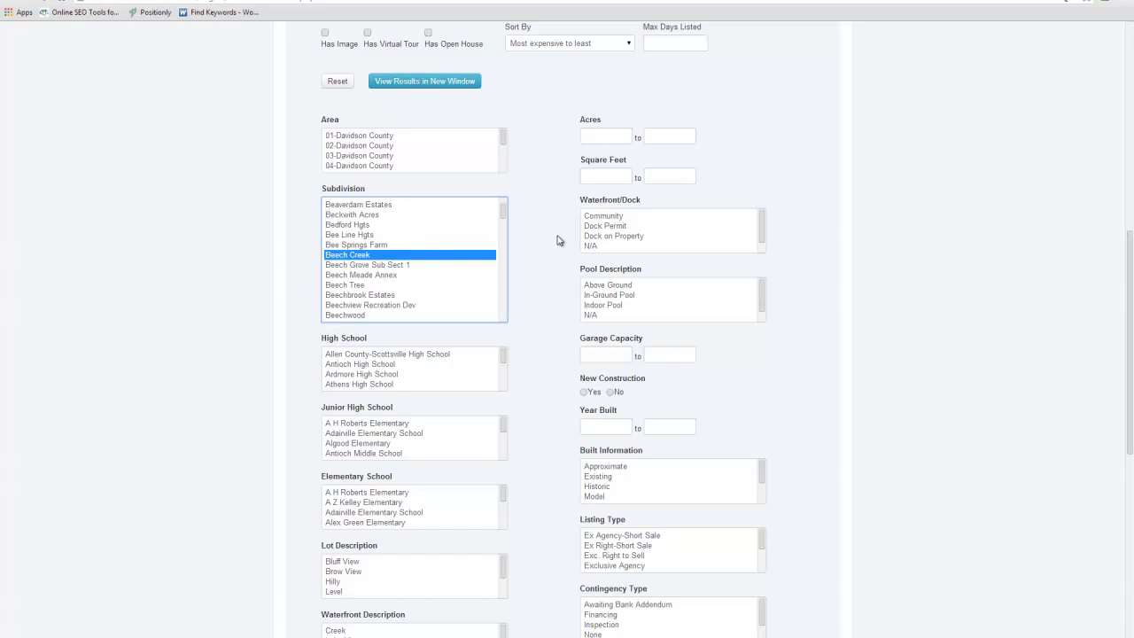
# - Continue to the search naming stage and set the page title to "Brentwood TN Homes for sale in all Subdivisions"
pyautogui.scroll(-7, 558, 240)
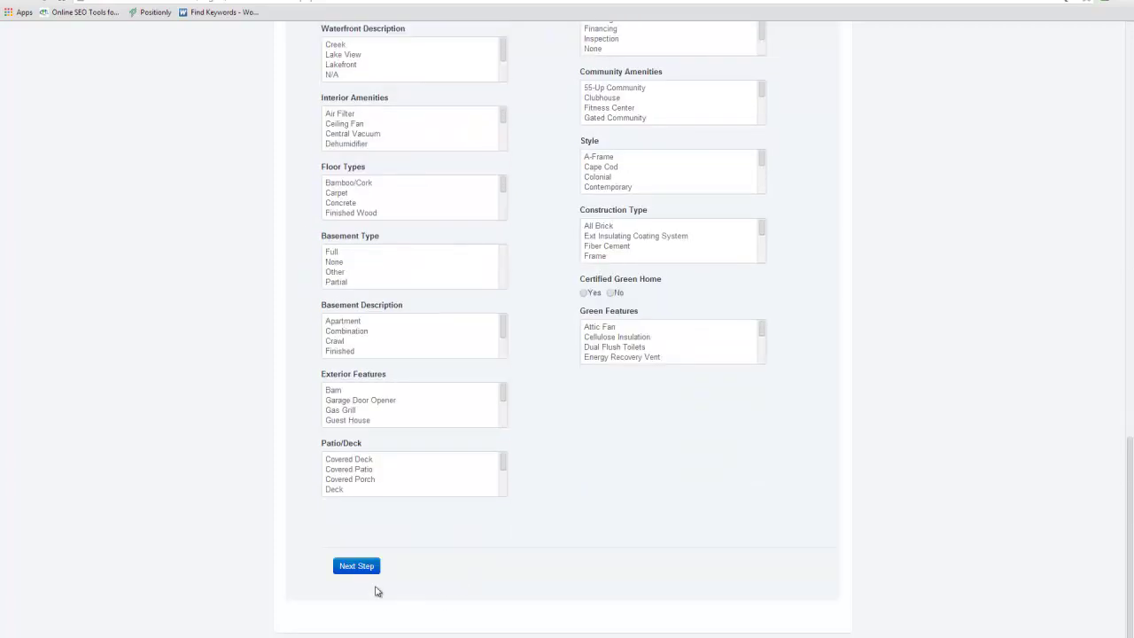
pyautogui.click(368, 572)
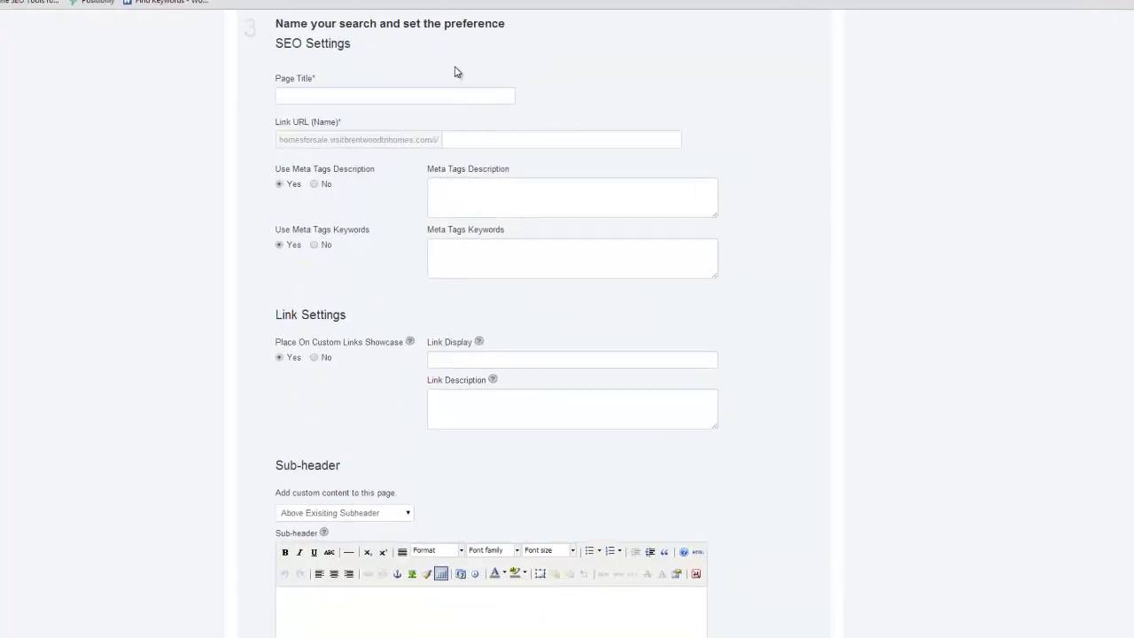
pyautogui.click(333, 70)
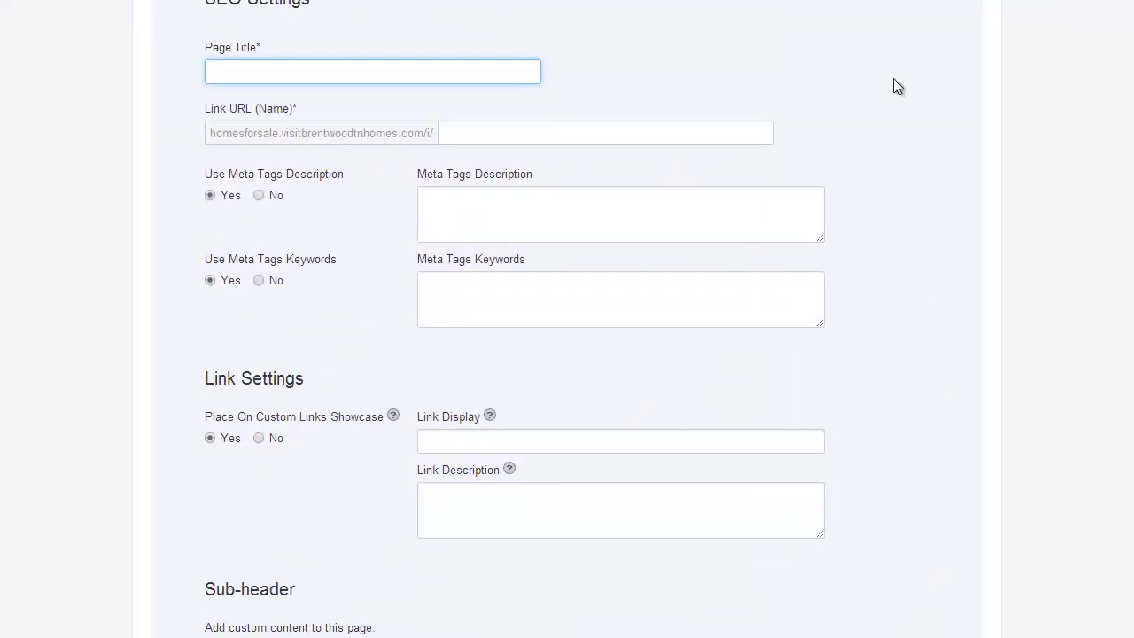
pyautogui.write('Brentwood ')
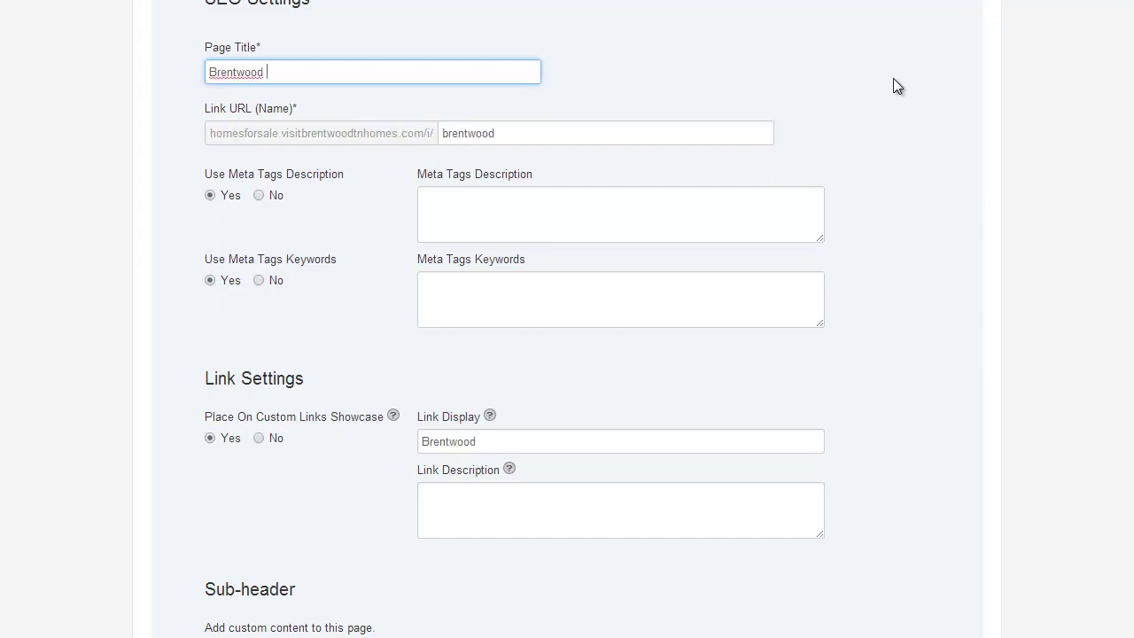
pyautogui.write('TN Homes for sale in')
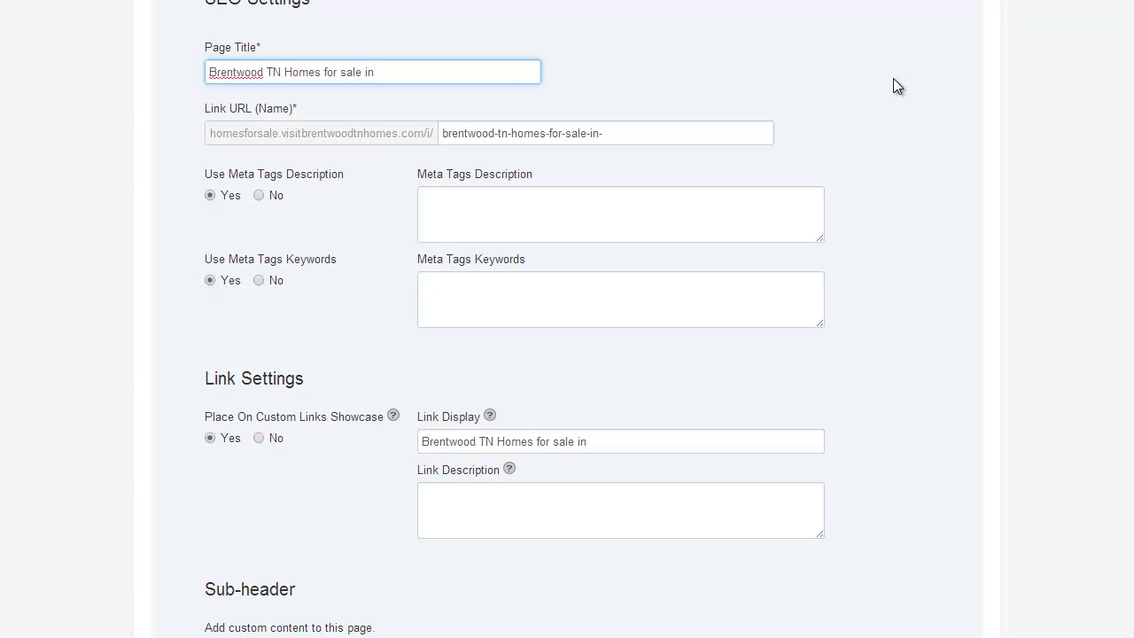
pyautogui.write('all Subdivisions')
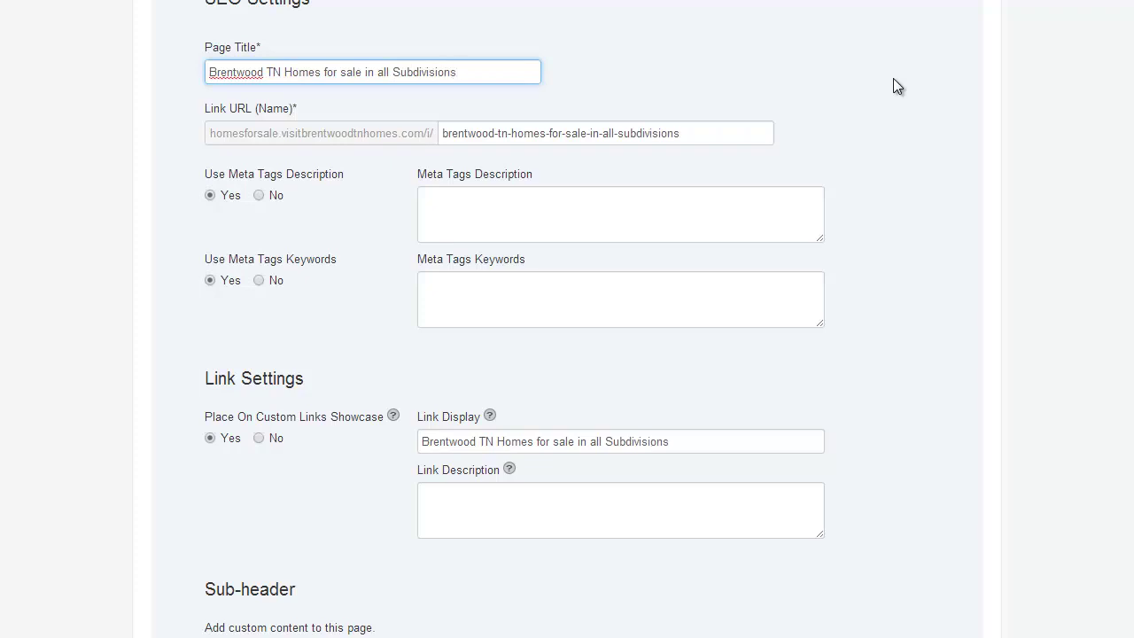
# - Copy the page title into the Meta Tags Description and Meta Tags Keywords fields
pyautogui.hotkey('ctrl', 'a')
pyautogui.hotkey('ctrl', 'c')
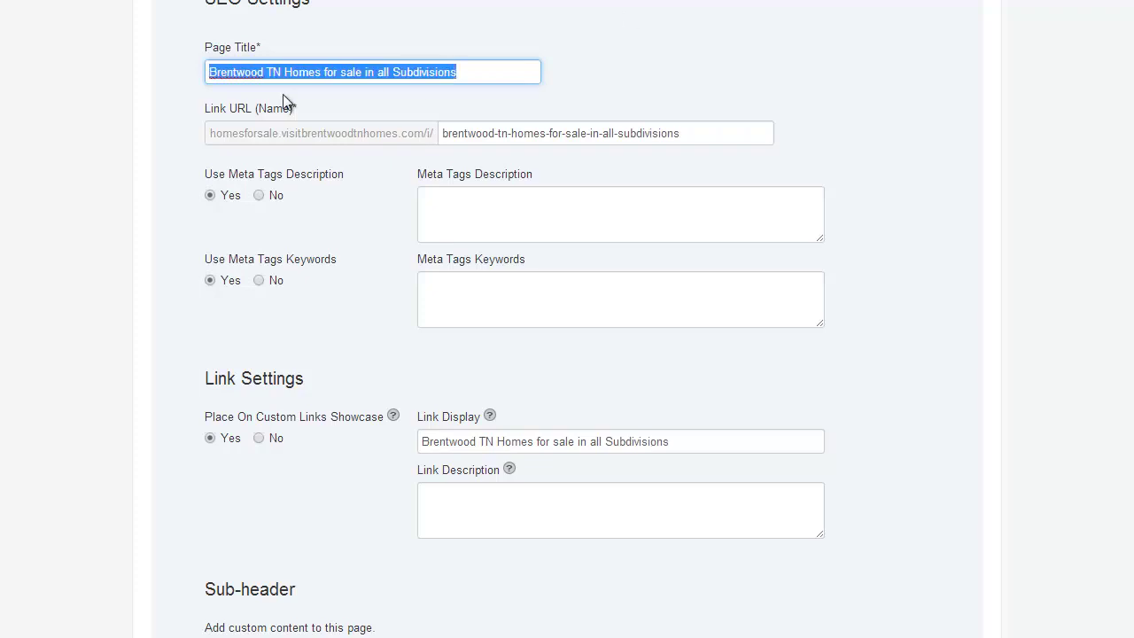
pyautogui.click(243, 89)
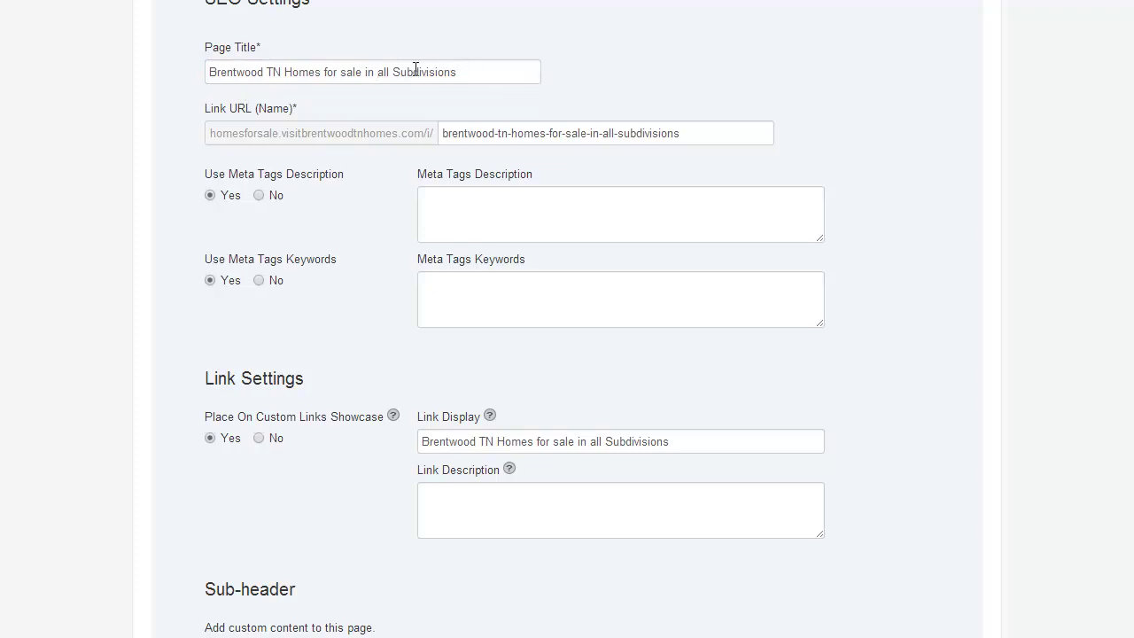
pyautogui.press('Tab')
pyautogui.press('Tab')
pyautogui.scroll(-3, 893, 295)
pyautogui.press('Tab')
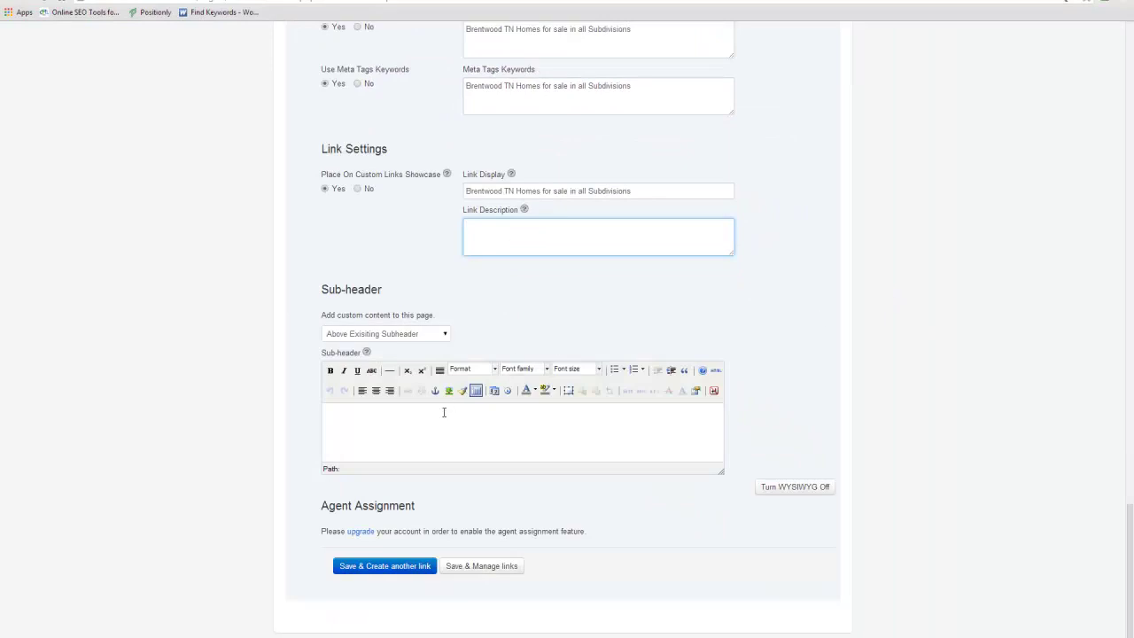
# - Paste the copied title into the sub-header, center it and format it as Heading 1
pyautogui.click(500, 419)
pyautogui.hotkey('ctrl', 'v')
pyautogui.moveTo(508, 412); pyautogui.dragTo(296, 411)
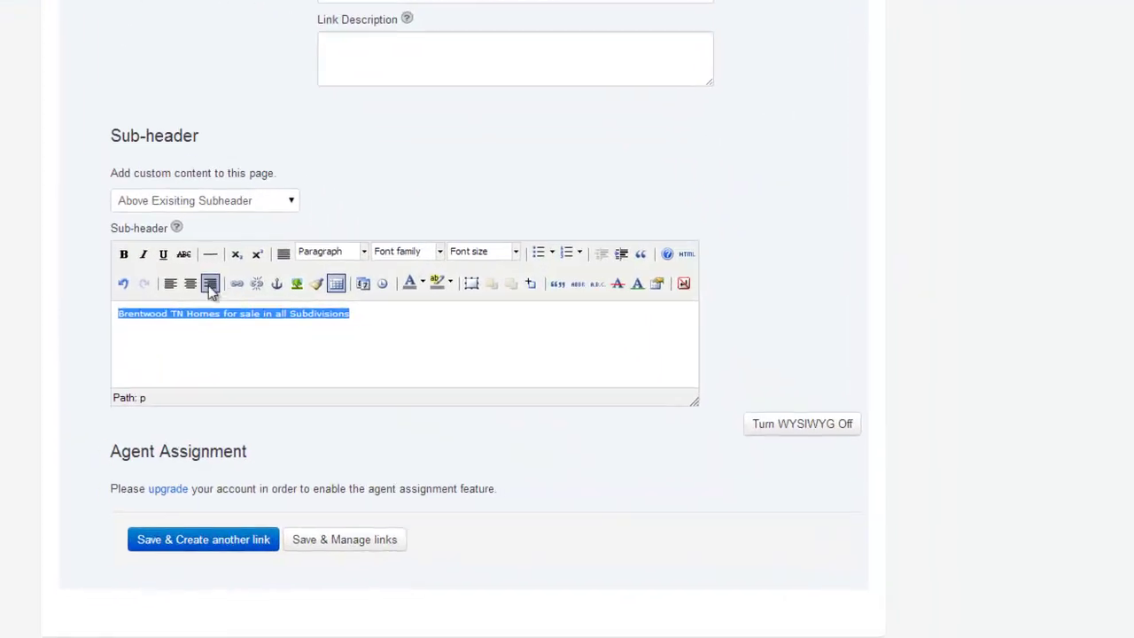
pyautogui.click(177, 276)
pyautogui.click(353, 241)
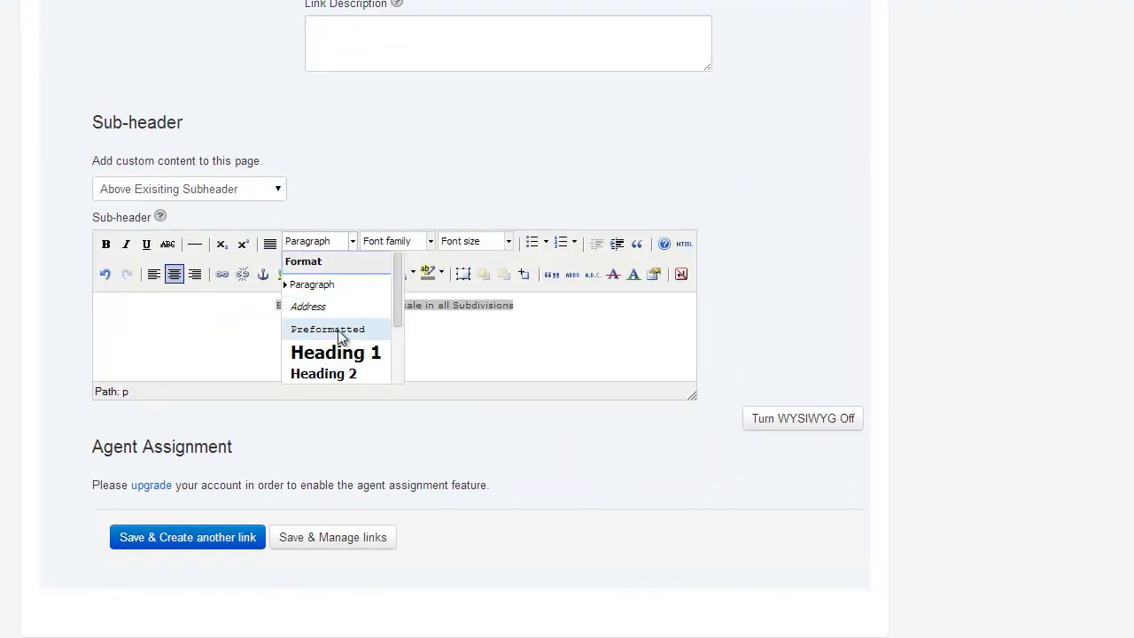
pyautogui.click(336, 353)
pyautogui.click(557, 341)
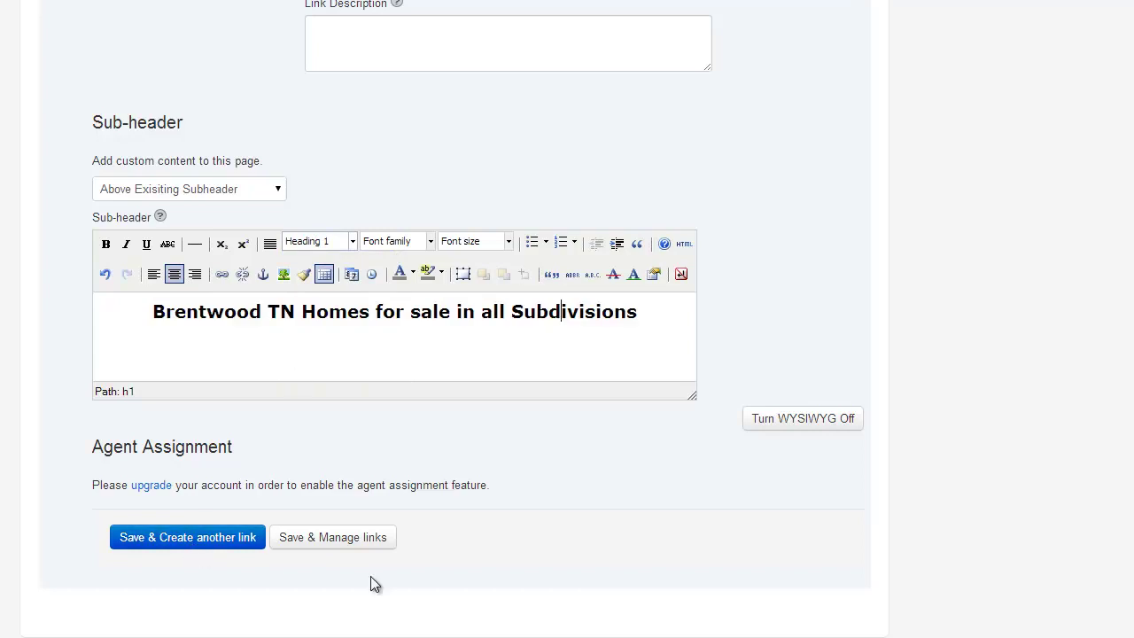
# - Save the link, go to the saved links overview and search it for "subdivisions"
pyautogui.click(358, 542)
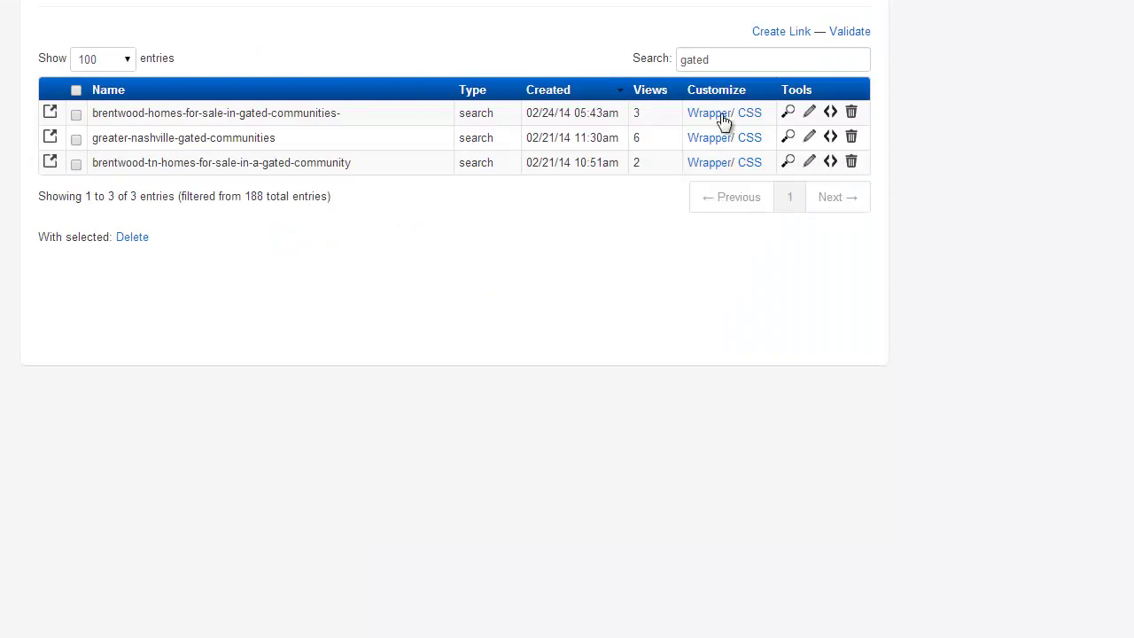
pyautogui.moveTo(714, 67); pyautogui.dragTo(649, 57)
pyautogui.write('subdivisions')
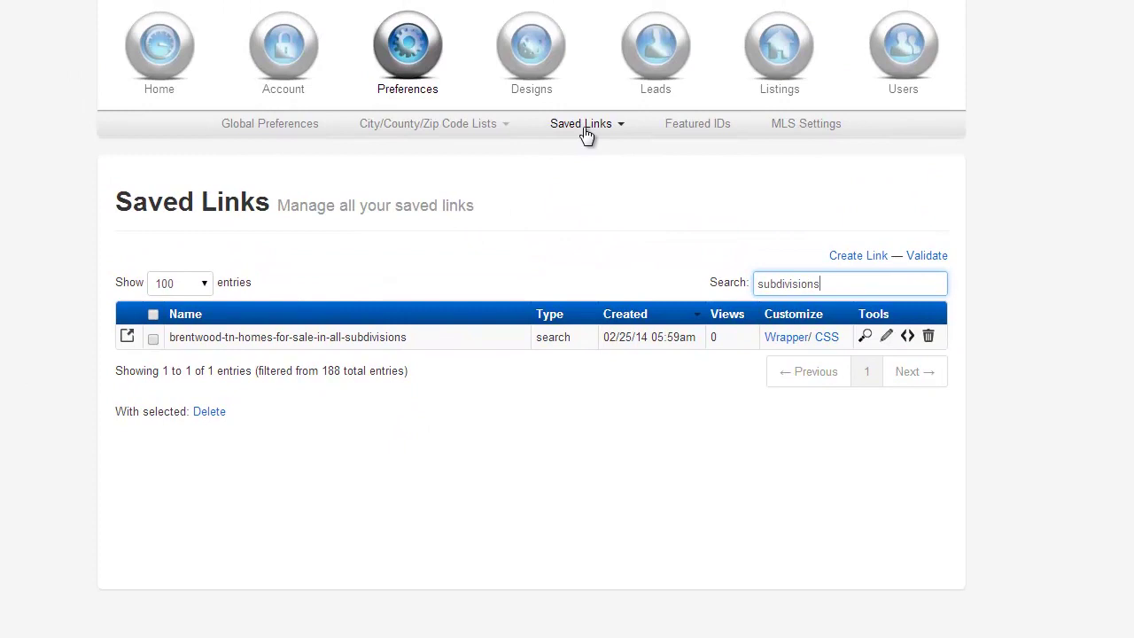
# - Start another saved link based on Build (Copy & Paste) Link and go to its Results Page URL field
pyautogui.click(586, 133)
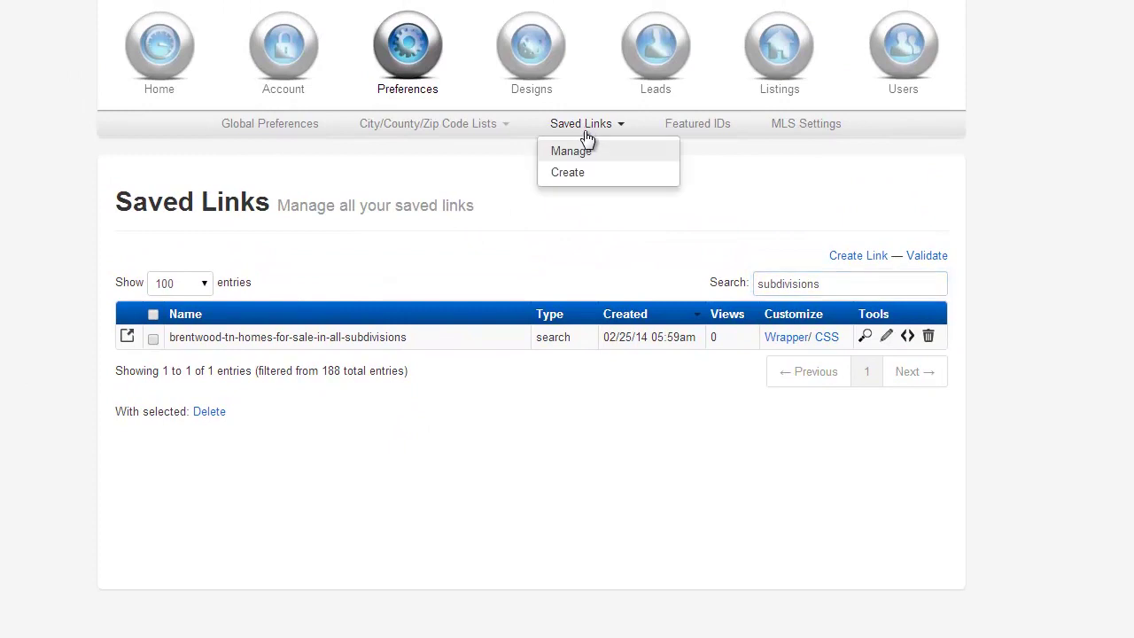
pyautogui.click(582, 174)
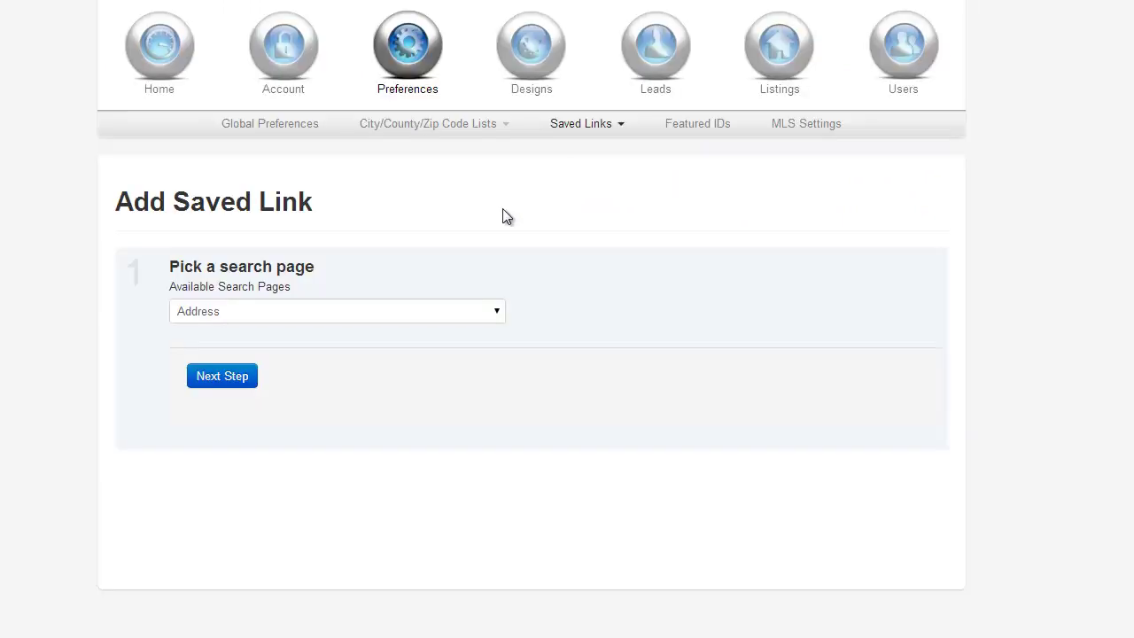
pyautogui.click(302, 308)
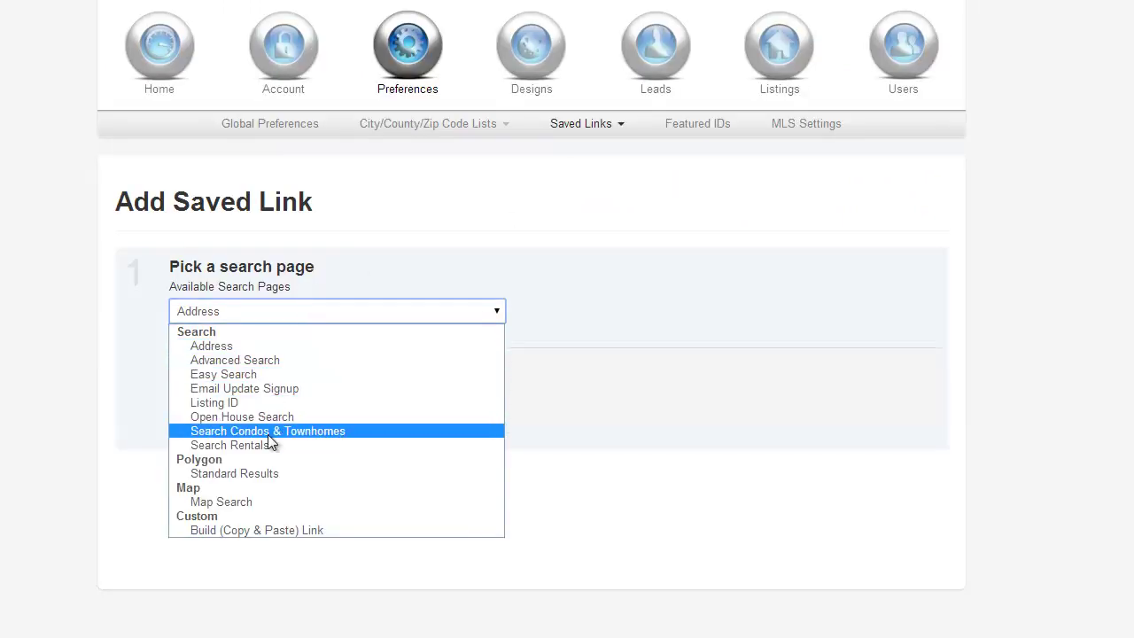
pyautogui.click(237, 530)
pyautogui.click(221, 375)
pyautogui.click(227, 558)
pyautogui.scroll(-1, 354, 532)
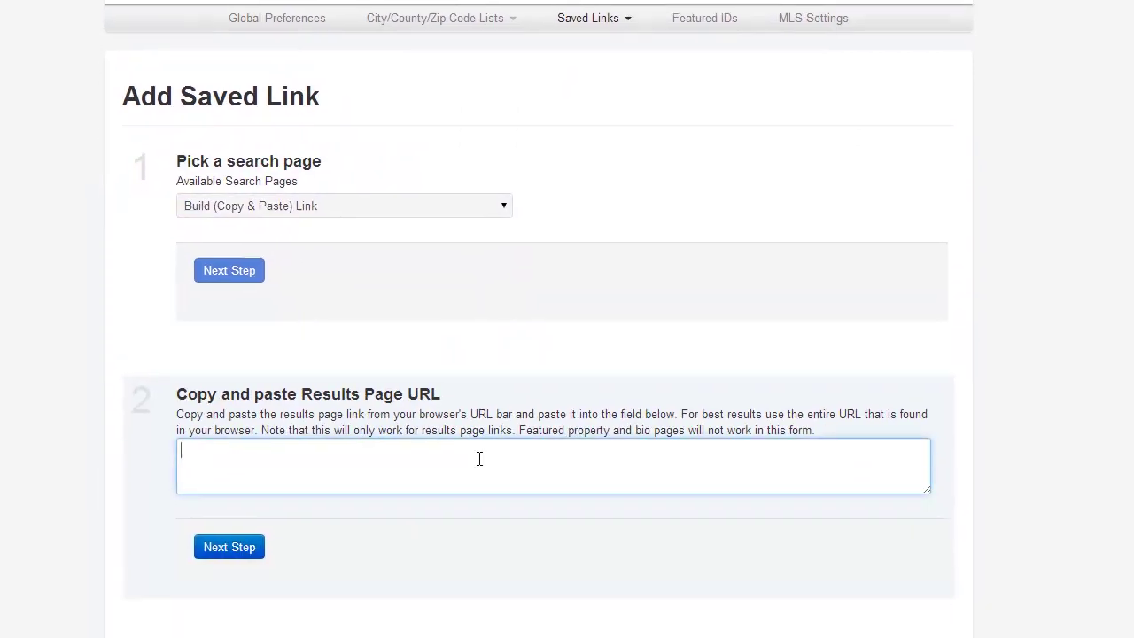
pyautogui.scroll(-1, 562, 480)
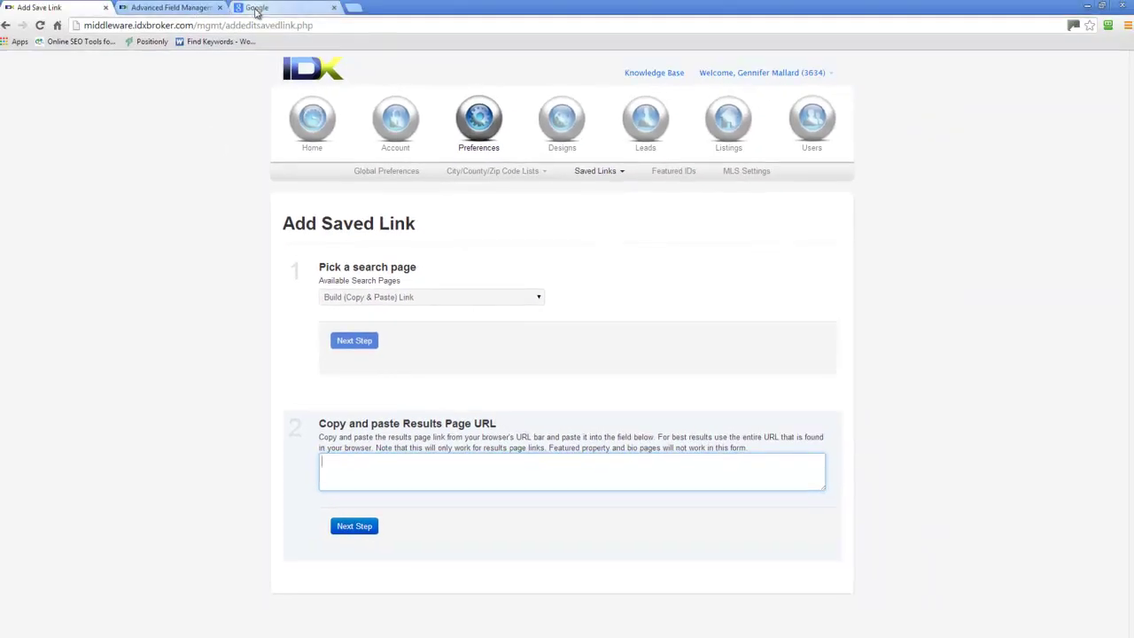
# - Open ysnm3.com in the Google browser tab and go to the site's Advanced Search page
pyautogui.click(256, 11)
pyautogui.click(244, 27)
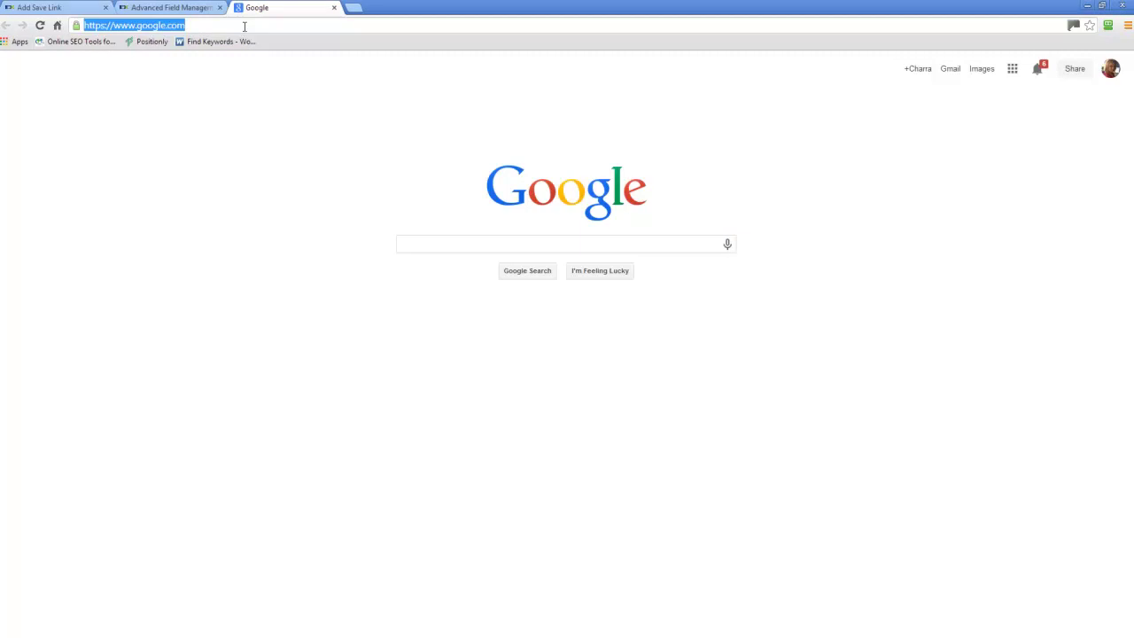
pyautogui.write('ysnm3.com')
pyautogui.press('Return')
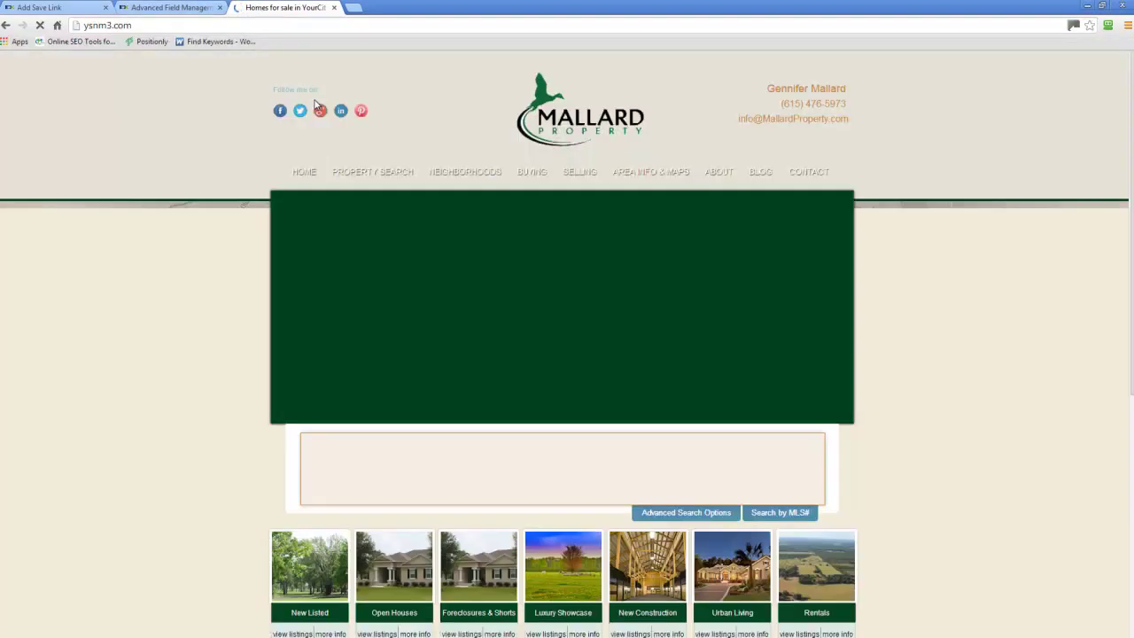
pyautogui.moveTo(363, 173)
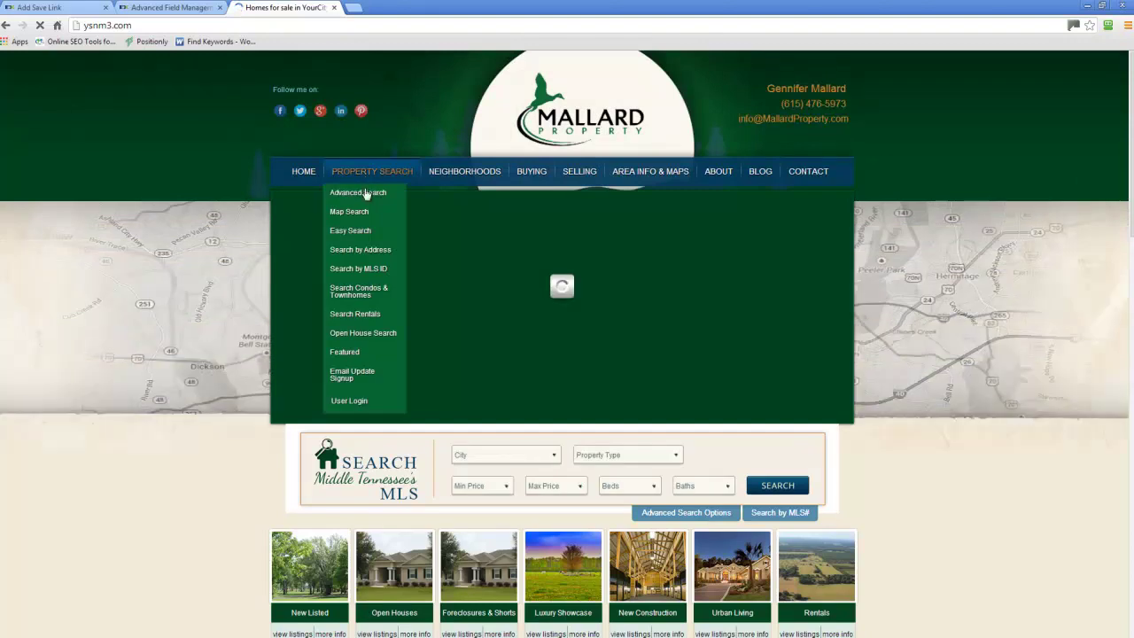
pyautogui.click(363, 193)
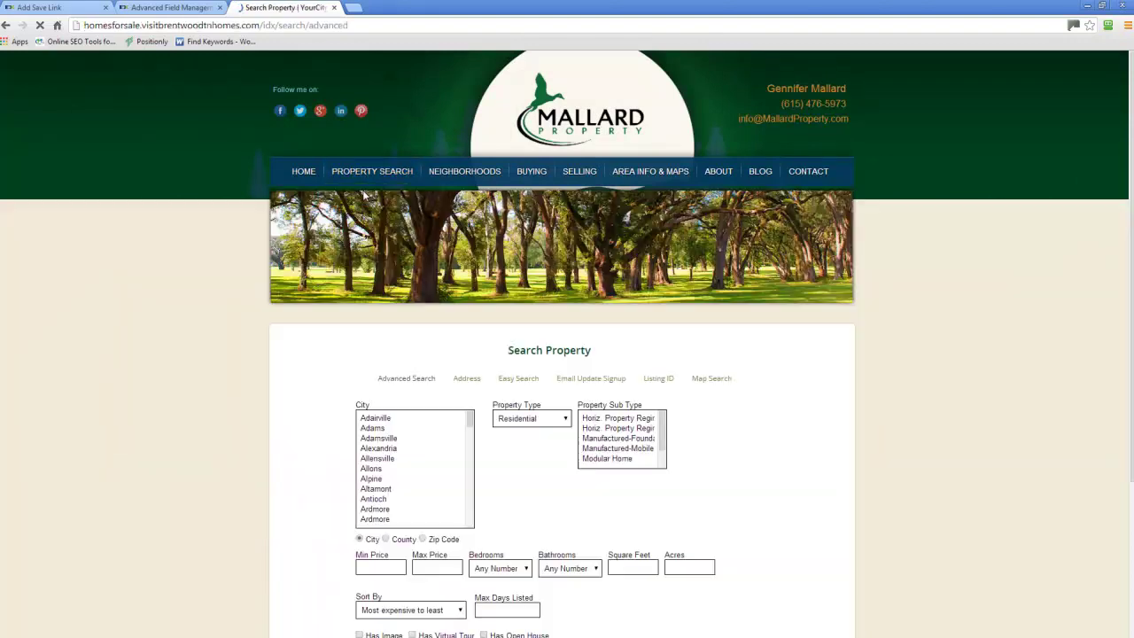
# - Select Brentwood as the city in the property search criteria
pyautogui.click(410, 459)
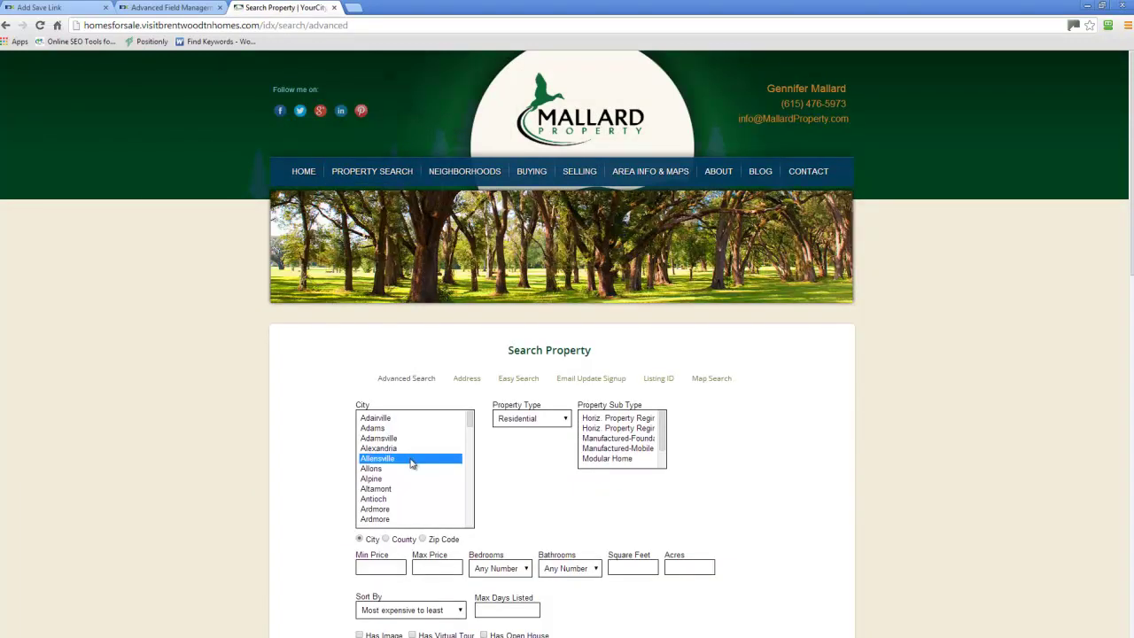
pyautogui.write('bre')
pyautogui.scroll(-5, 217, 328)
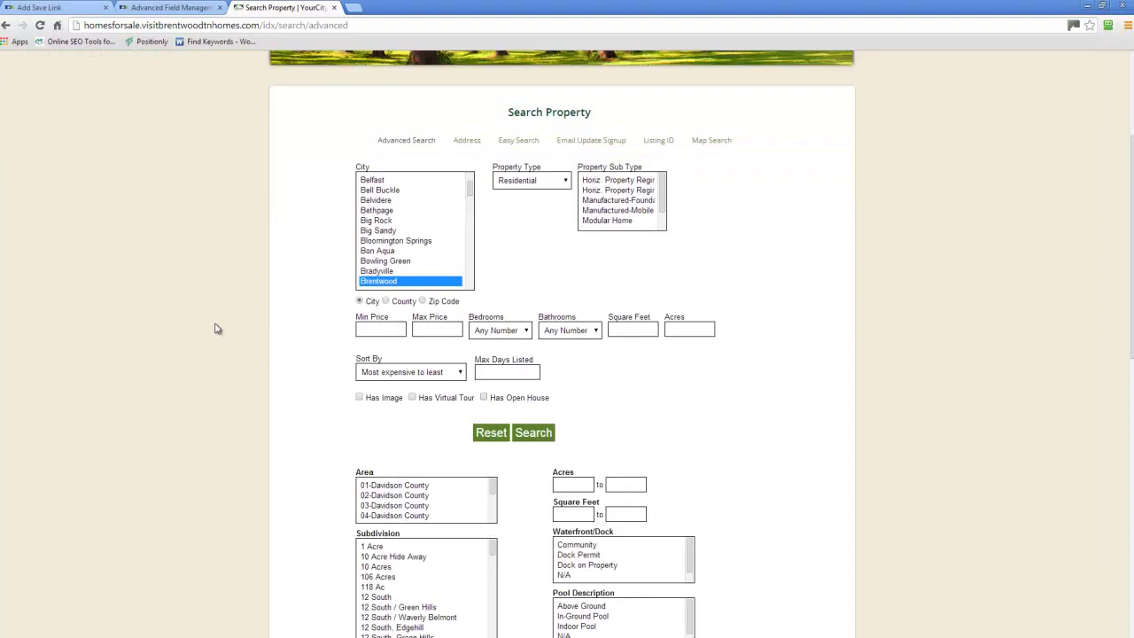
pyautogui.scroll(-1, 518, 399)
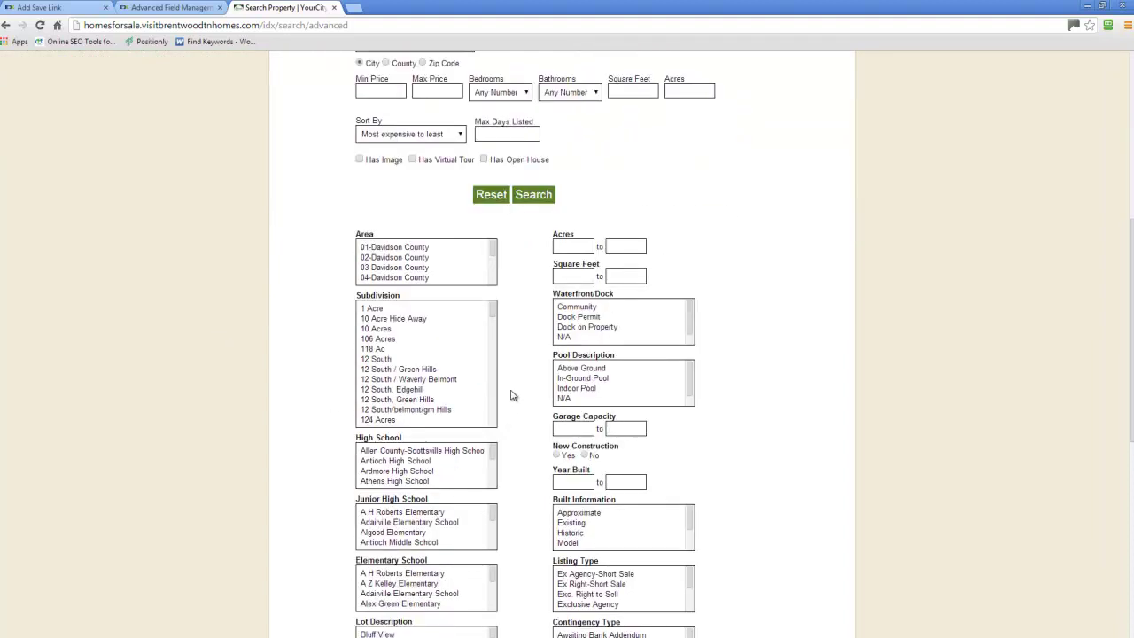
# - Select Annandale in the Subdivision list of the advanced search form
pyautogui.moveTo(492, 310); pyautogui.dragTo(493, 337)
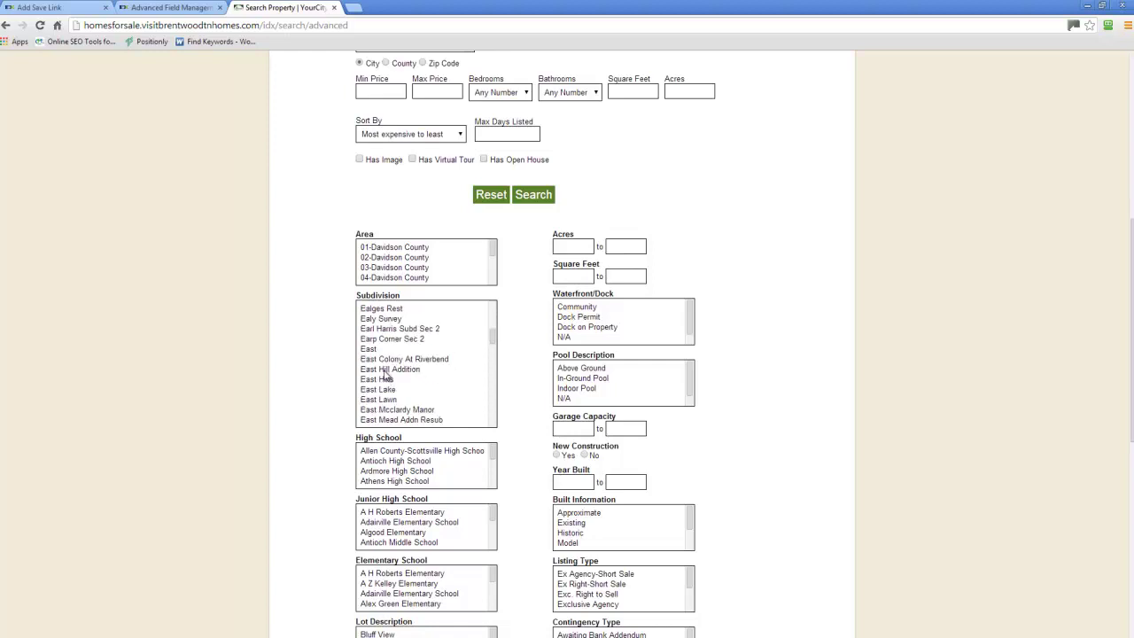
pyautogui.click(387, 378)
pyautogui.moveTo(491, 337); pyautogui.dragTo(494, 306)
pyautogui.click(413, 319)
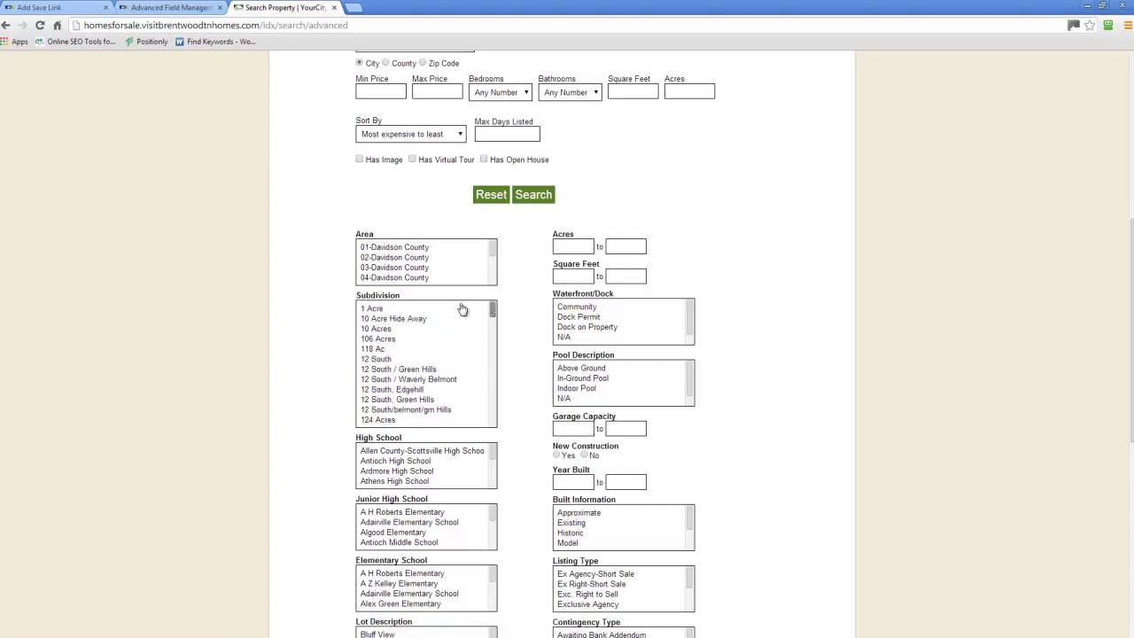
pyautogui.scroll(-3, 400, 342)
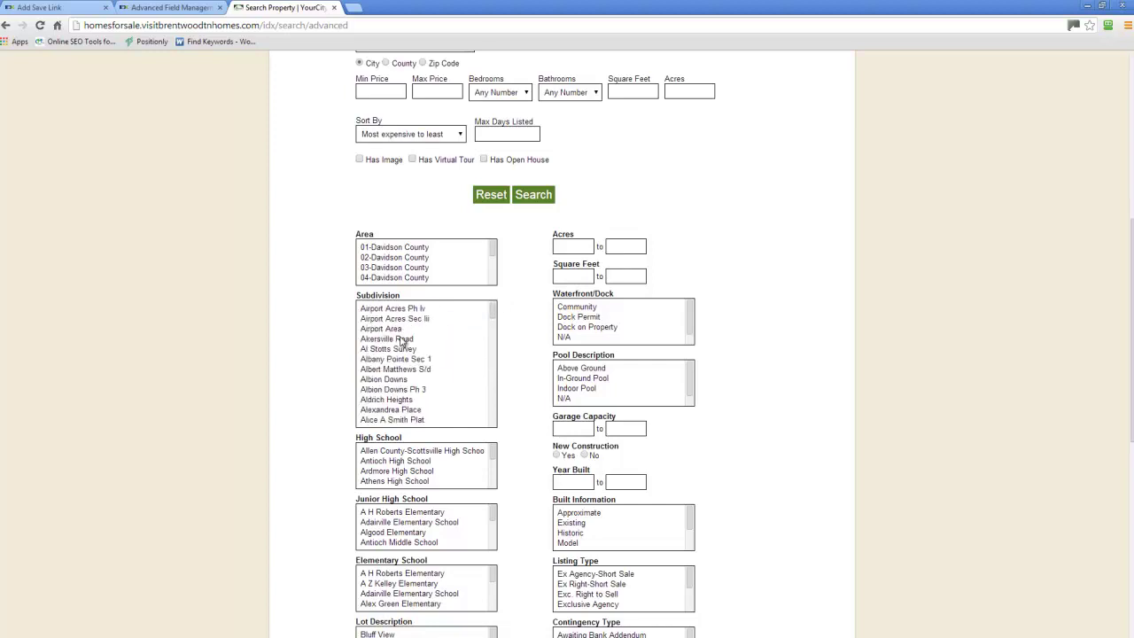
pyautogui.scroll(-3, 400, 342)
pyautogui.scroll(-3, 401, 342)
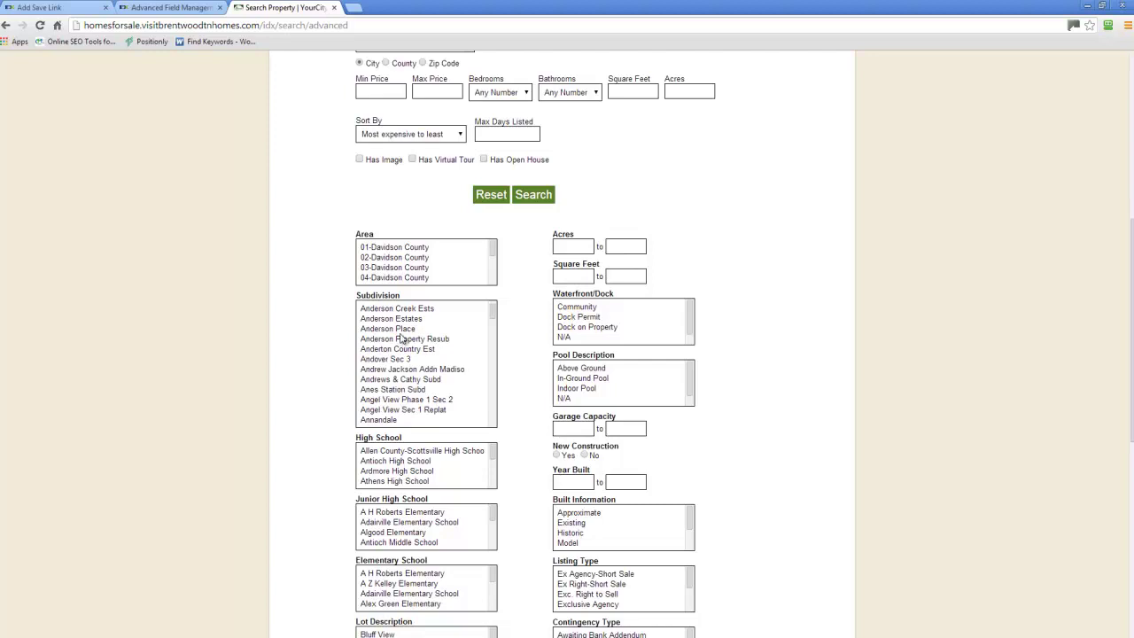
pyautogui.scroll(-3, 398, 335)
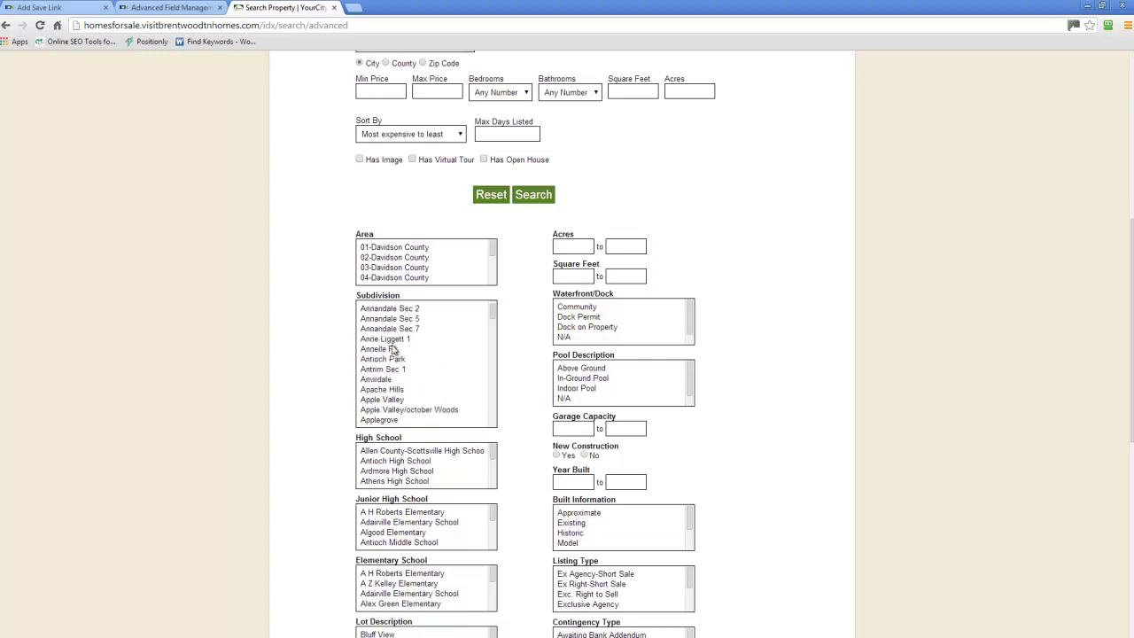
pyautogui.click(406, 310)
pyautogui.scroll(2, 410, 326)
pyautogui.click(394, 360)
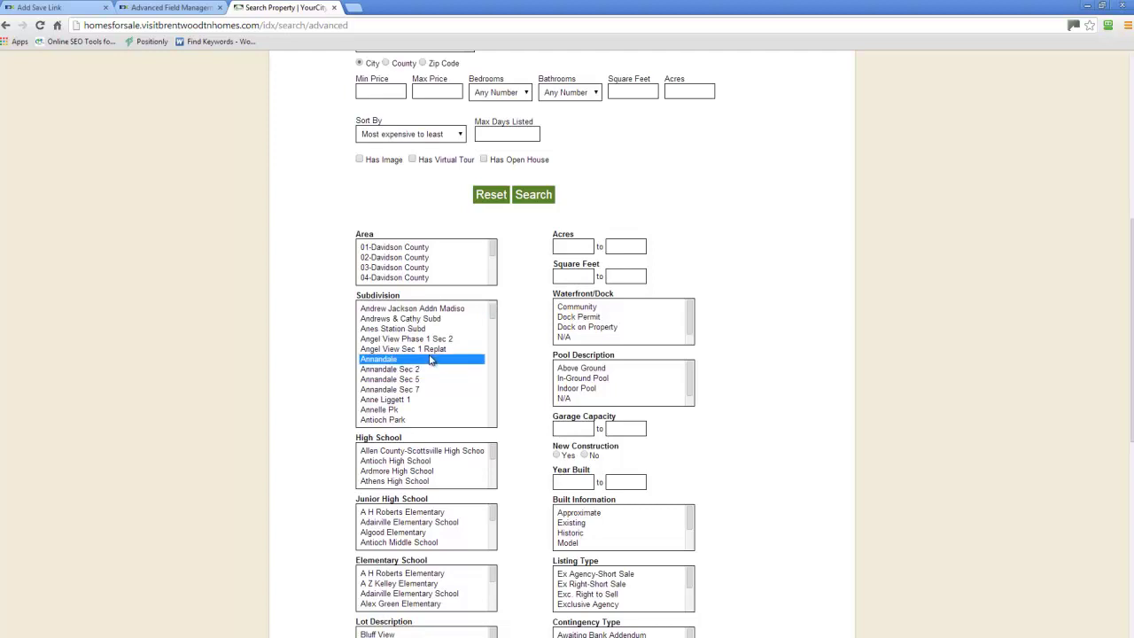
# - Check the Brentwood Subdivisions document in Word for the next name, add Arden Woods to the subdivision selection, and run the search
pyautogui.scroll(-2, 431, 359)
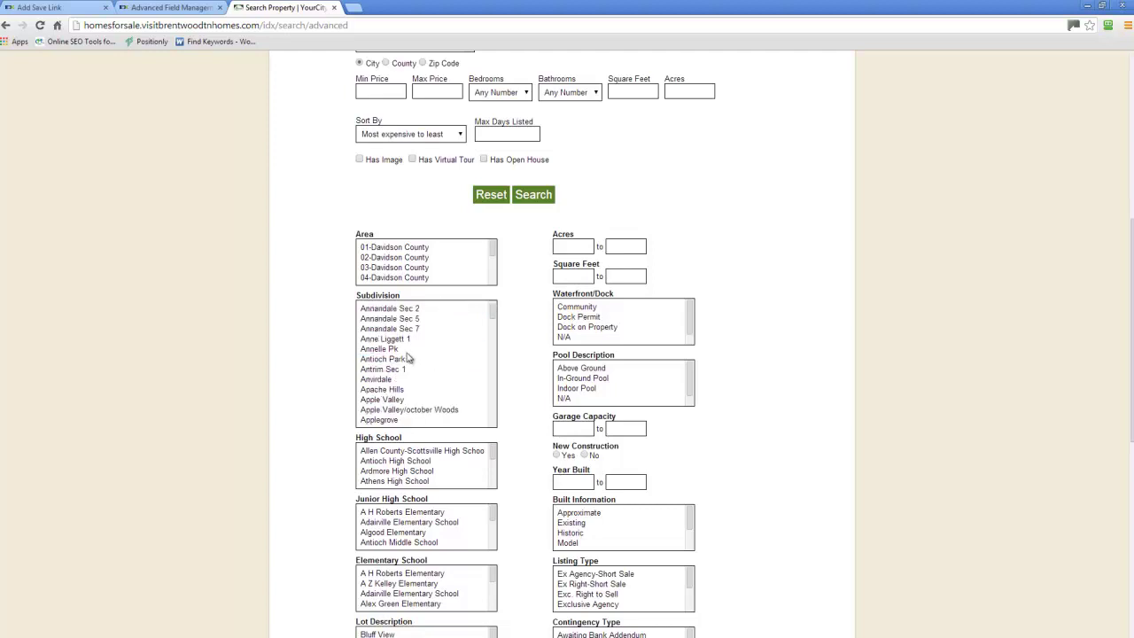
pyautogui.hotkey('alt', 'Tab')
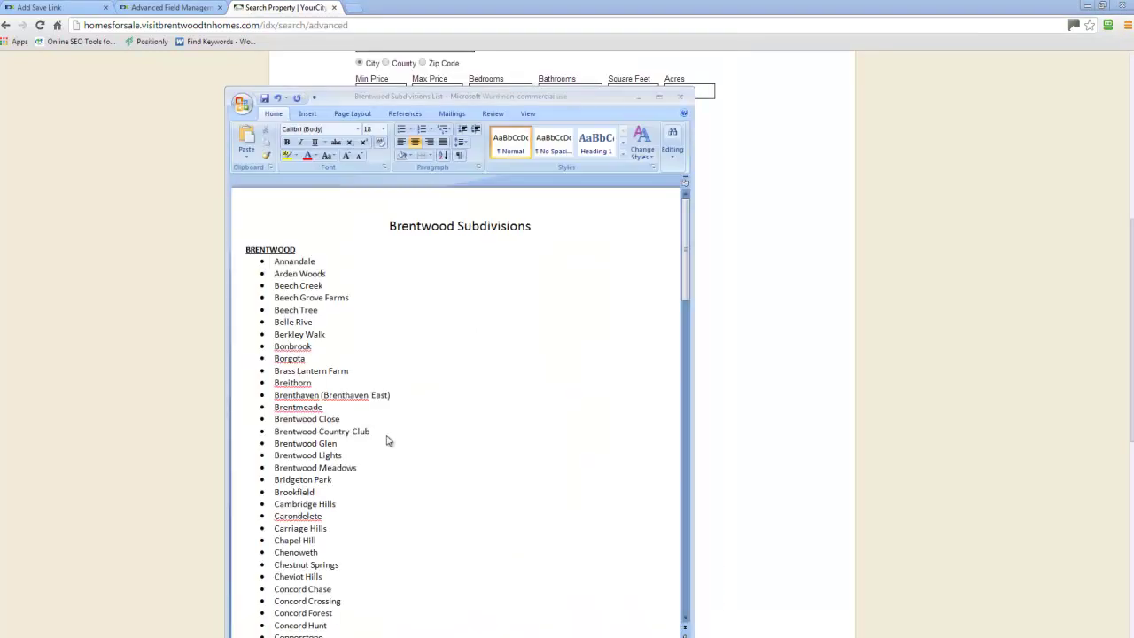
pyautogui.hotkey('alt', 'Tab')
pyautogui.scroll(-2, 387, 357)
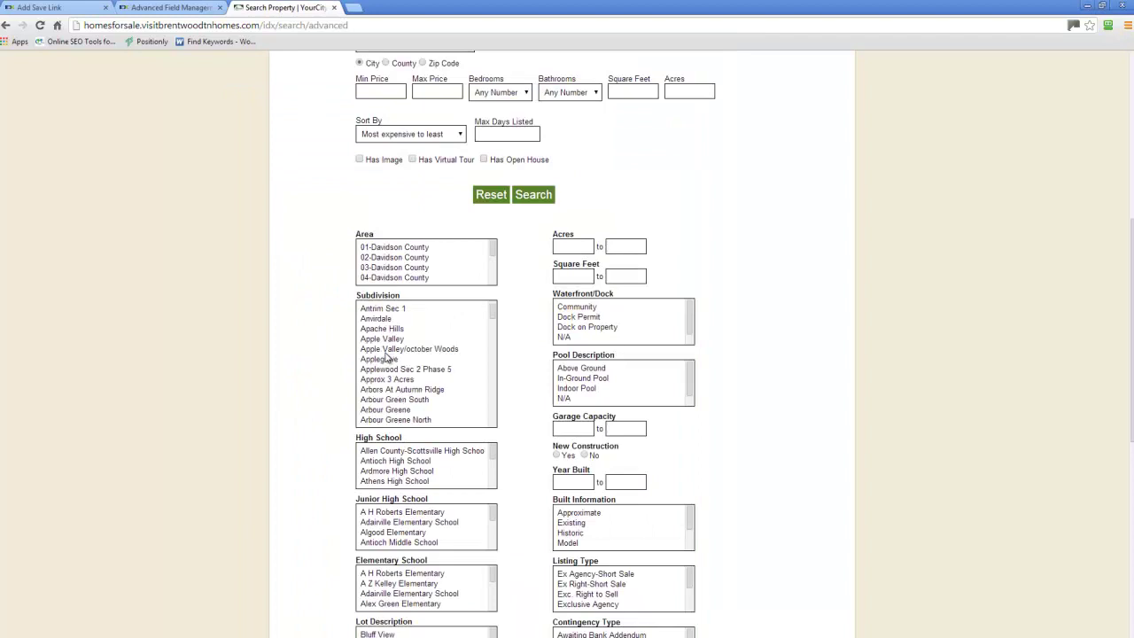
pyautogui.scroll(-2, 386, 357)
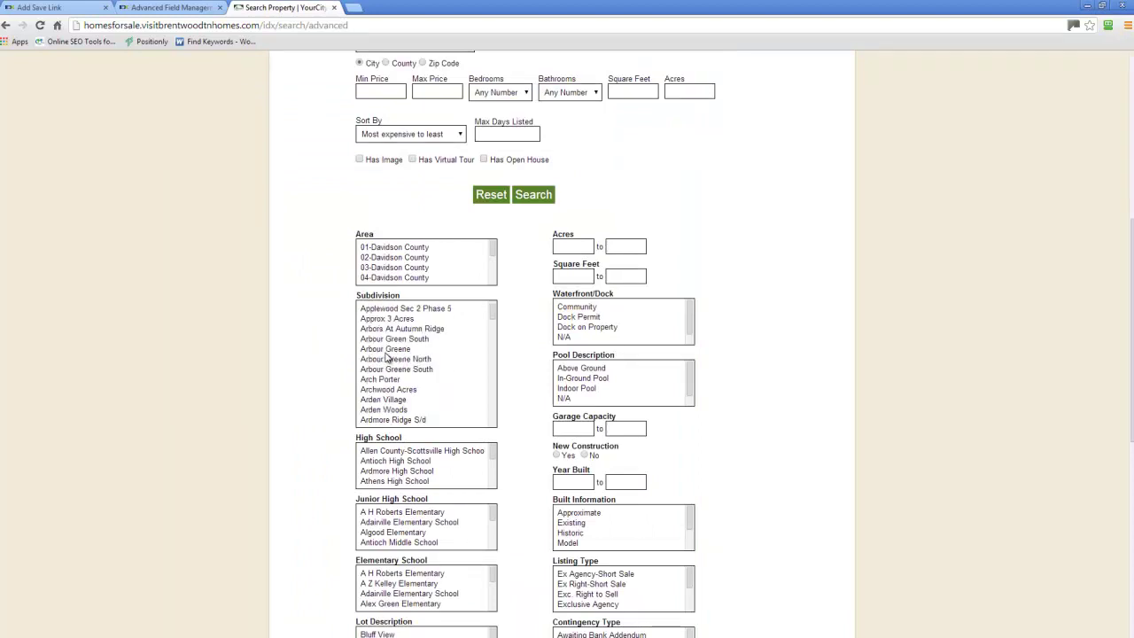
pyautogui.click(385, 409)
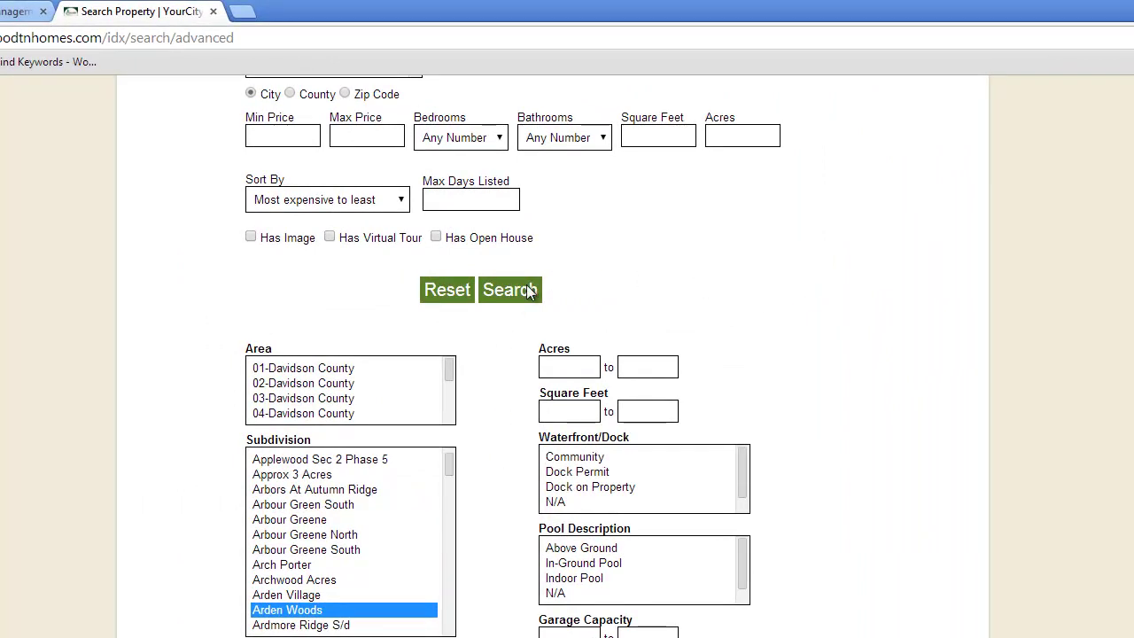
pyautogui.click(529, 291)
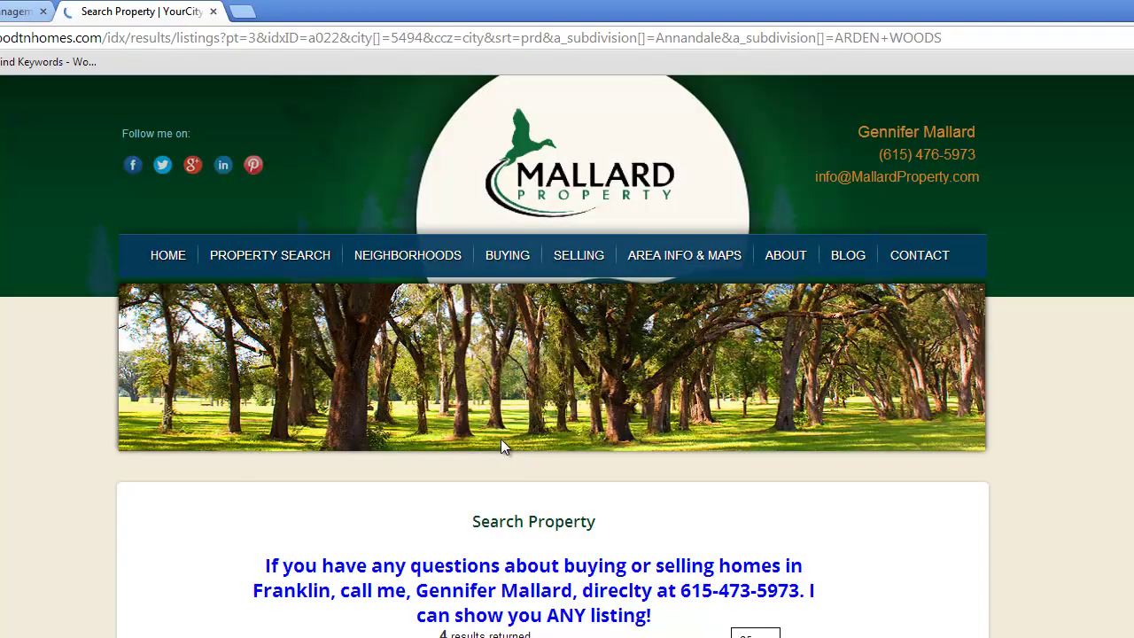
# - Copy the full URL of the search results page for Annandale and Arden Woods
pyautogui.click(958, 36)
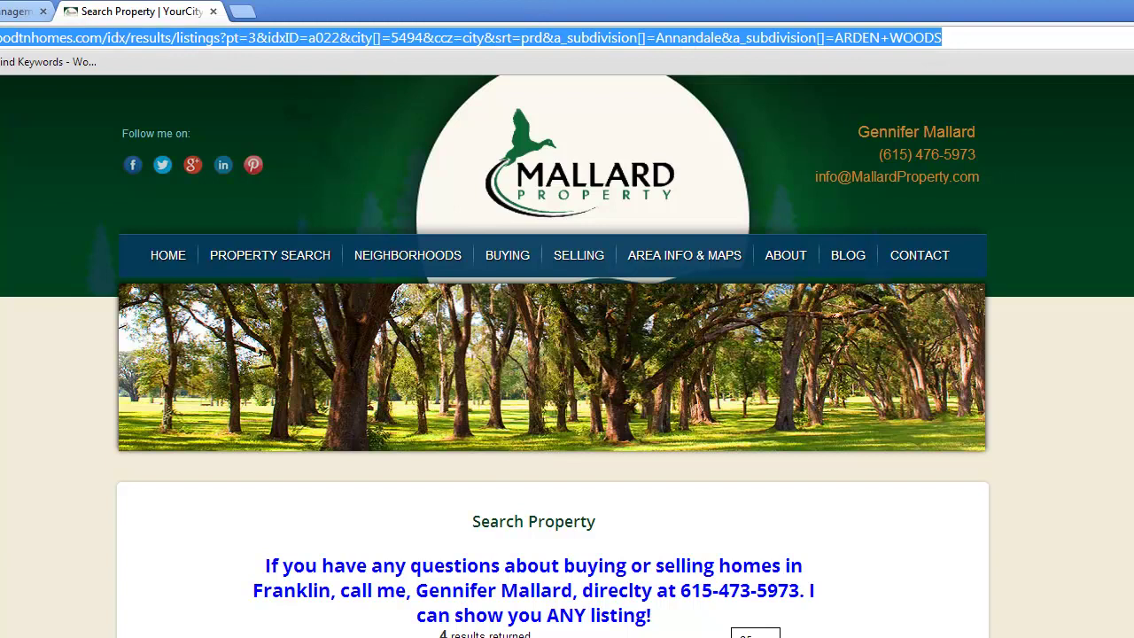
pyautogui.rightClick(761, 34)
pyautogui.click(801, 97)
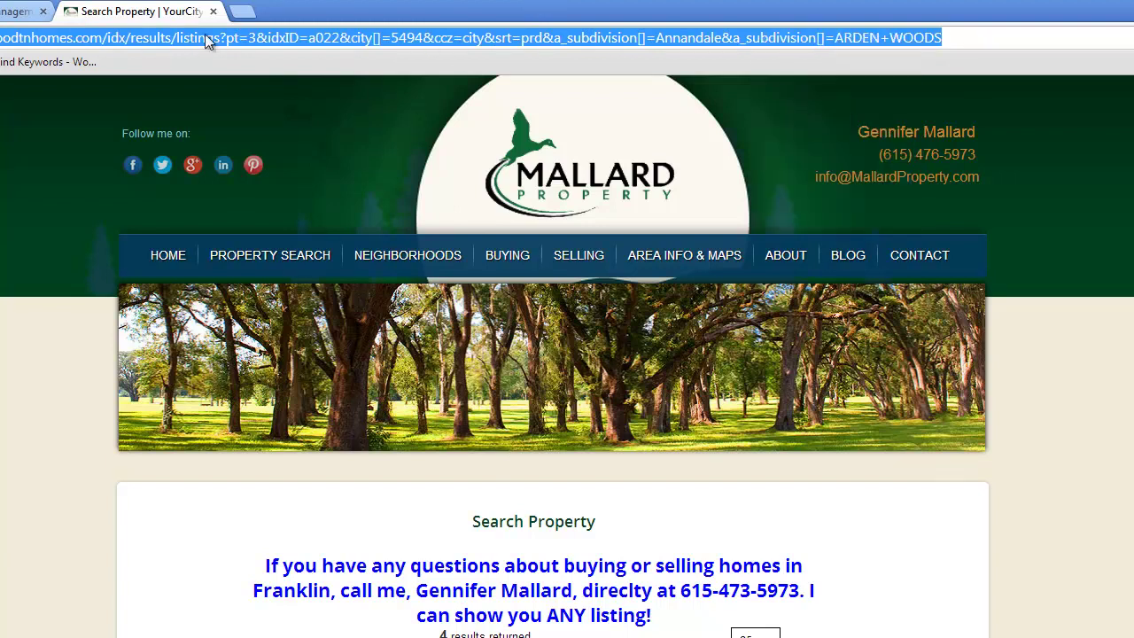
pyautogui.click(10, 12)
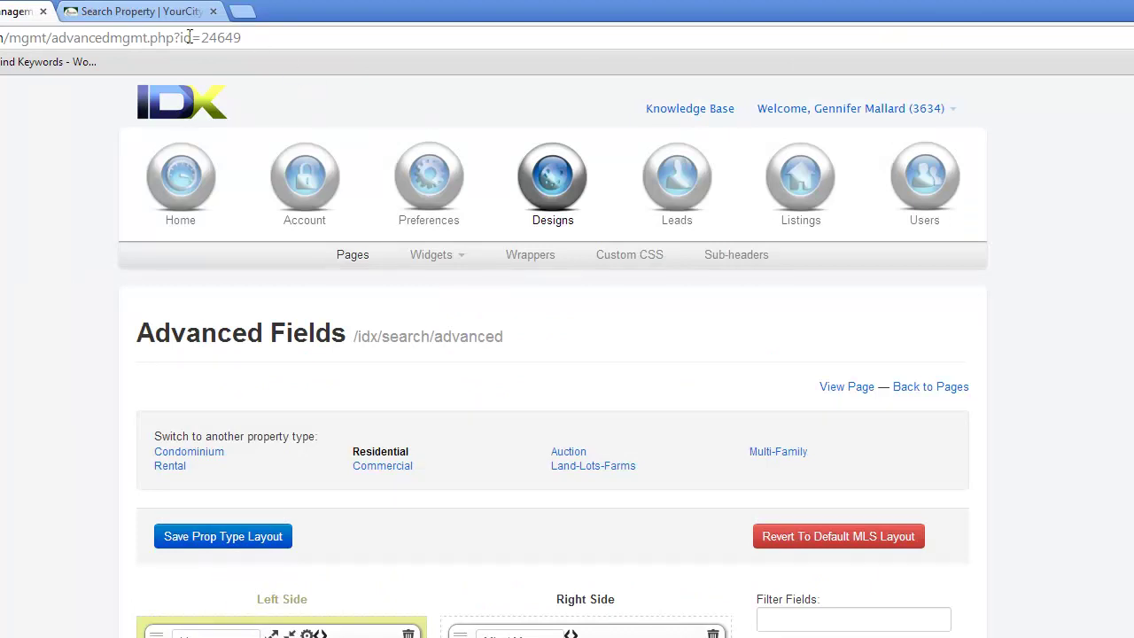
pyautogui.click(168, 12)
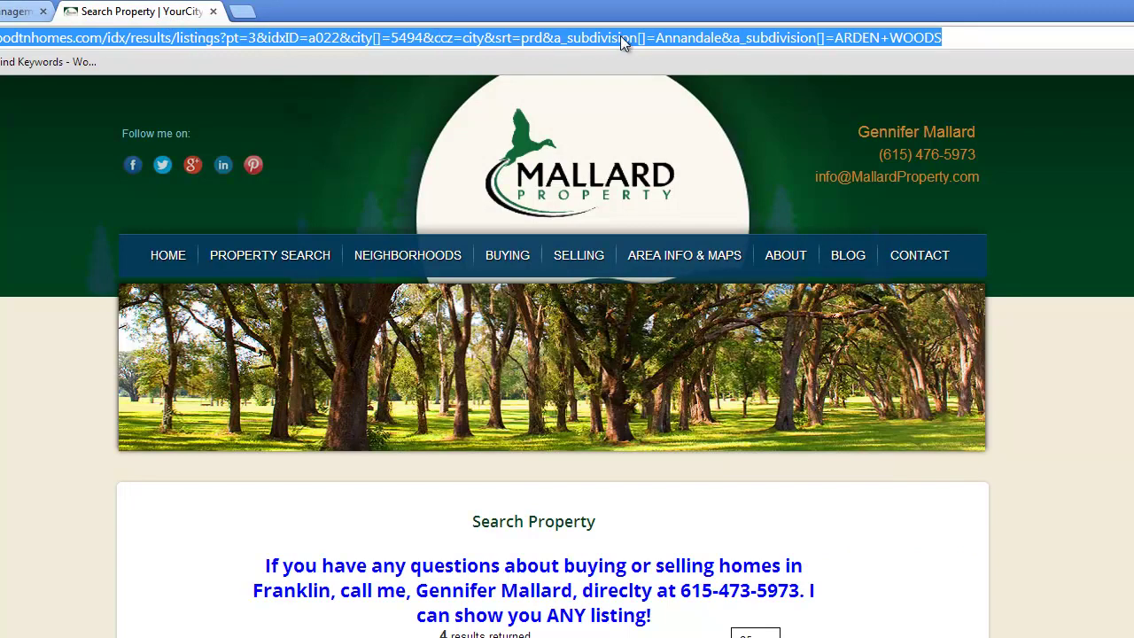
pyautogui.click(662, 37)
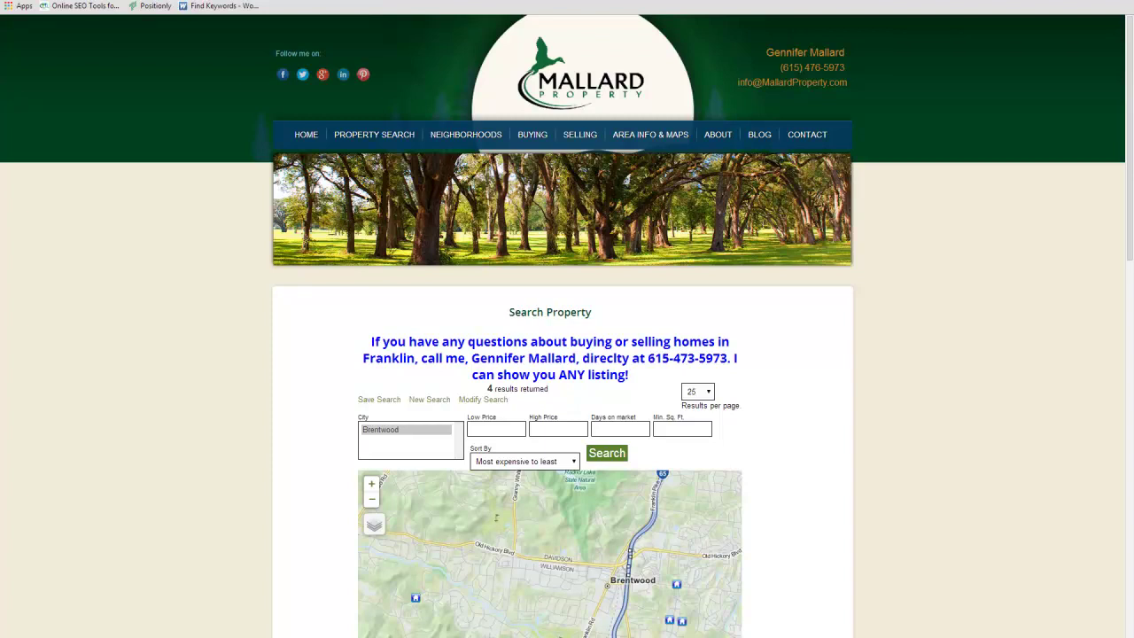
# - Switch to Word and paste the copied results URL into a new blank document
pyautogui.hotkey('alt', 'Tab')
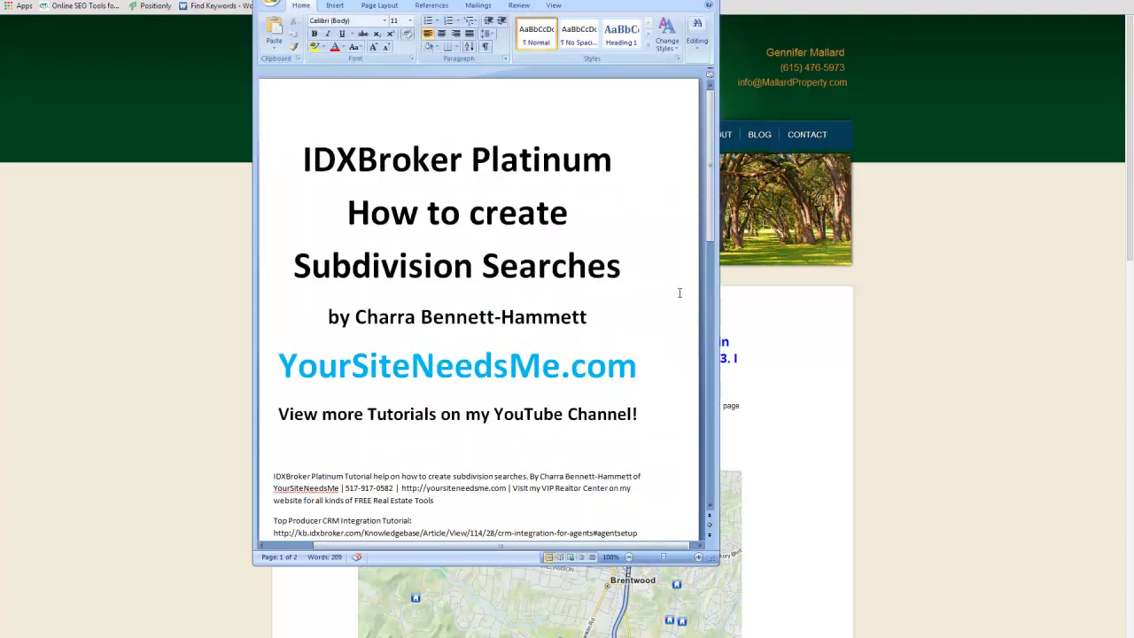
pyautogui.hotkey('ctrl', 'n')
pyautogui.hotkey('ctrl', 'v')
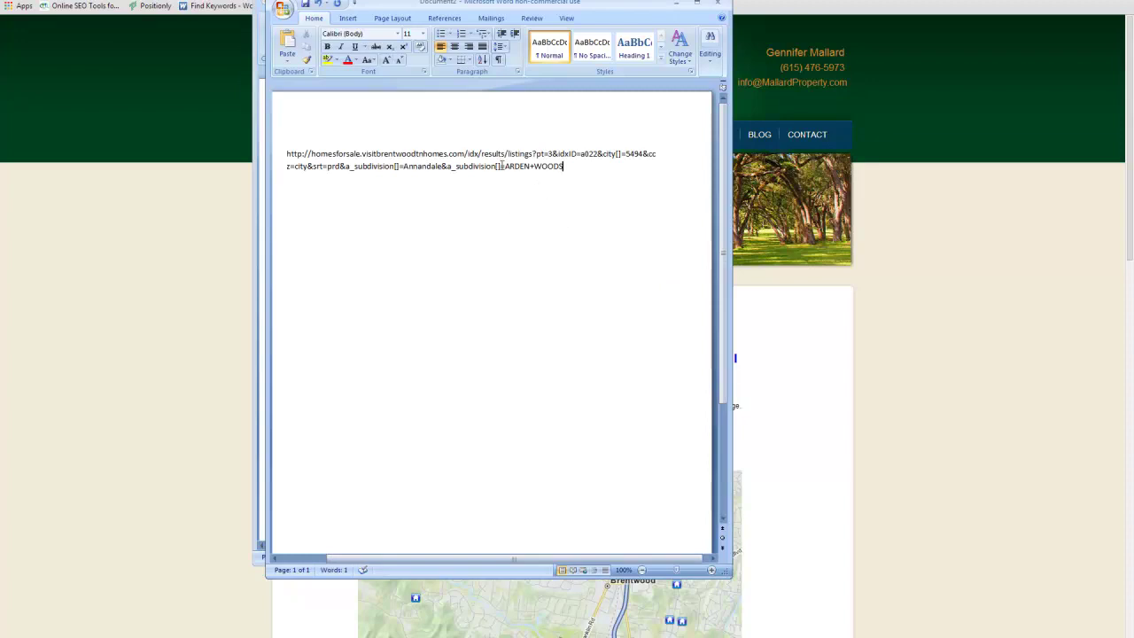
# - Examine the parts of the pasted URL that define the property type, IDX ID, city and each subdivision
pyautogui.moveTo(576, 169); pyautogui.dragTo(450, 167)
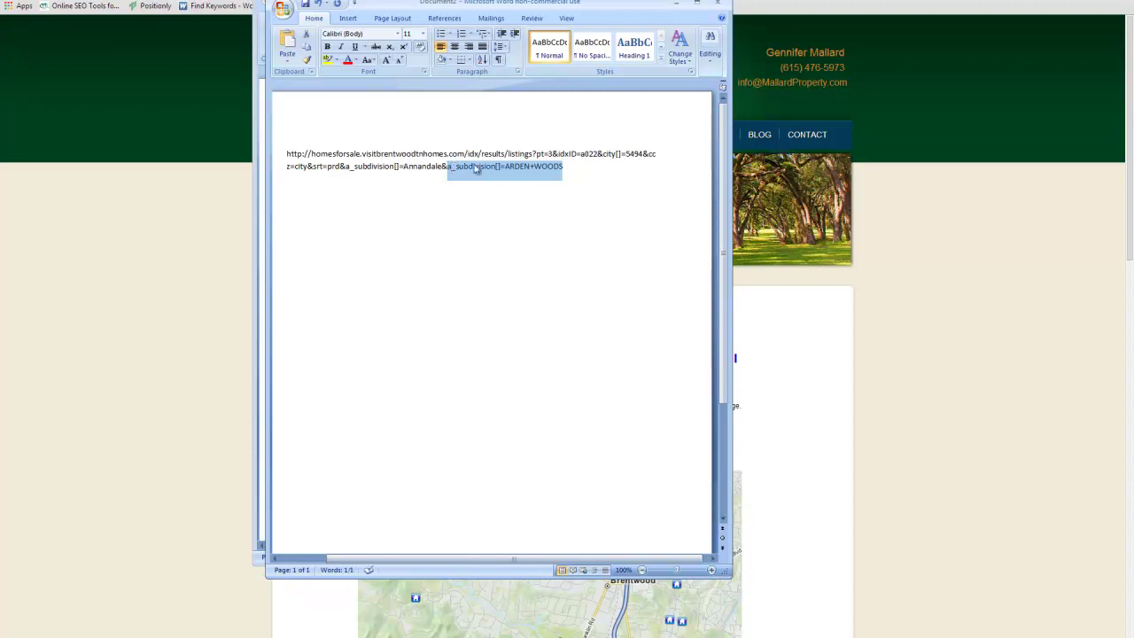
pyautogui.click(564, 167)
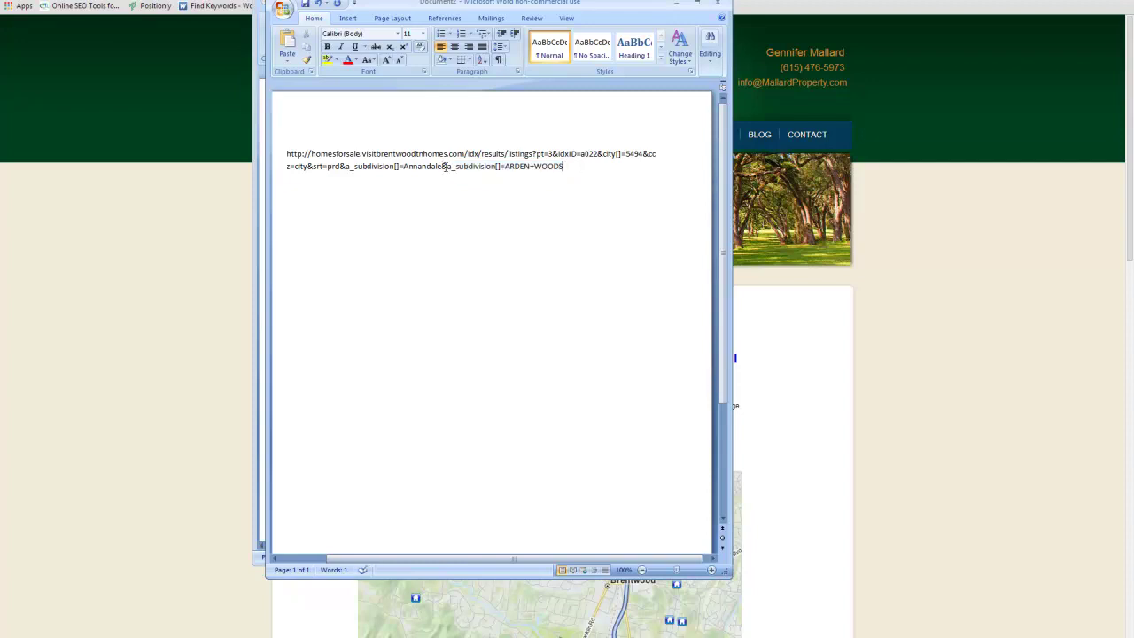
pyautogui.moveTo(441, 167); pyautogui.dragTo(345, 166)
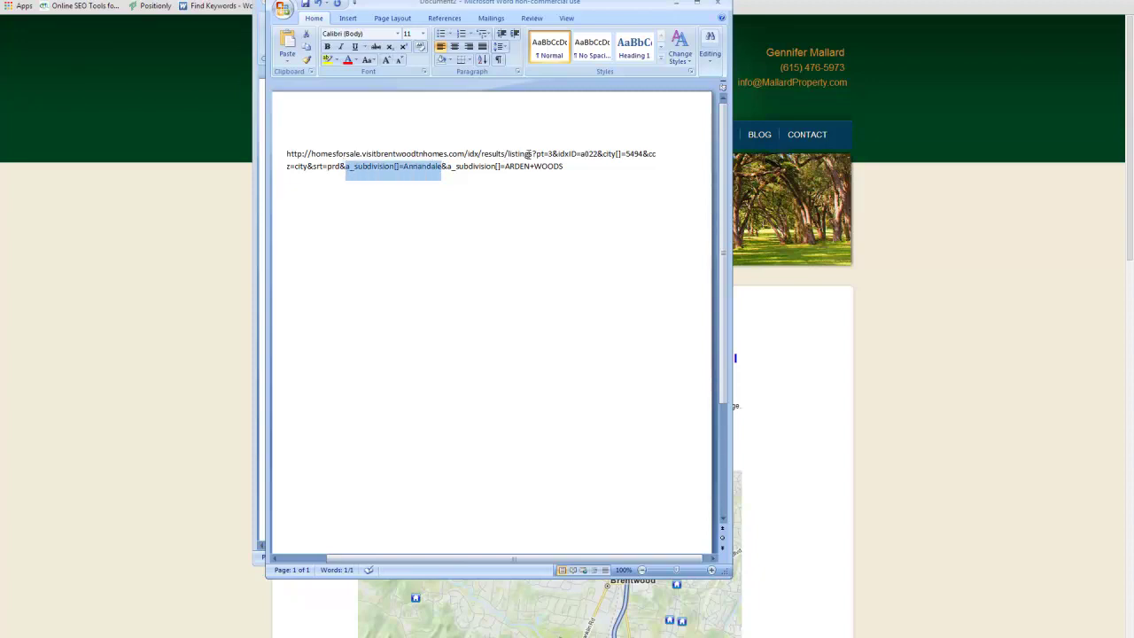
pyautogui.moveTo(536, 153); pyautogui.dragTo(582, 154)
pyautogui.moveTo(758, 112); pyautogui.dragTo(897, 108)
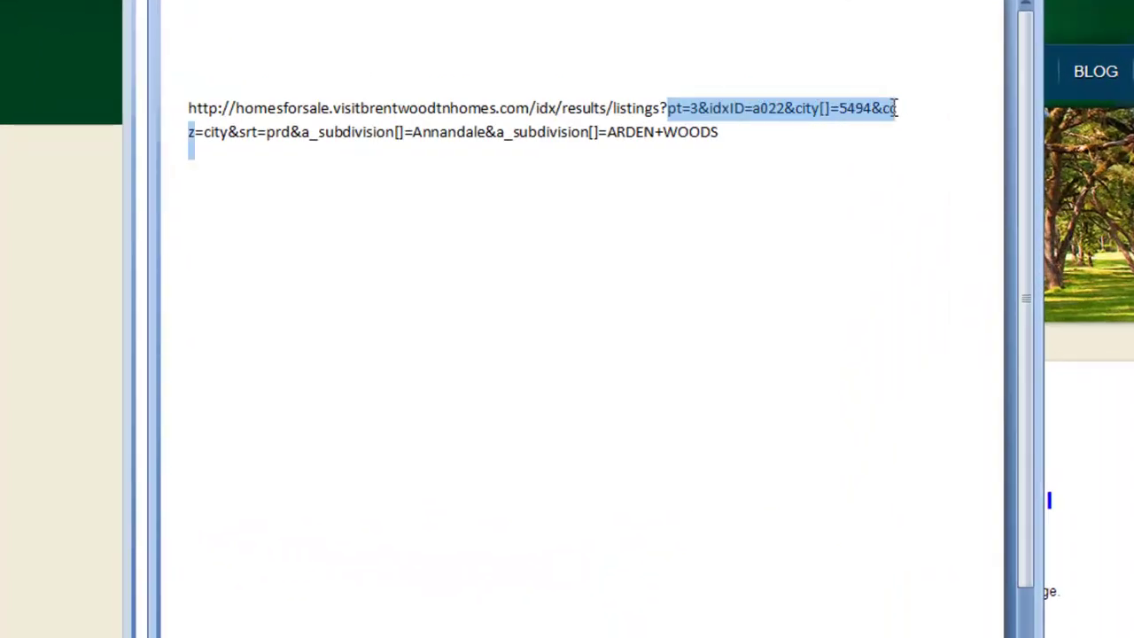
pyautogui.click(809, 108)
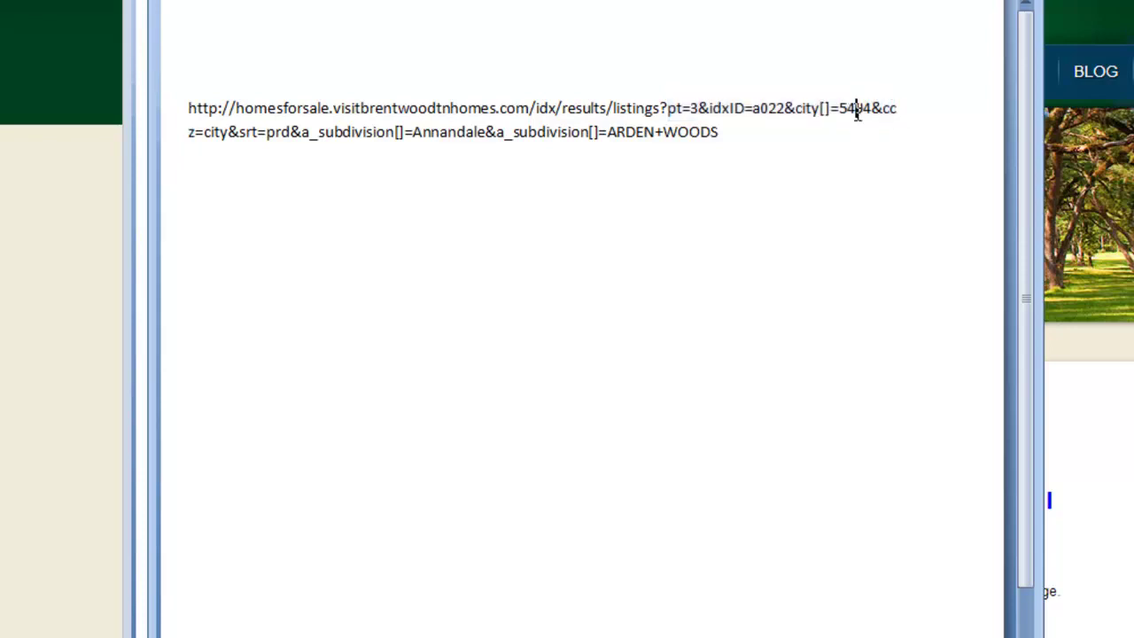
pyautogui.moveTo(795, 108); pyautogui.dragTo(864, 115)
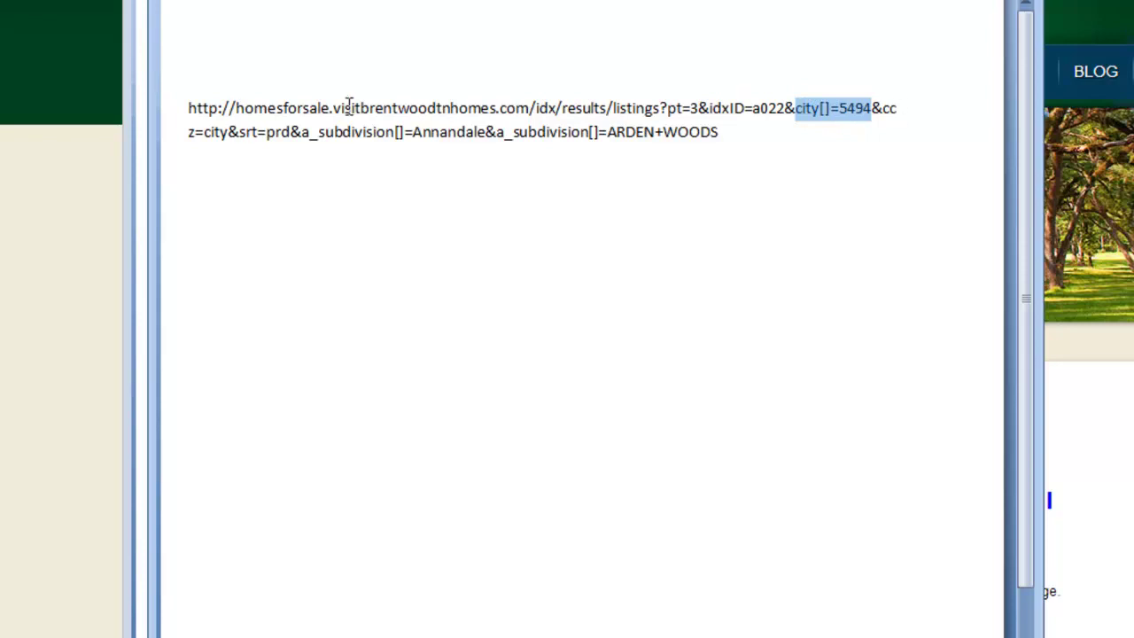
pyautogui.click(240, 133)
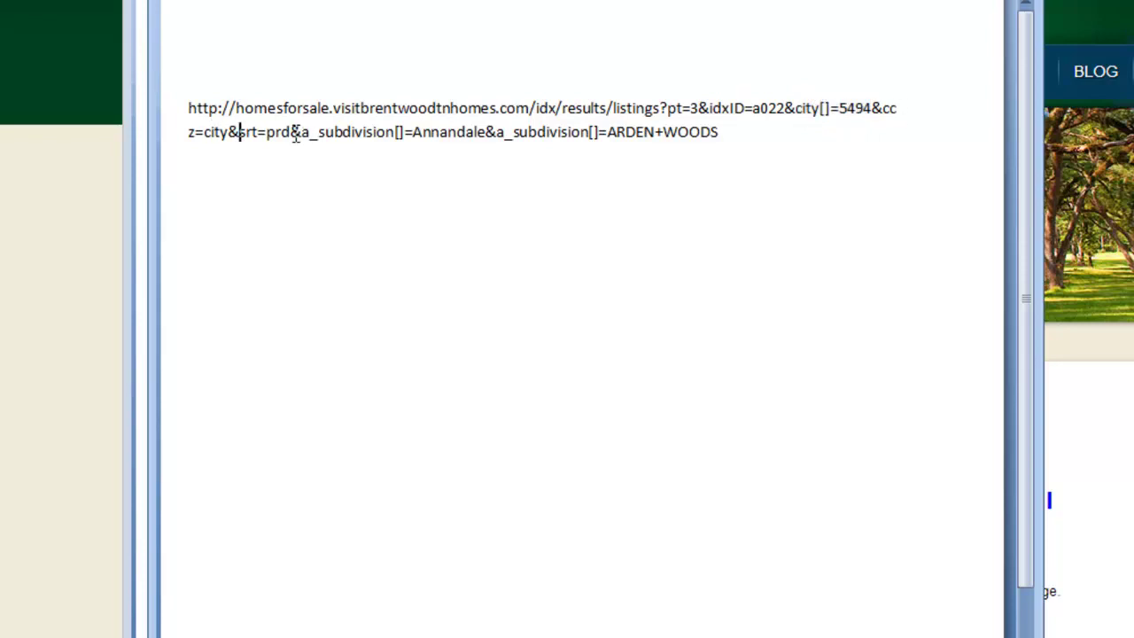
pyautogui.moveTo(302, 133); pyautogui.dragTo(484, 142)
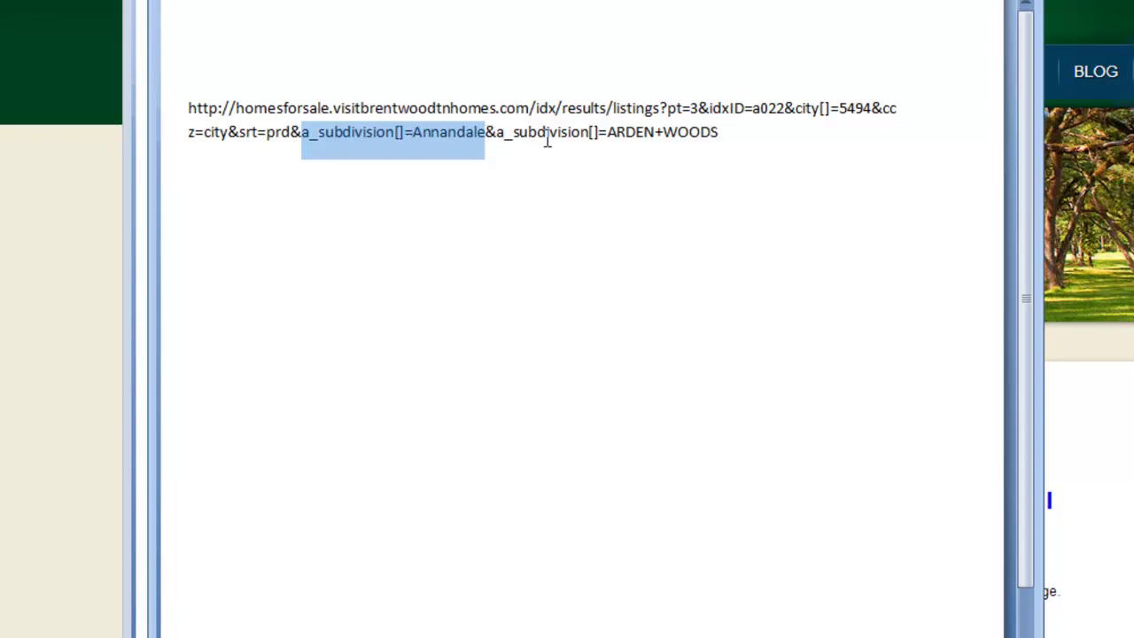
pyautogui.click(686, 133)
# - Copy a_subdivision[]=ARDEN+WOODS from the end of the URL and paste it on its own line below
pyautogui.moveTo(734, 133); pyautogui.dragTo(587, 134)
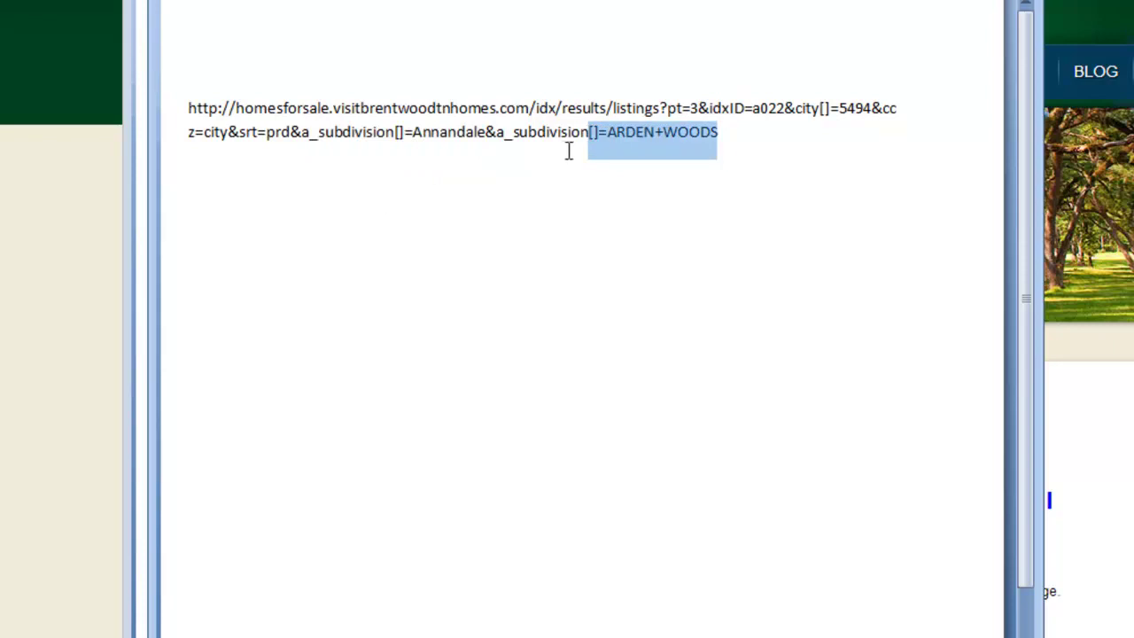
pyautogui.keyDown('shift'); pyautogui.click(496, 134); pyautogui.keyUp('shift')
pyautogui.hotkey('ctrl', 'c')
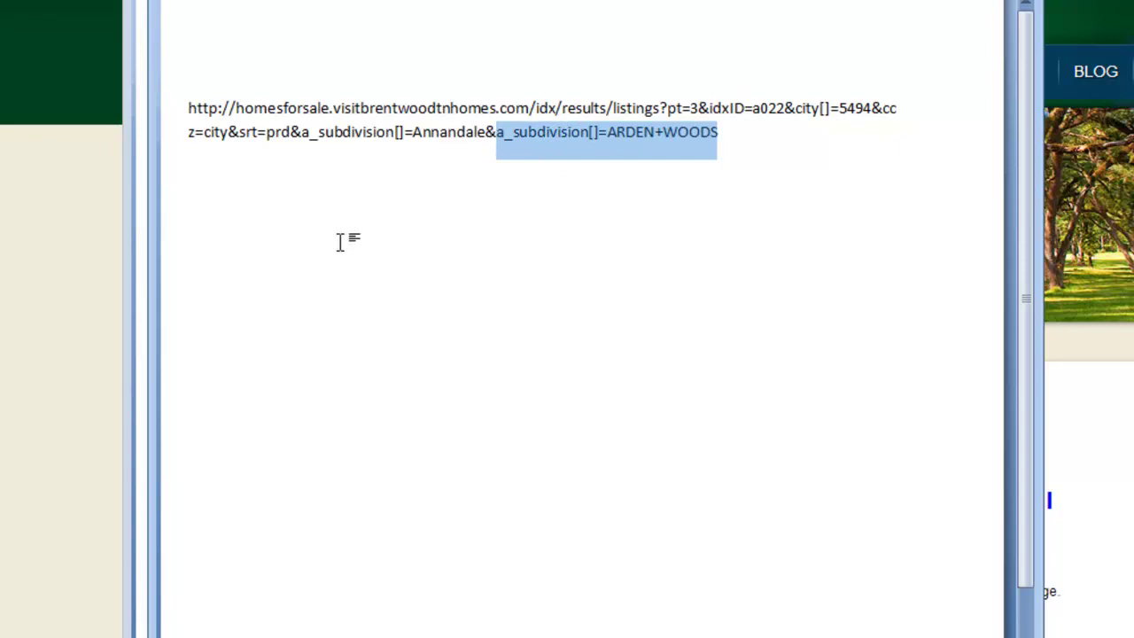
pyautogui.click(744, 131)
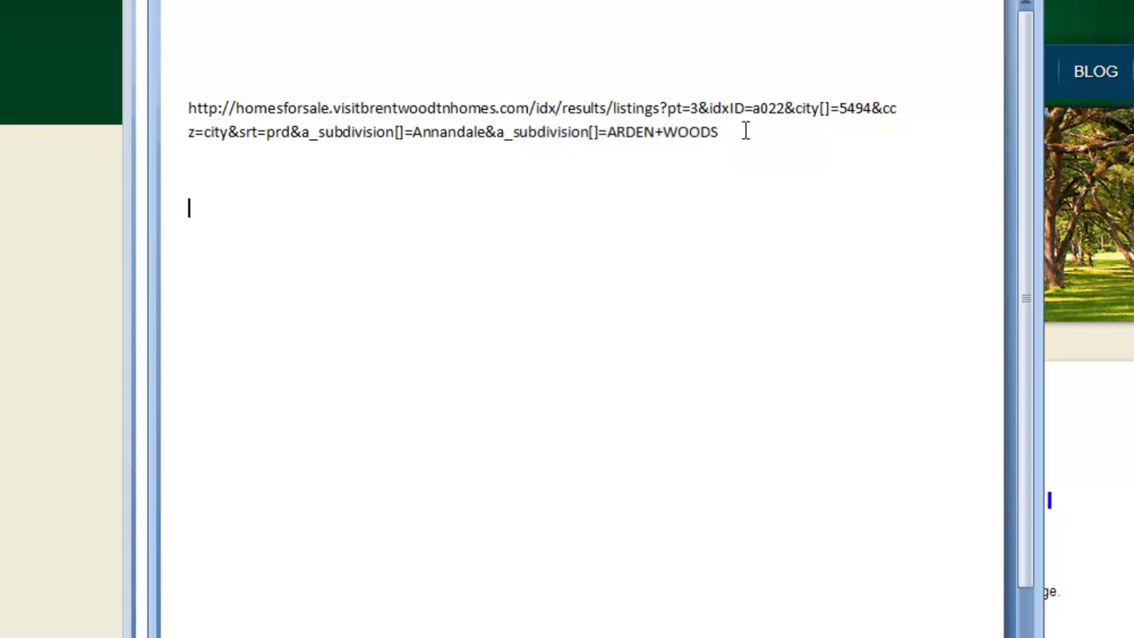
pyautogui.press('Return')
pyautogui.press('Return')
pyautogui.hotkey('ctrl', 'v')
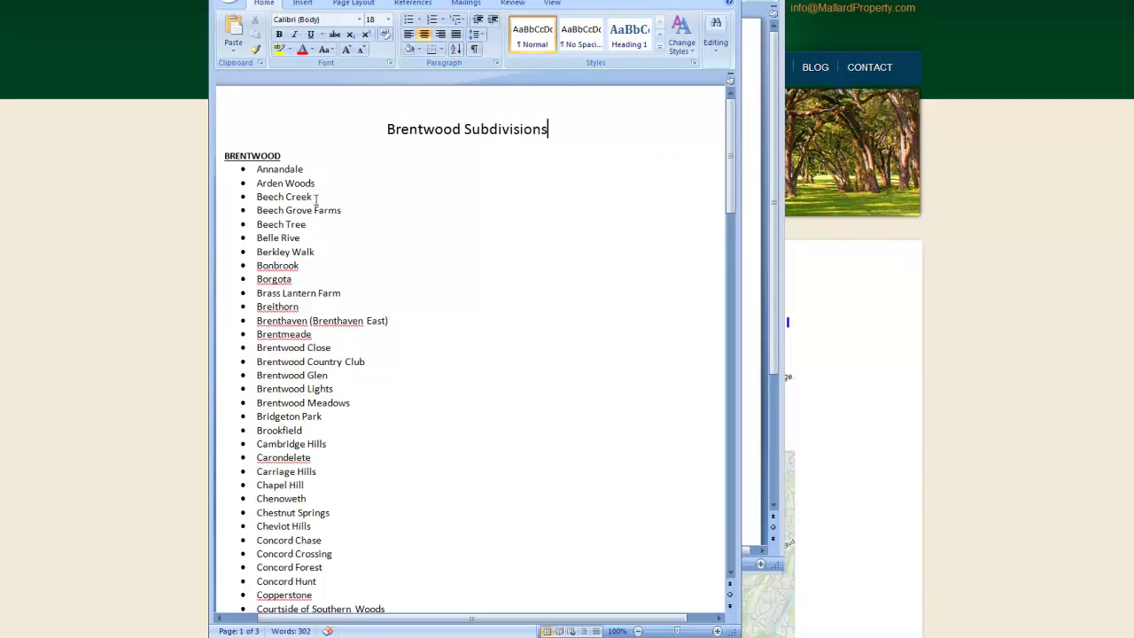
# - Delete ARDEN+WOODS from the pasted line, keeping only a_subdivision[]=, and select that line
pyautogui.click(257, 168)
pyautogui.hotkey('alt', 'Tab')
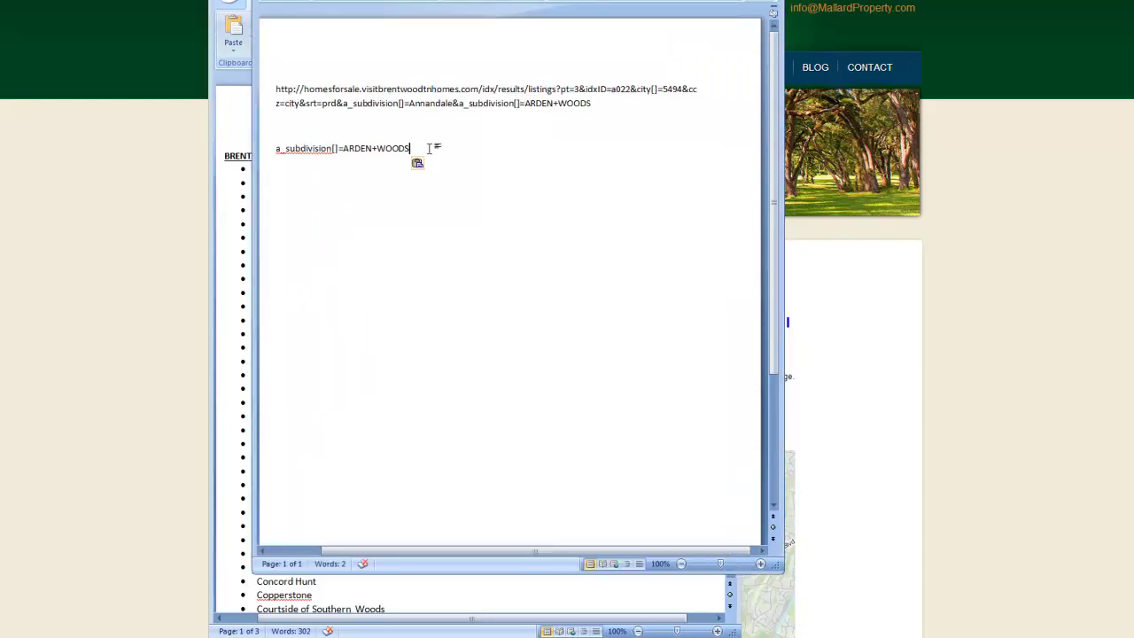
pyautogui.moveTo(410, 148); pyautogui.dragTo(376, 155)
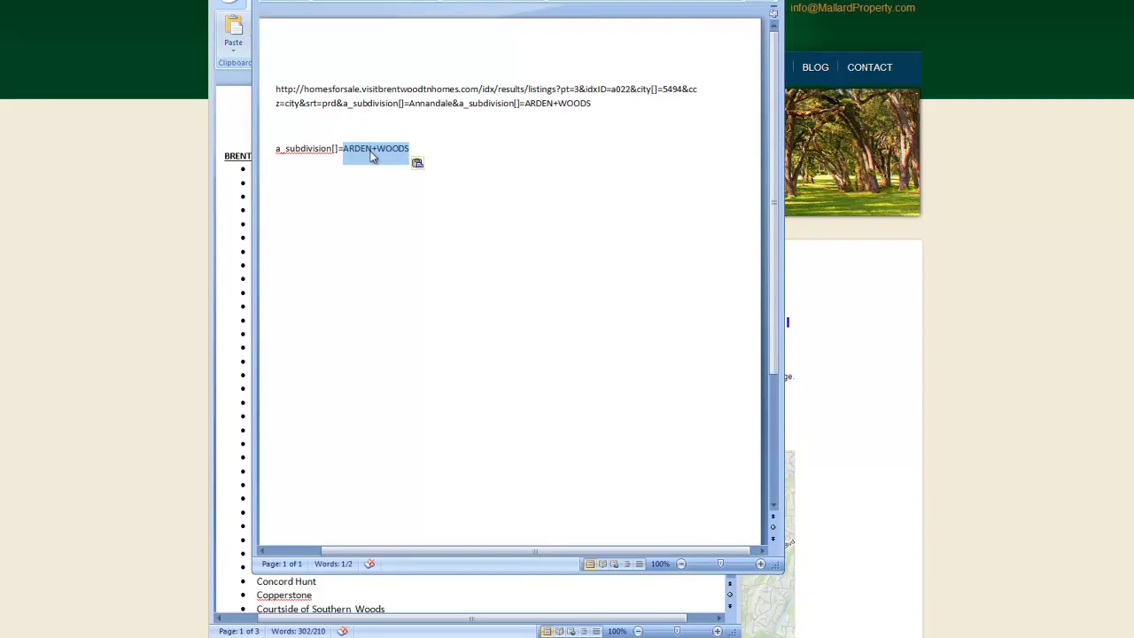
pyautogui.press('BackSpace')
pyautogui.tripleClick(370, 150)
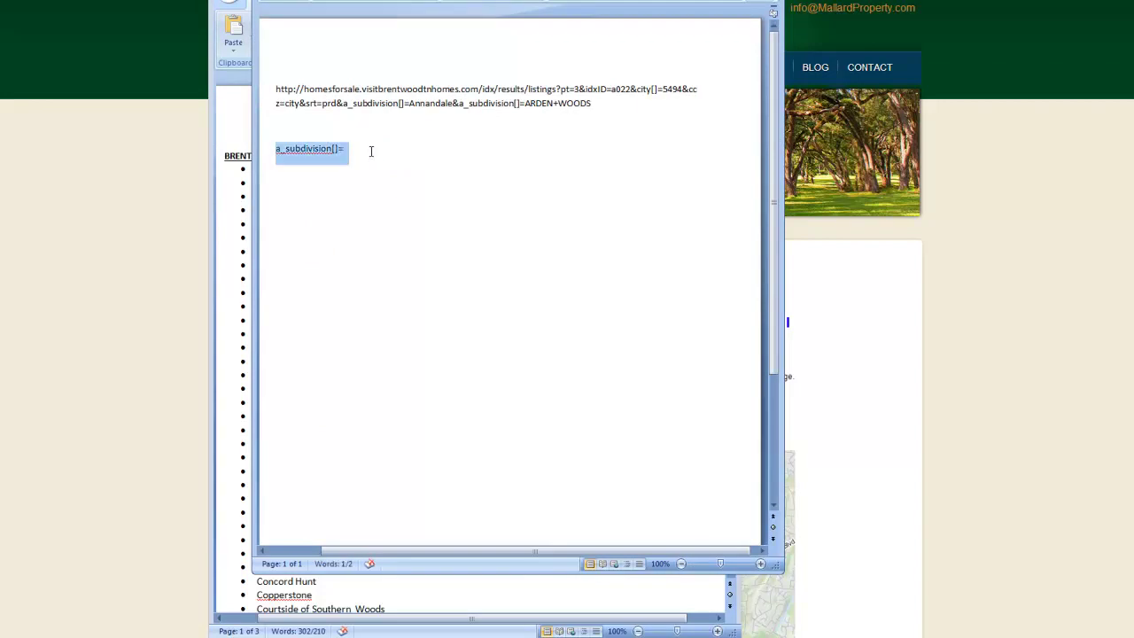
# - Copy the full bulleted subdivision list from the other document, paste it below the a_subdivision[]= line, and remove its bullets
pyautogui.hotkey('alt', 'Tab')
pyautogui.click(251, 170)
pyautogui.moveTo(257, 170); pyautogui.dragTo(354, 565)
pyautogui.scroll(-15, 357, 562)
pyautogui.hotkey('alt', 'Tab')
pyautogui.click(420, 159)
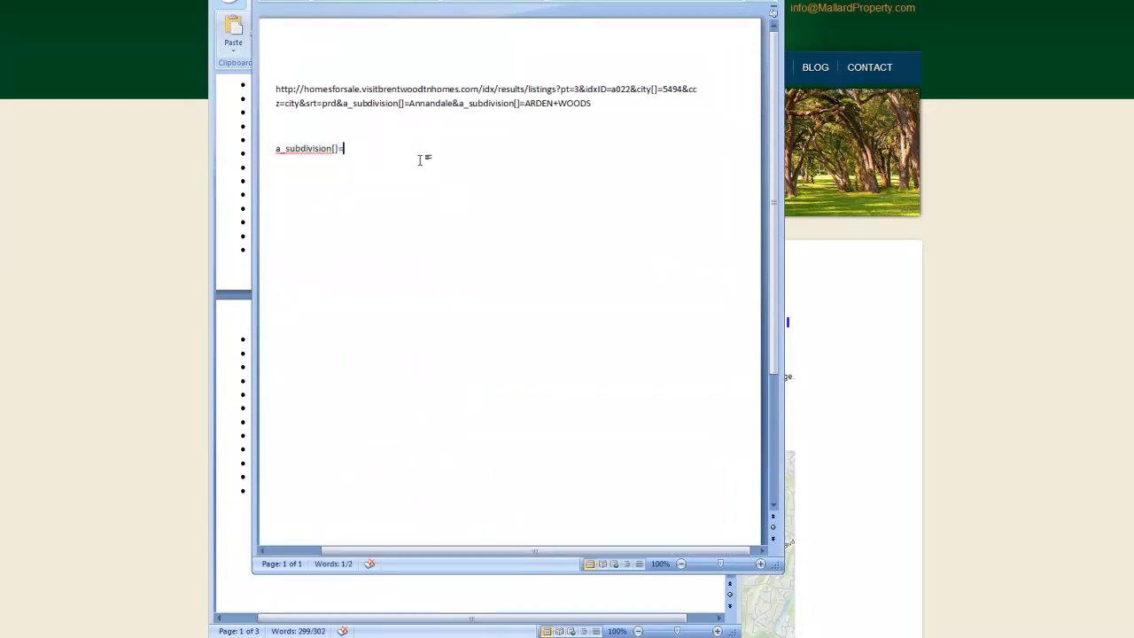
pyautogui.hotkey('alt', 'Tab')
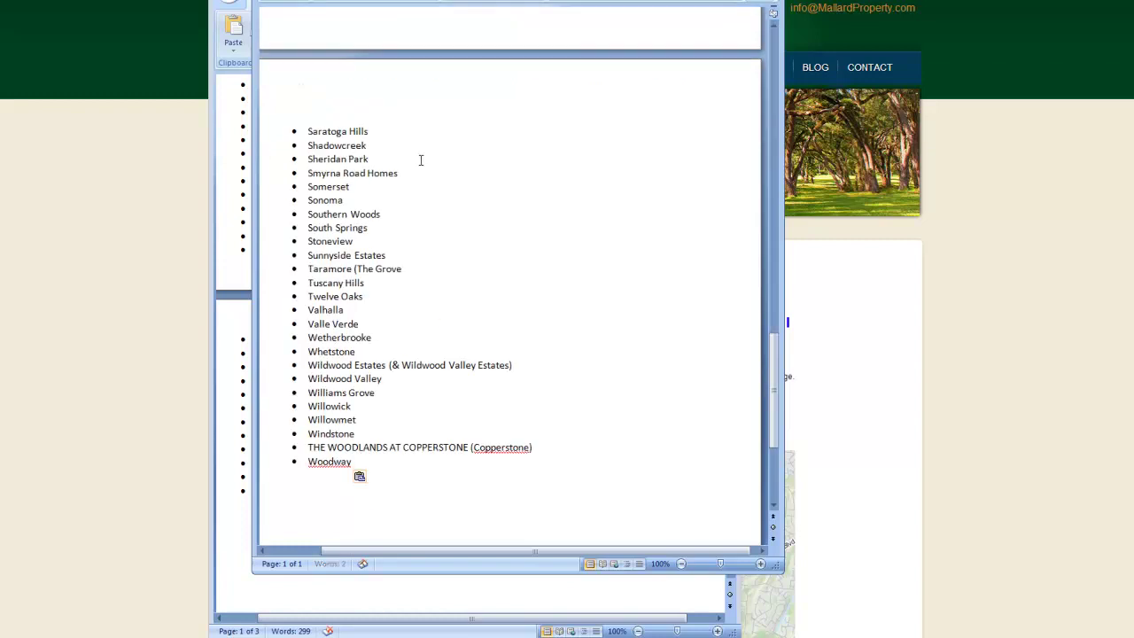
pyautogui.moveTo(380, 461); pyautogui.dragTo(338, 158)
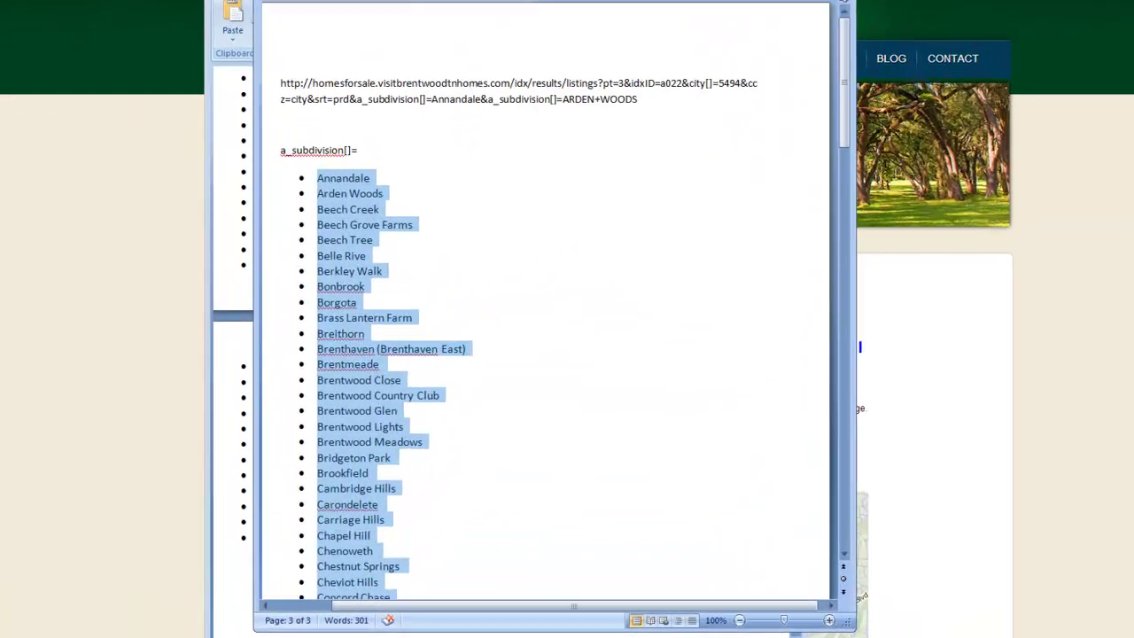
pyautogui.click(371, 1)
# - Copy the a_subdivision[]= text and insert it directly in front of Annandale
pyautogui.click(369, 160)
pyautogui.moveTo(356, 151); pyautogui.dragTo(264, 131)
pyautogui.hotkey('ctrl', 'c')
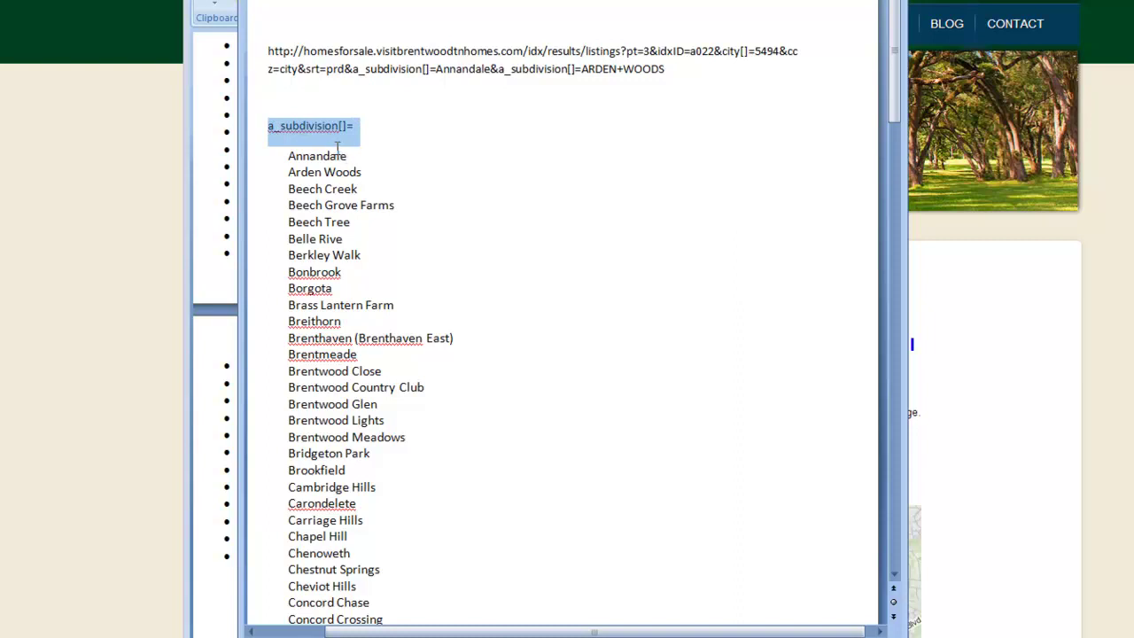
pyautogui.click(289, 156)
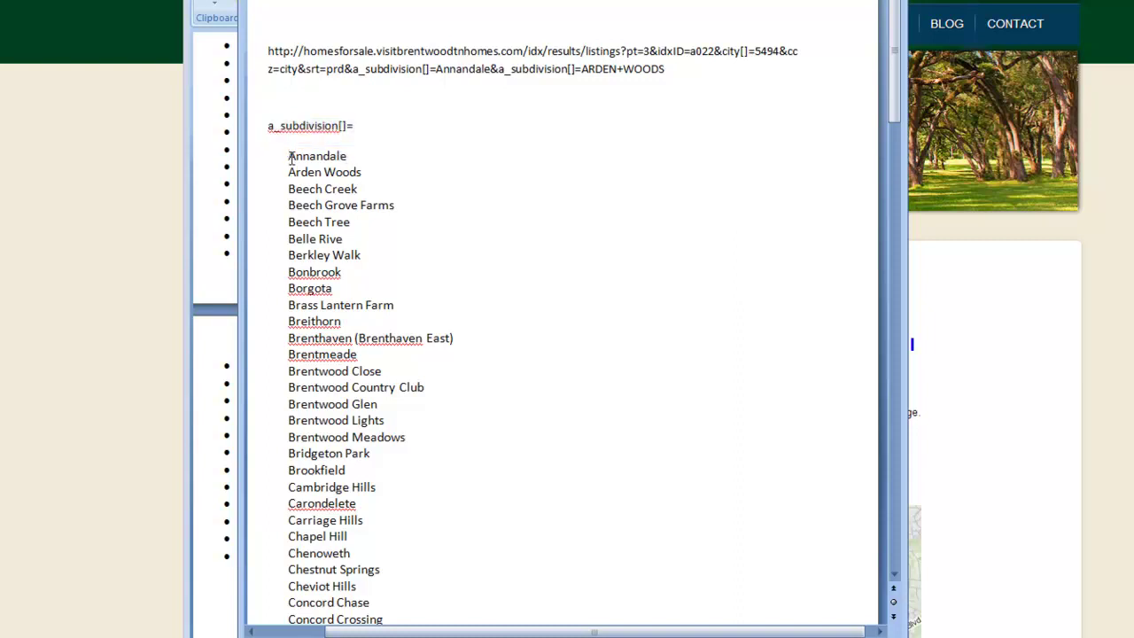
pyautogui.hotkey('ctrl', 'v')
pyautogui.press('Delete')
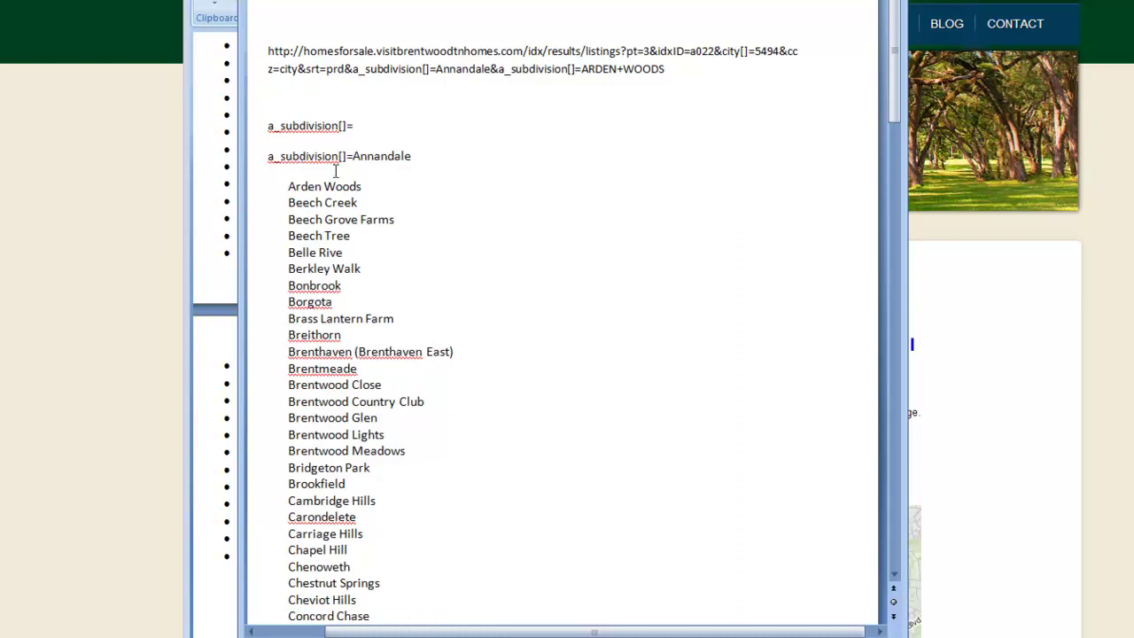
# - Insert a_subdivision[]= in front of each subdivision from Arden Woods through Berkley Walk
pyautogui.moveTo(352, 157); pyautogui.dragTo(273, 159)
pyautogui.hotkey('ctrl', 'c')
pyautogui.click(288, 185)
pyautogui.hotkey('ctrl', 'v')
pyautogui.click(289, 203)
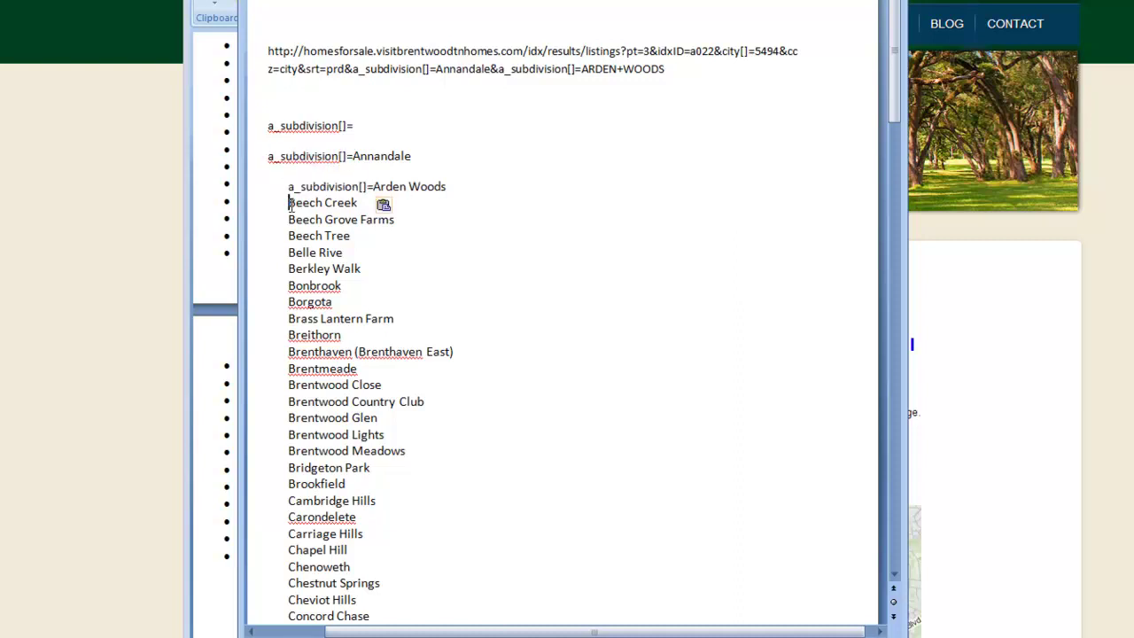
pyautogui.hotkey('ctrl', 'v')
pyautogui.click(289, 220)
pyautogui.hotkey('ctrl', 'v')
pyautogui.click(289, 236)
pyautogui.hotkey('ctrl', 'v')
pyautogui.click(289, 253)
pyautogui.hotkey('ctrl', 'v')
pyautogui.click(289, 268)
pyautogui.hotkey('ctrl', 'v')
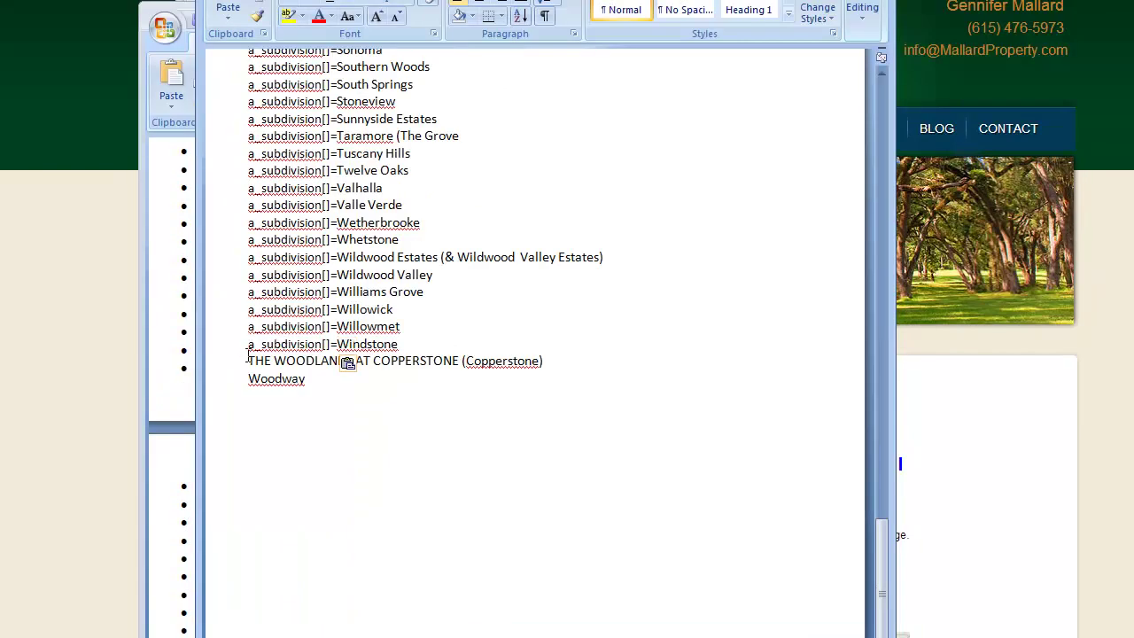
# - Insert a_subdivision[]= in front of THE WOODLANDS AT COPPERSTONE and Woodway at the end of the list
pyautogui.click(246, 360)
pyautogui.hotkey('ctrl', 'v')
pyautogui.click(247, 378)
pyautogui.hotkey('ctrl', 'v')
# - Replace the spaces in Arden Woods, Beech Creek and Beech Grove Farms with plus signs
pyautogui.moveTo(881, 558); pyautogui.dragTo(877, 58)
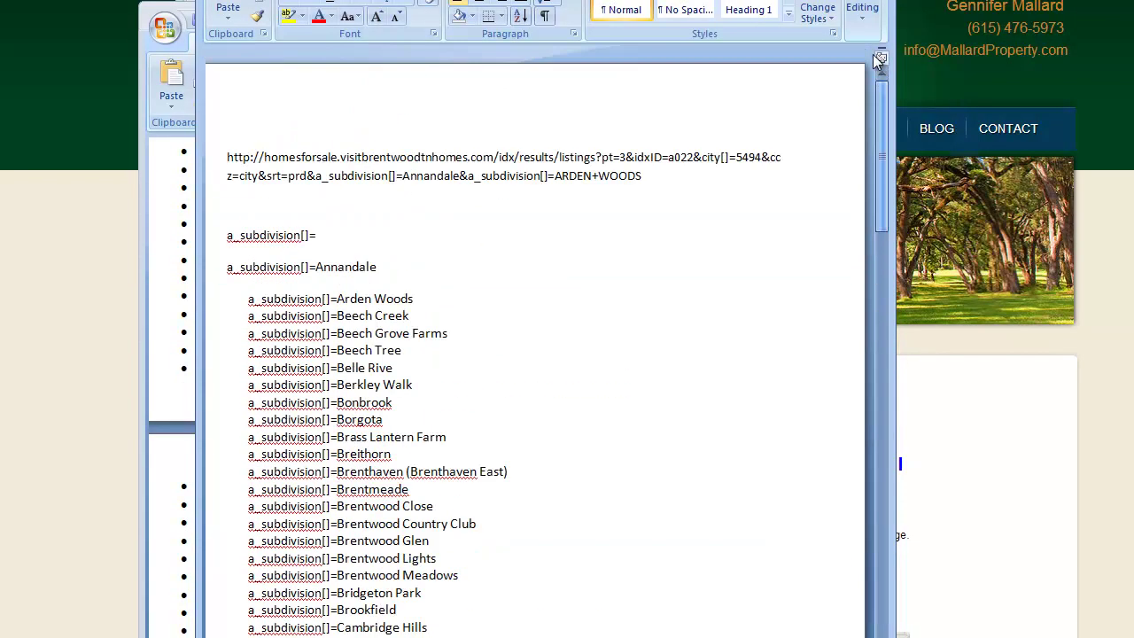
pyautogui.click(374, 299)
pyautogui.press('BackSpace')
pyautogui.write('+')
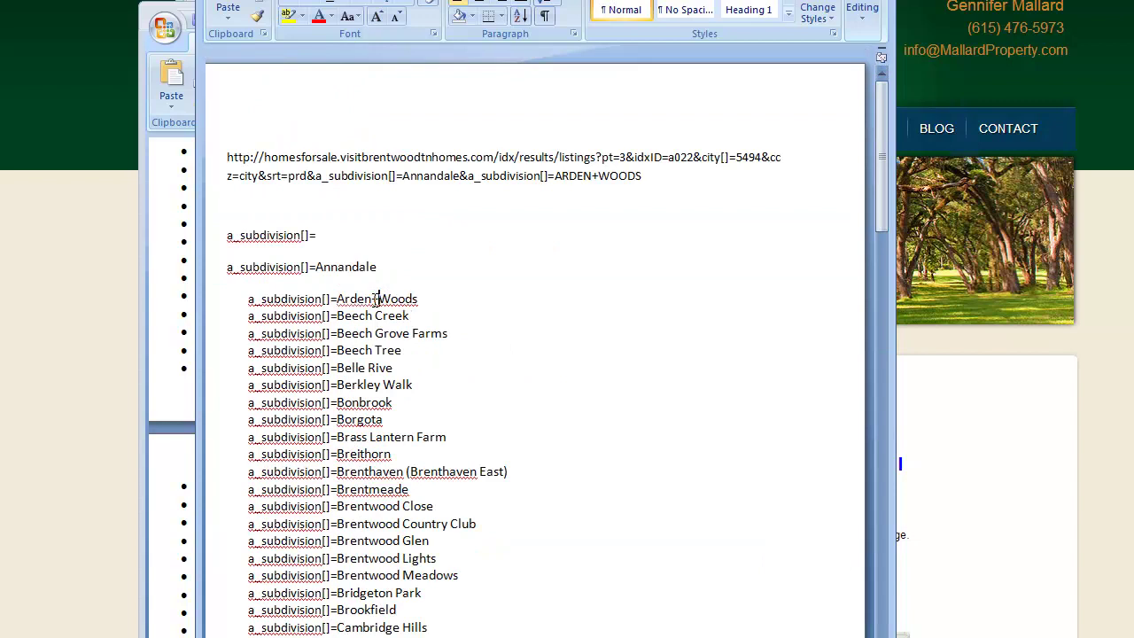
pyautogui.press('BackSpace')
pyautogui.write('+')
pyautogui.press('Right')
pyautogui.press('Right')
pyautogui.press('Right')
pyautogui.press('BackSpace')
pyautogui.write('+')
pyautogui.press('Left')
pyautogui.press('Left')
pyautogui.press('Left')
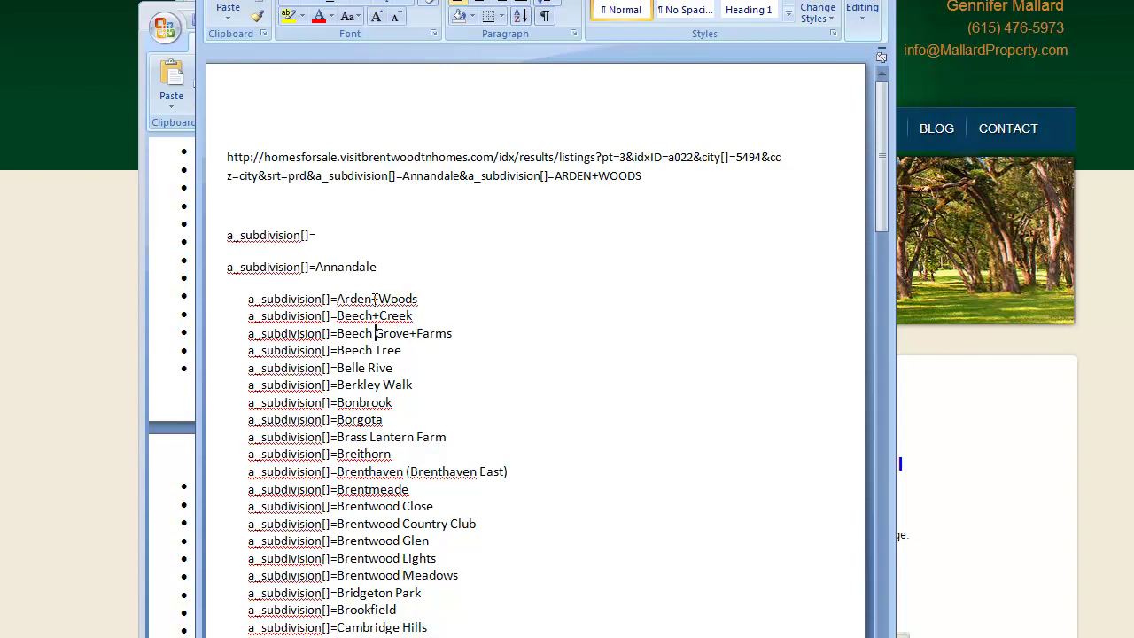
pyautogui.press('BackSpace')
pyautogui.write('+')
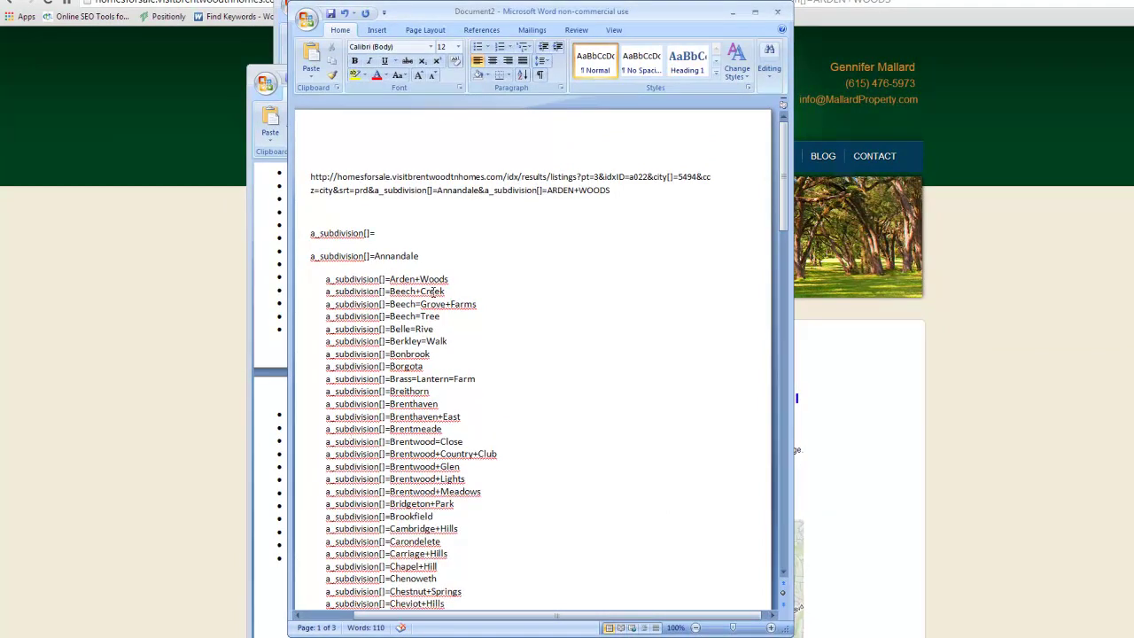
# - Delete the empty a_subdivision[]= line and the Annandale and Arden+Woods entries above Beech+Creek
pyautogui.scroll(-3, 434, 304)
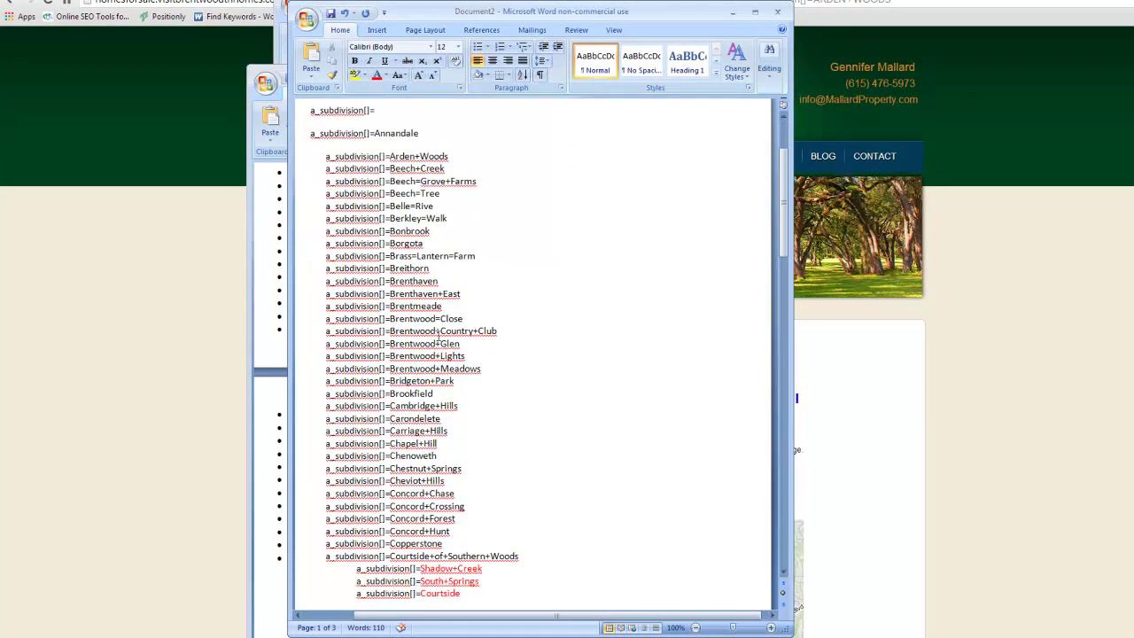
pyautogui.scroll(-2, 429, 379)
pyautogui.scroll(-10, 431, 431)
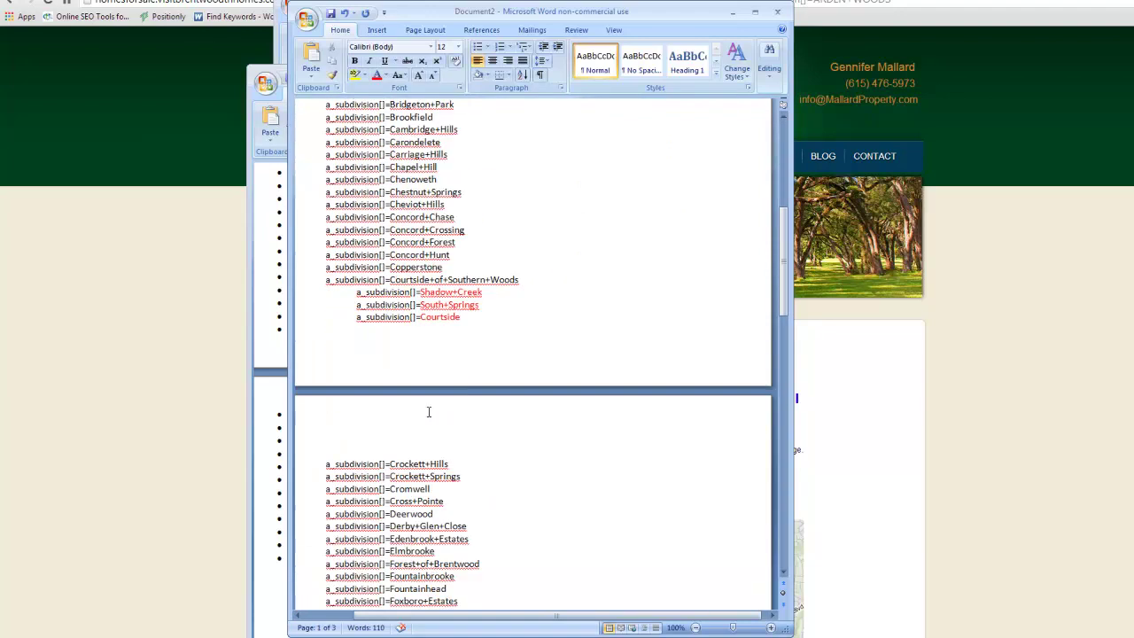
pyautogui.scroll(-4, 429, 410)
pyautogui.scroll(20, 443, 372)
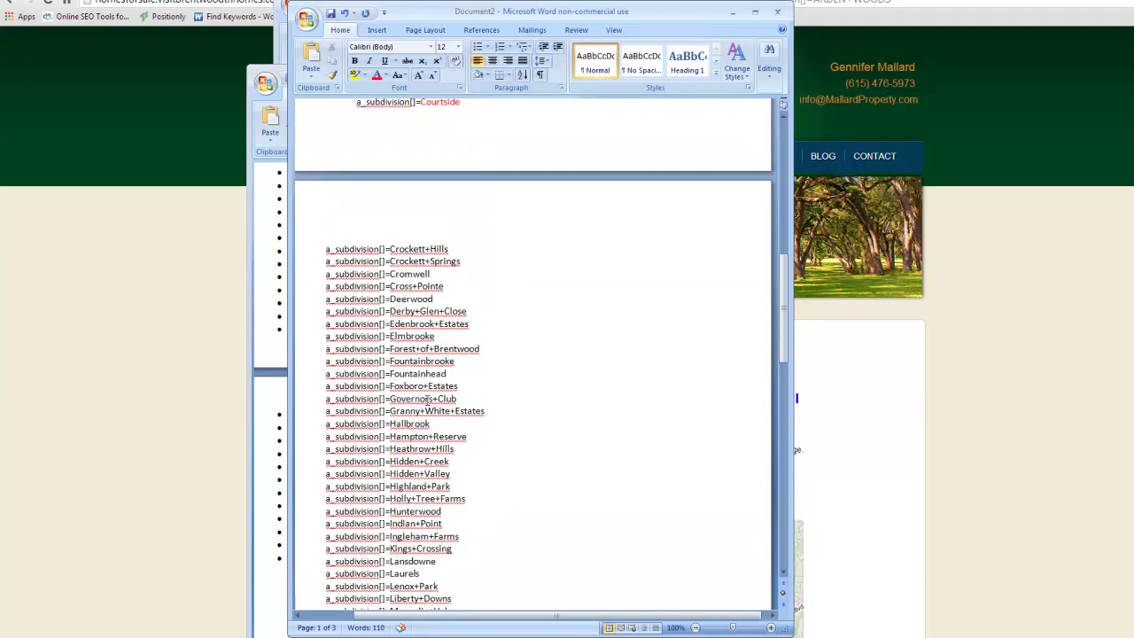
pyautogui.click(611, 189)
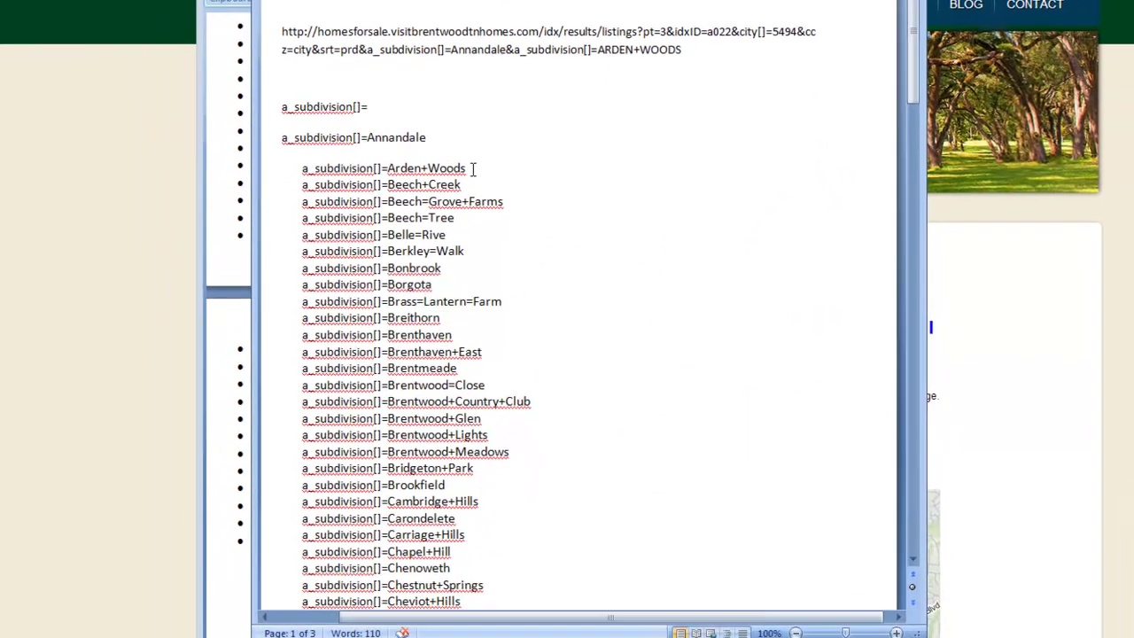
pyautogui.moveTo(474, 168); pyautogui.dragTo(261, 118)
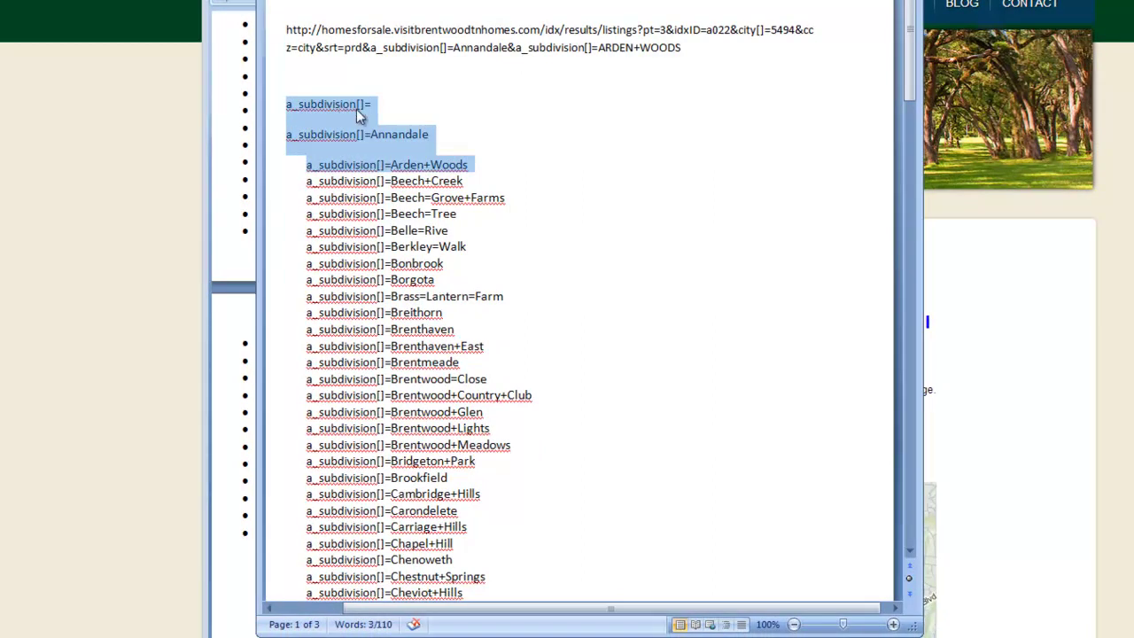
pyautogui.press('Delete')
# - Append the Beech+Creek and Beech=Grove+Farms entries to the end of the URL, each joined with &
pyautogui.click(693, 55)
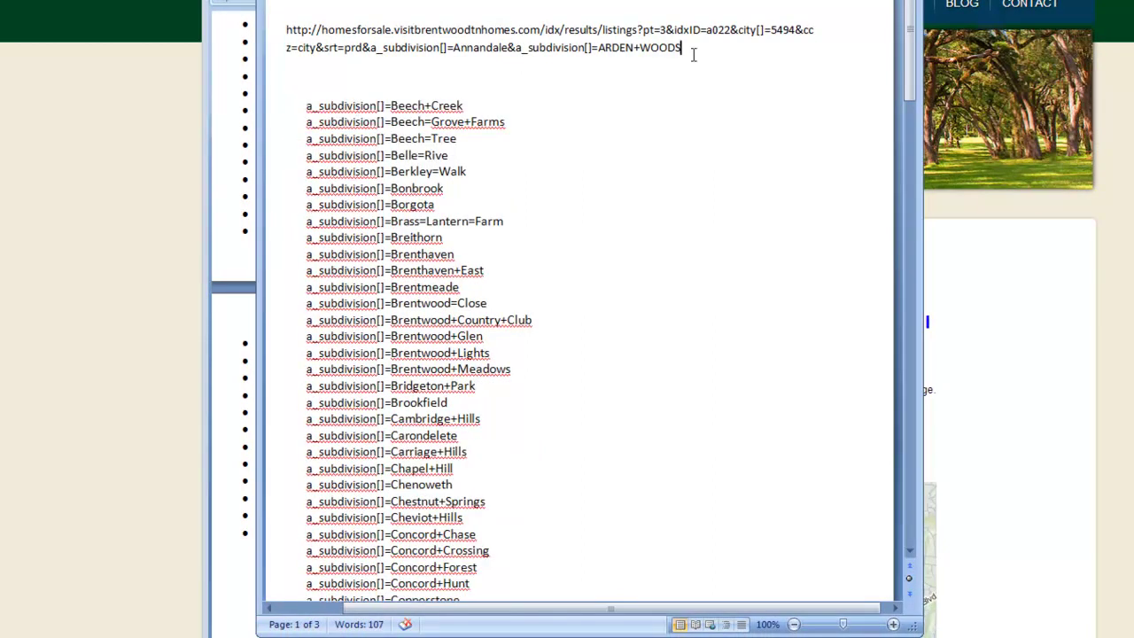
pyautogui.write('&')
pyautogui.press('Delete')
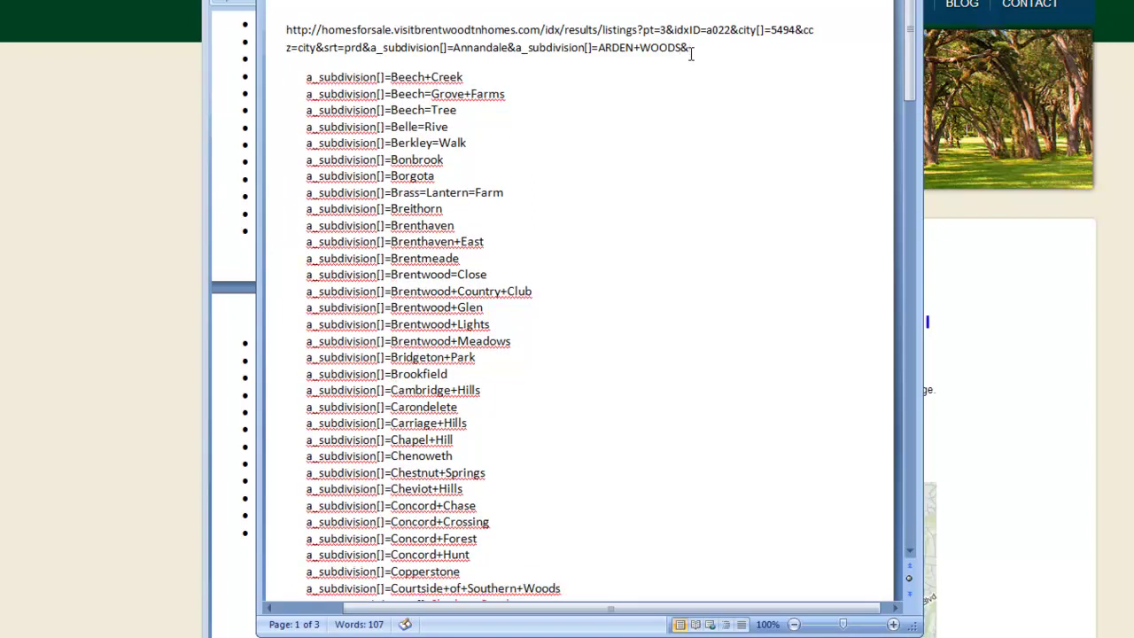
pyautogui.press('Delete')
pyautogui.press('Down')
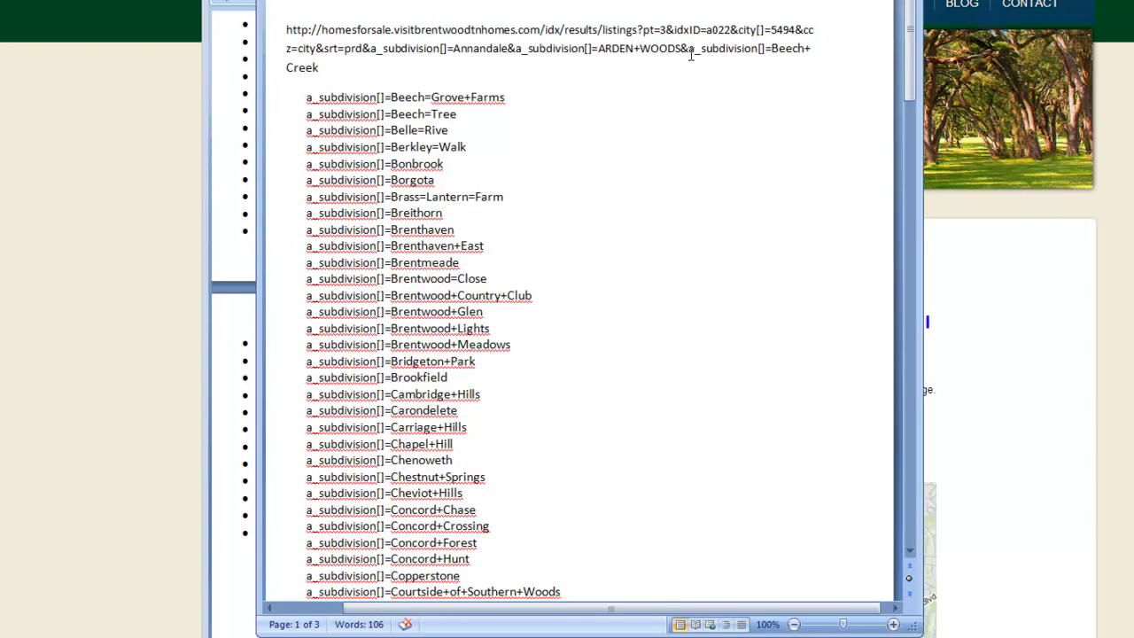
pyautogui.write('&')
pyautogui.press('Delete')
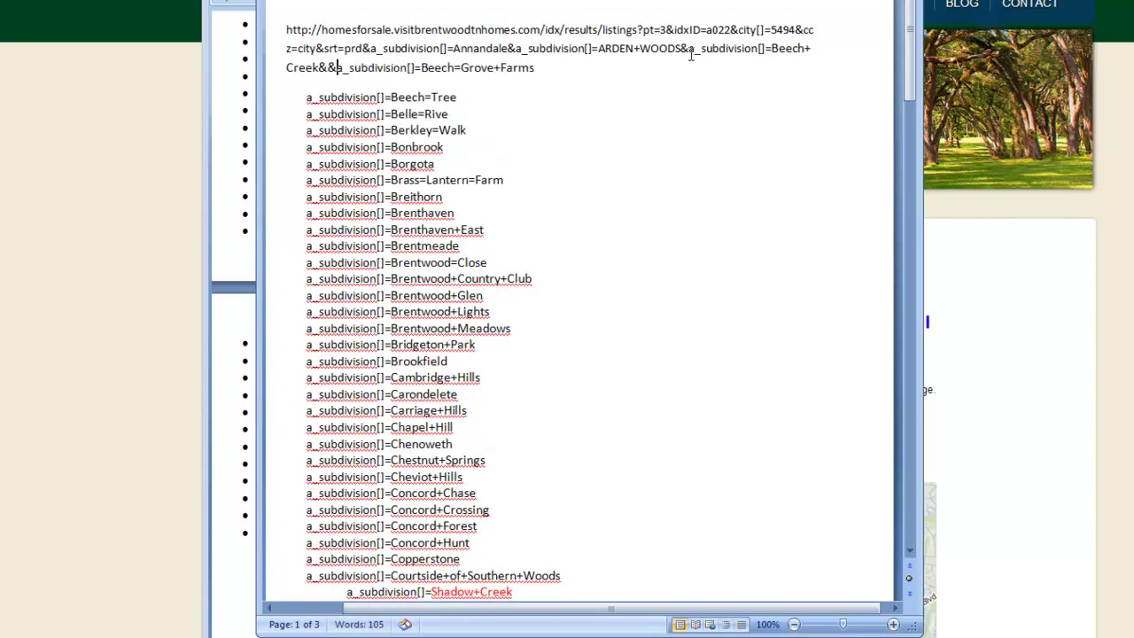
# - Join the Beech=Tree, Belle=Rive and Berkley=Walk entries onto the URL, separating each with &
pyautogui.press('End')
pyautogui.write('&')
pyautogui.press('Delete')
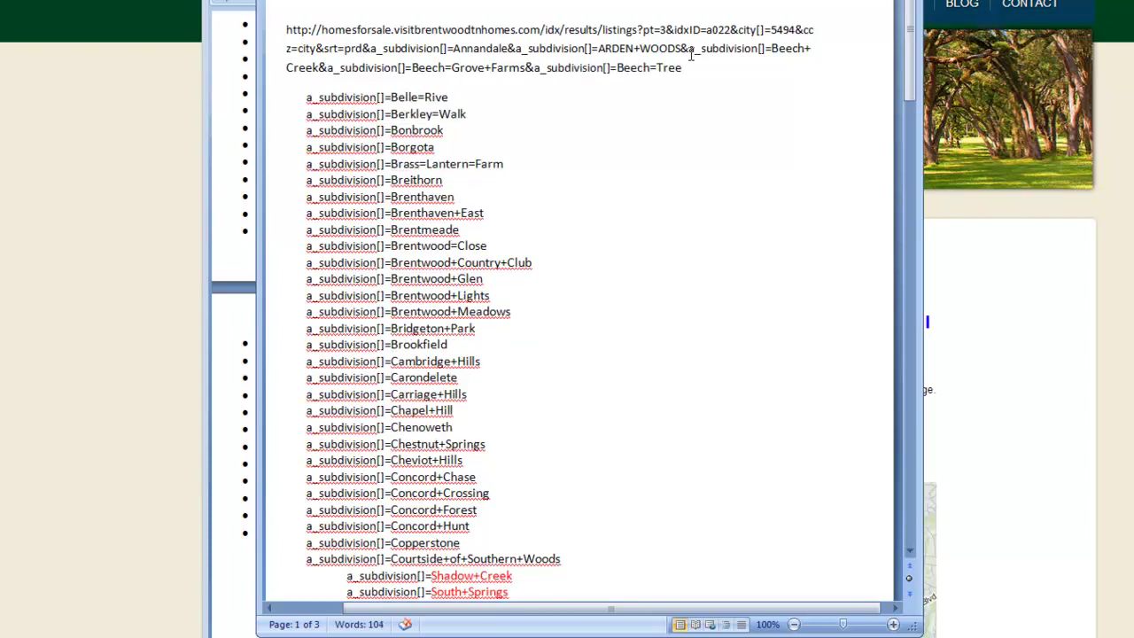
pyautogui.write('&')
pyautogui.press('Delete')
pyautogui.press('End')
pyautogui.write('&')
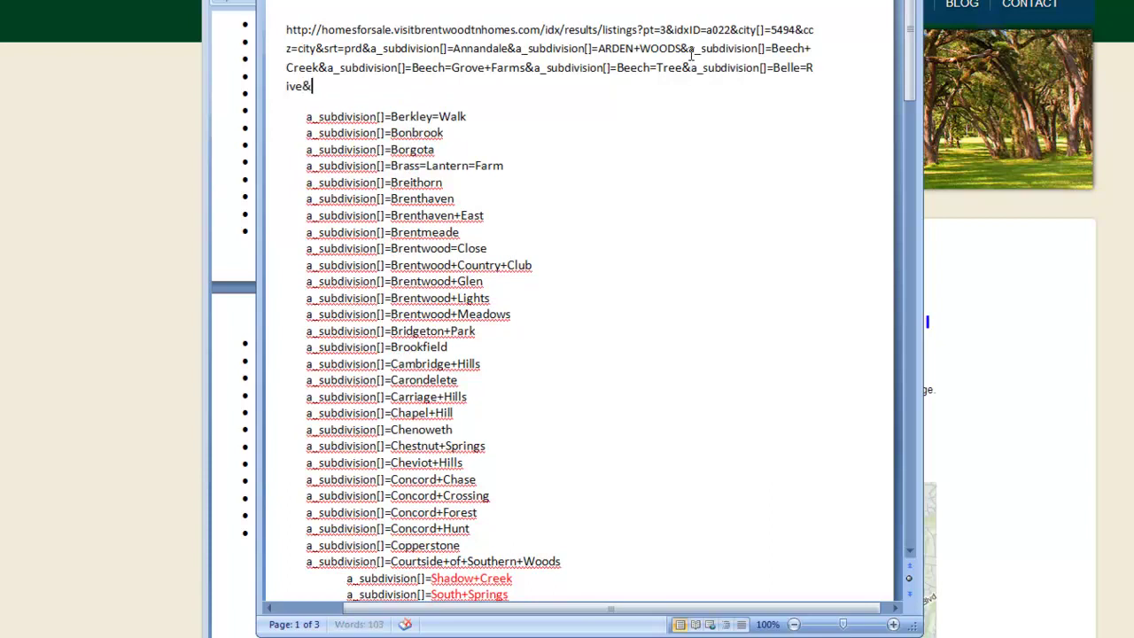
pyautogui.press('Delete')
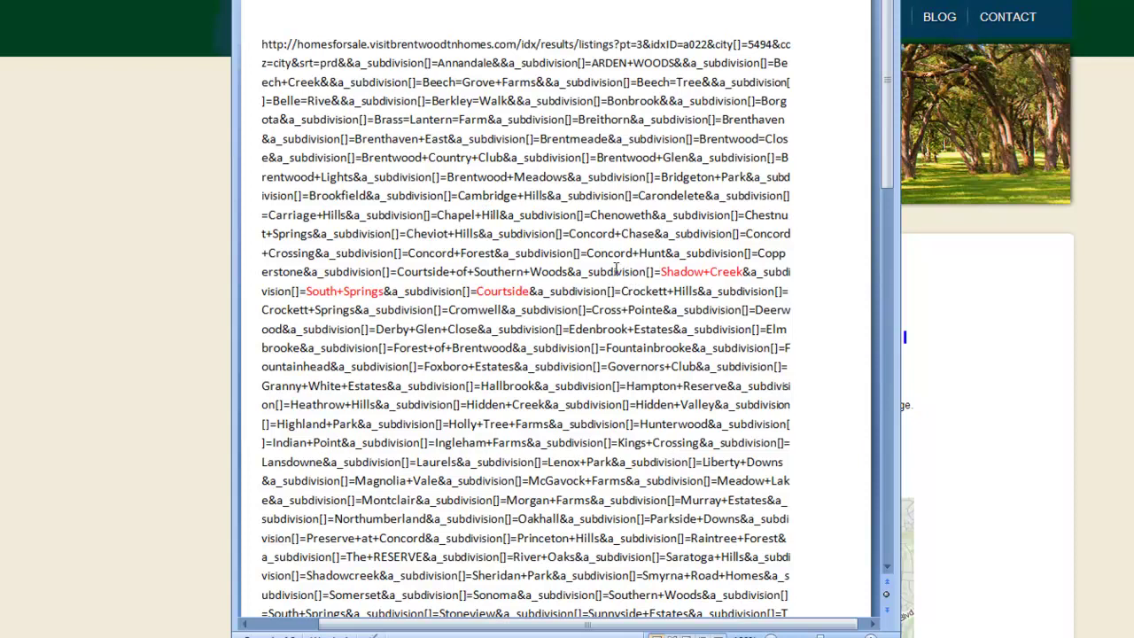
# - Copy the whole combined URL, paste it as the Results Page URL in the browser's Add Saved Link form, and proceed to the link details
pyautogui.scroll(-3, 617, 272)
pyautogui.scroll(3, 608, 266)
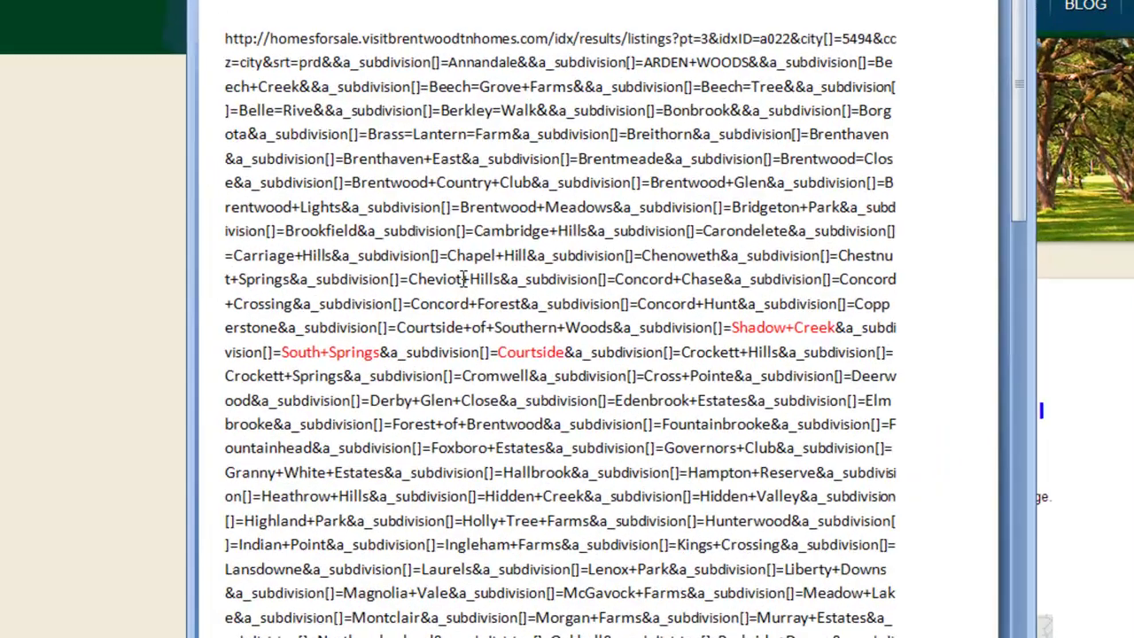
pyautogui.scroll(-1, 486, 336)
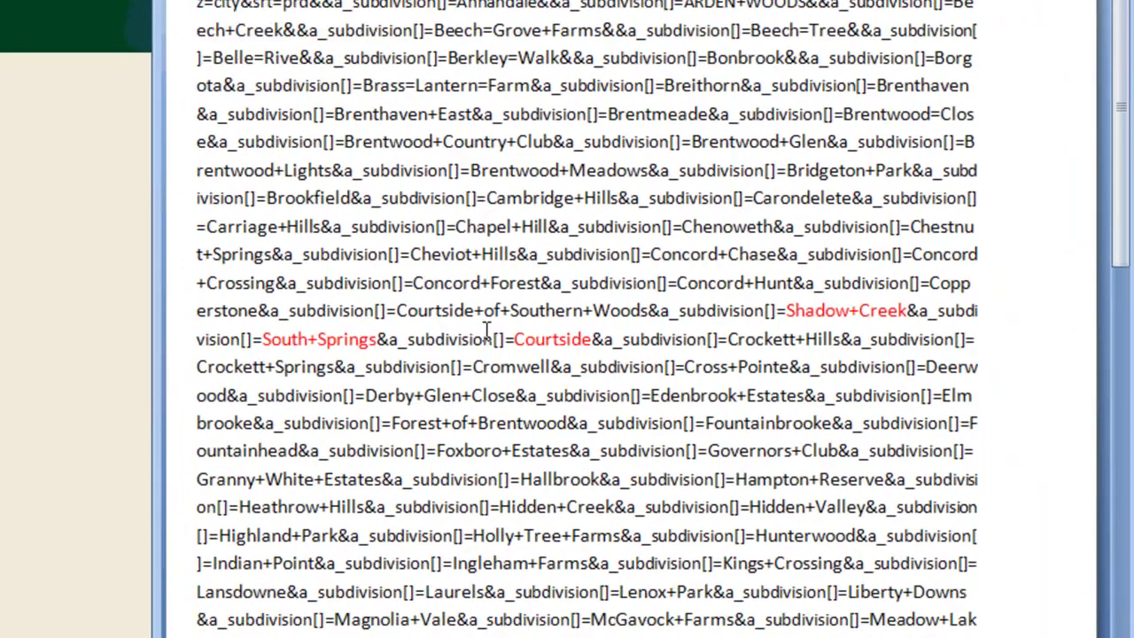
pyautogui.click(709, 451)
pyautogui.hotkey('ctrl', 'a')
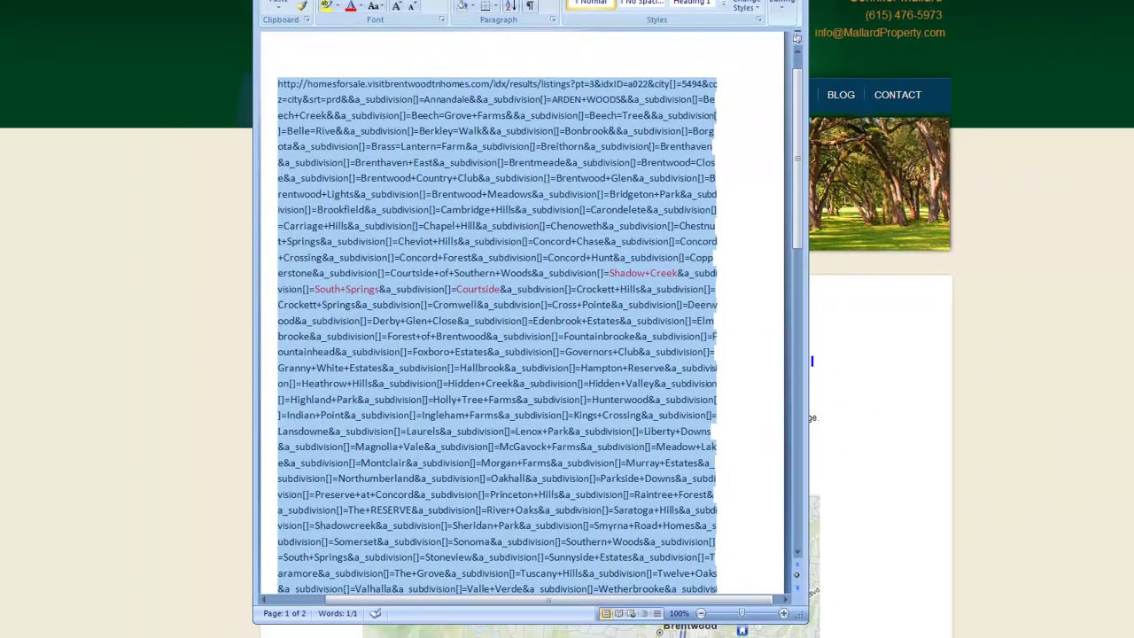
pyautogui.click(811, 360)
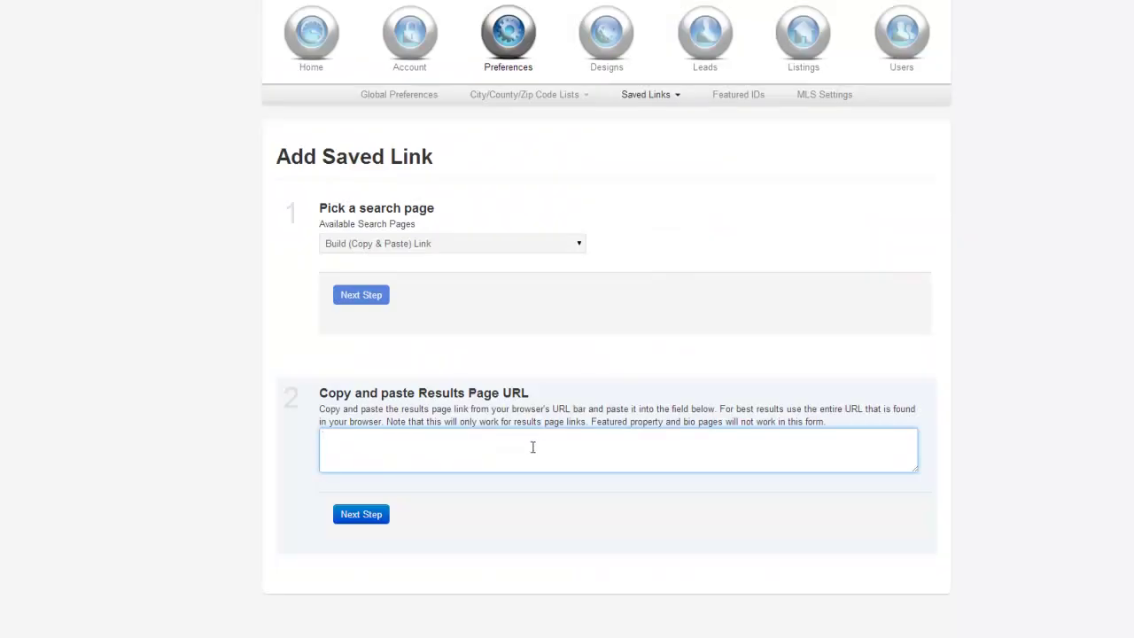
pyautogui.hotkey('ctrl', 'v')
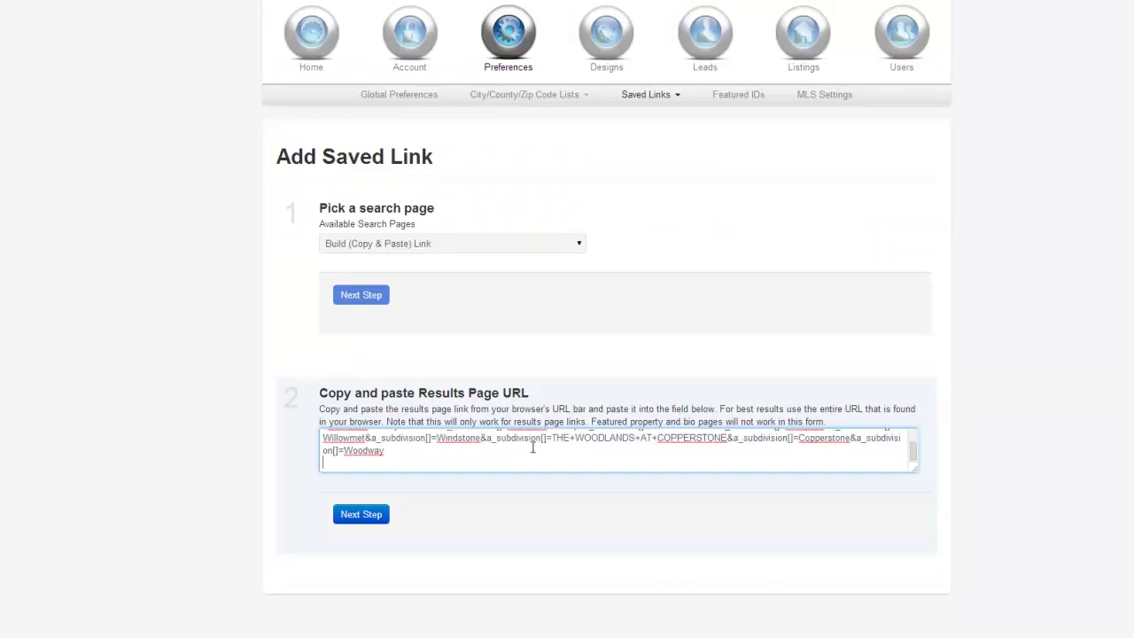
pyautogui.scroll(5, 805, 462)
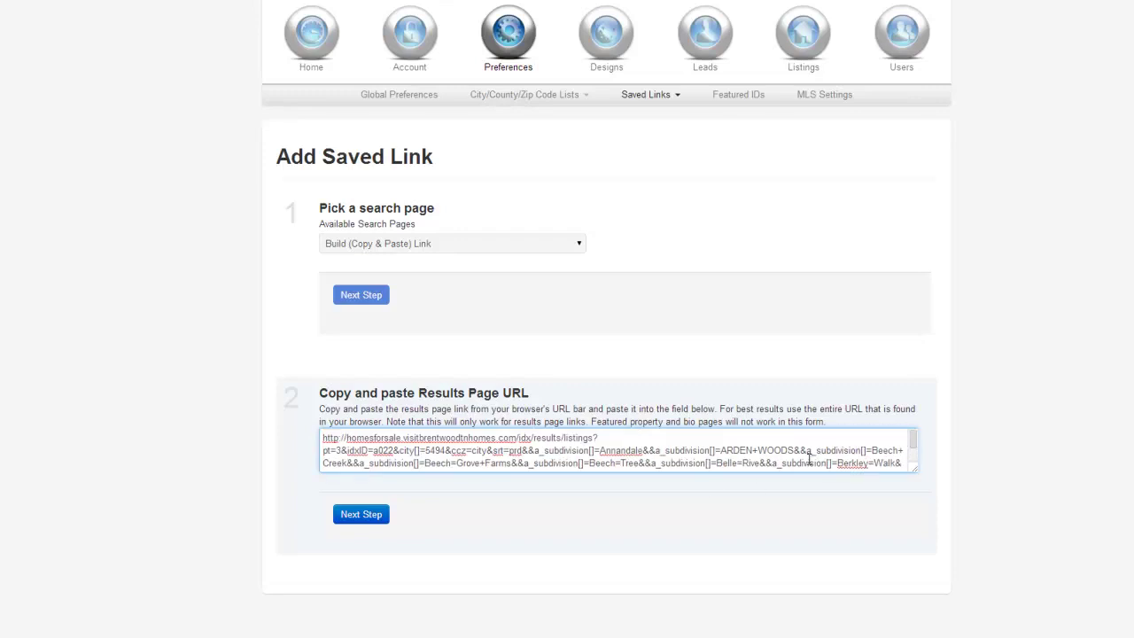
pyautogui.click(381, 513)
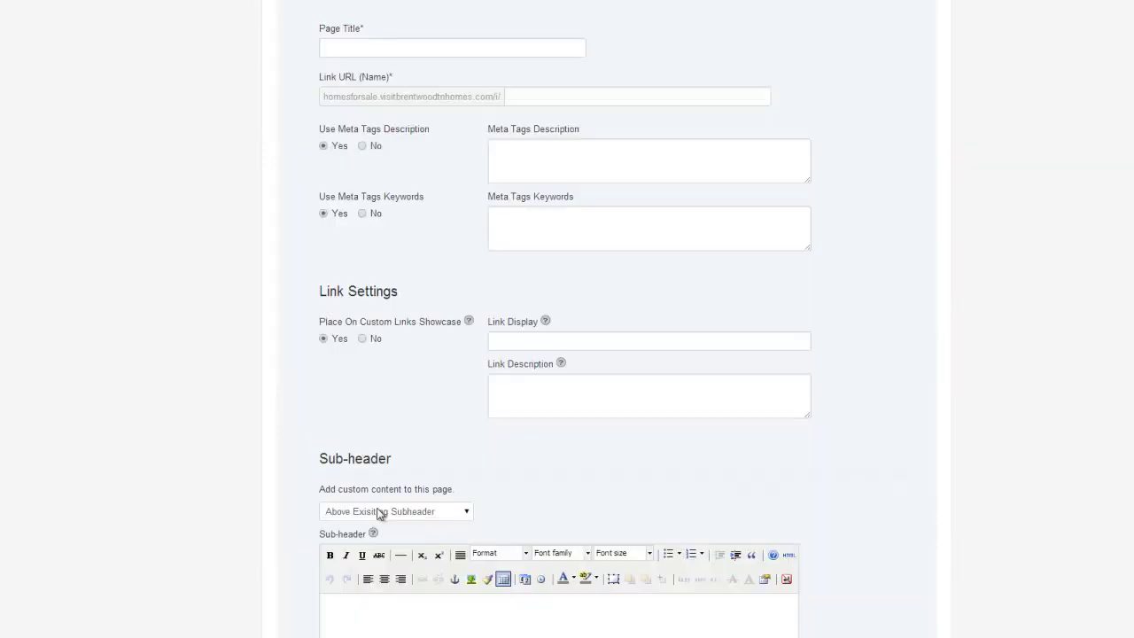
# - Enter the page title "Search all Subdivisions Homes for Sale in Brentwood TN" for the saved link
pyautogui.click(355, 47)
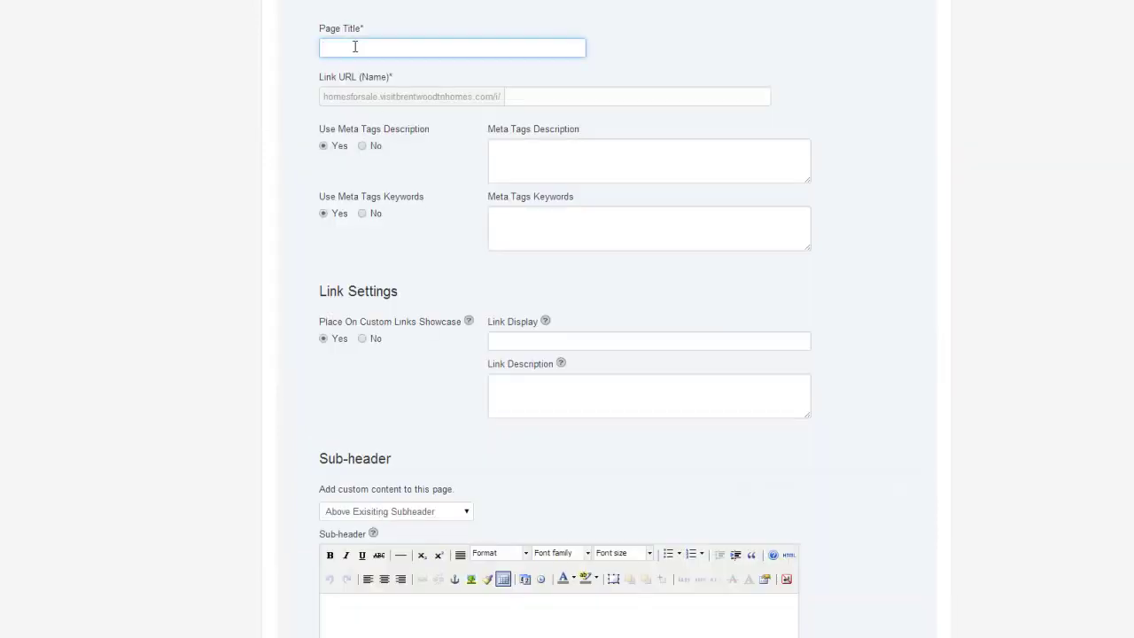
pyautogui.write('Search all Subdivisions')
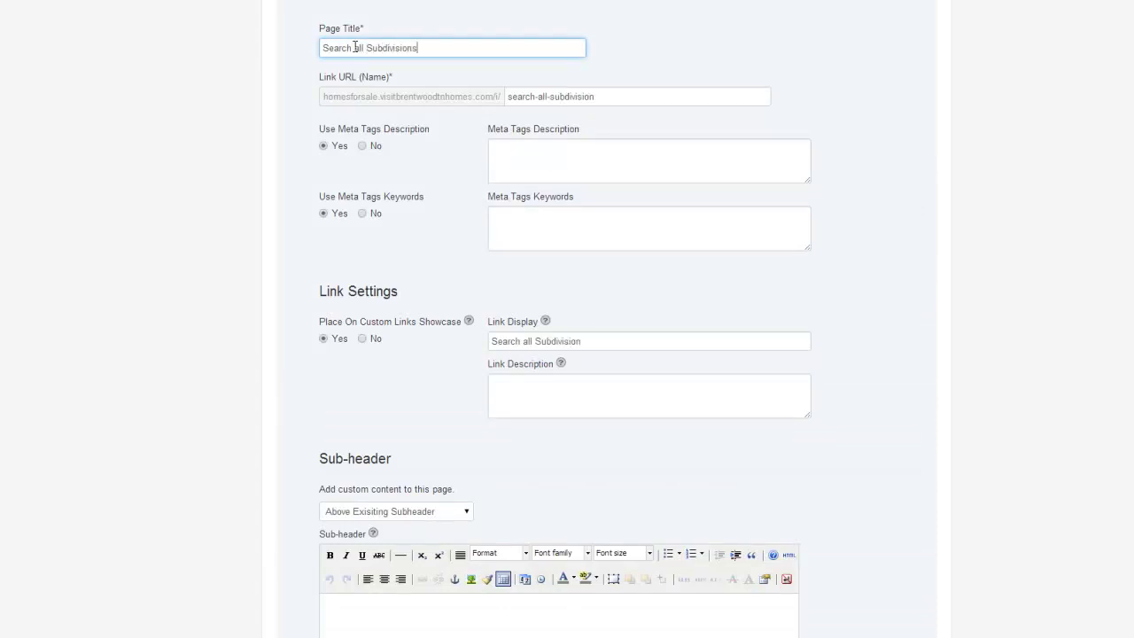
pyautogui.write(' in Brentwood TN')
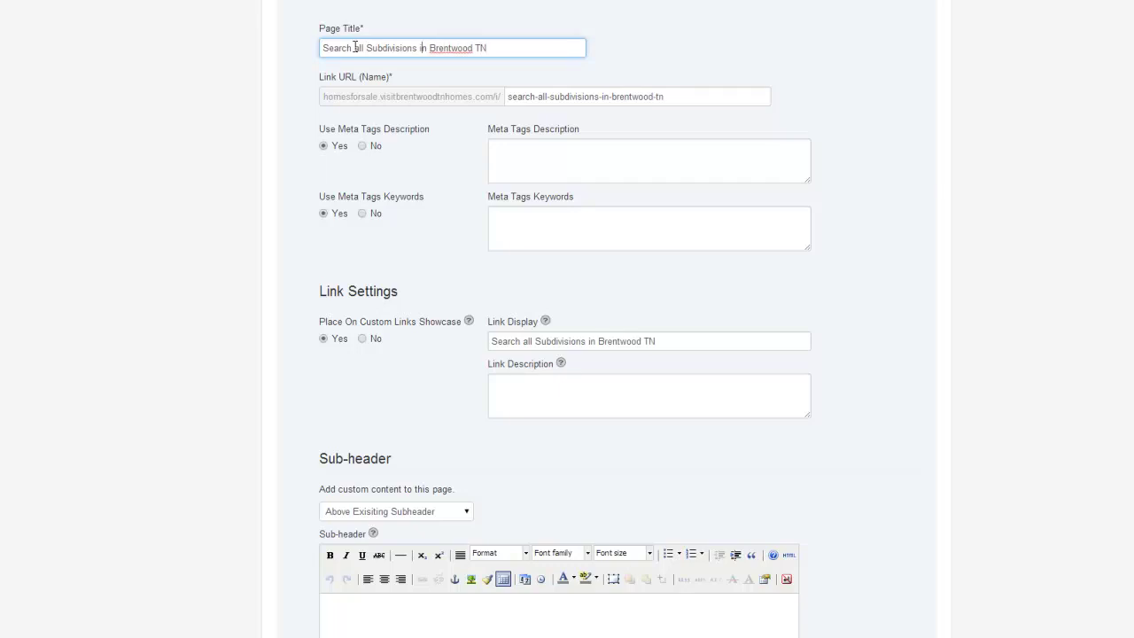
pyautogui.write('Homes f')
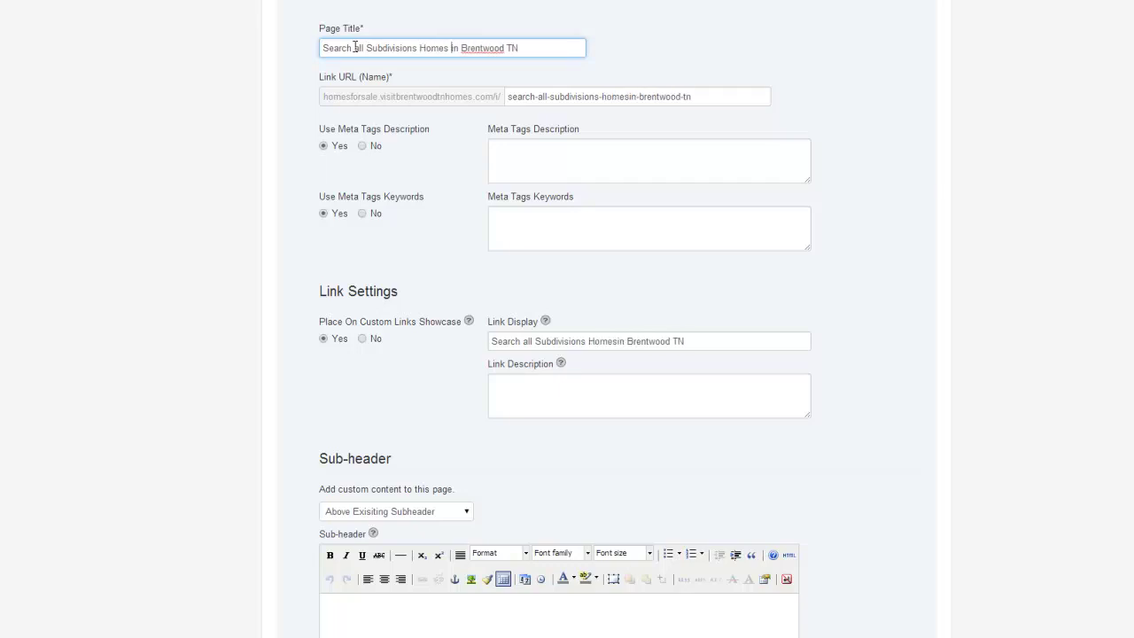
pyautogui.write('or Sale')
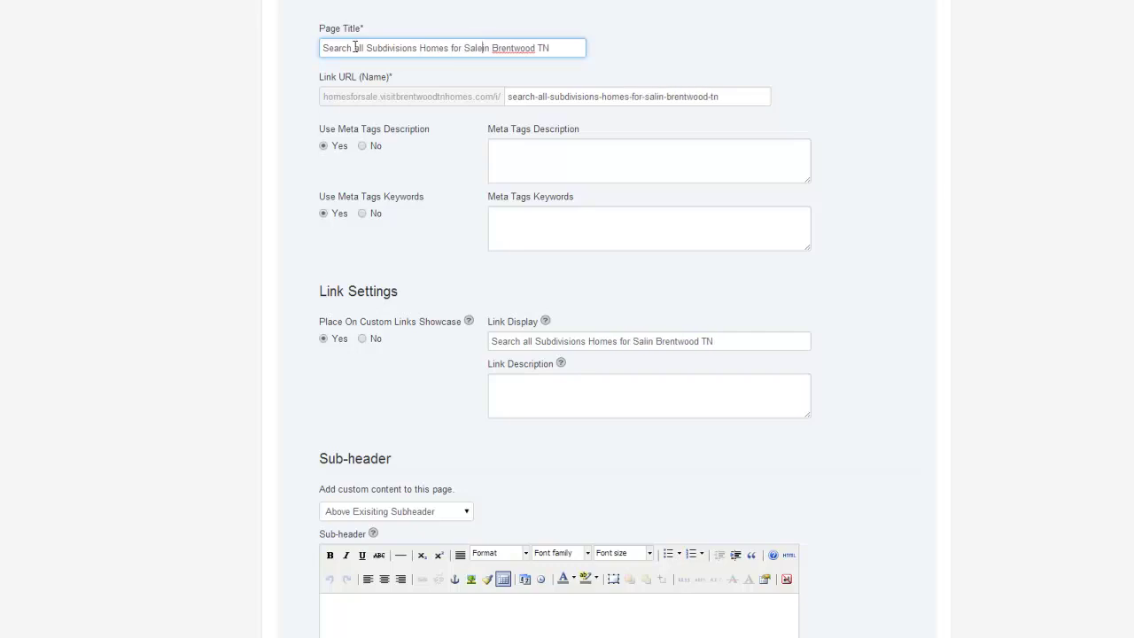
# - Reword the page title to "Homes for Sale in Brentwood TN Subdivisions"
pyautogui.press('BackSpace')
pyautogui.click(354, 47)
pyautogui.press('BackSpace')
pyautogui.press('BackSpace')
pyautogui.press('BackSpace')
pyautogui.press('BackSpace')
pyautogui.press('BackSpace')
pyautogui.press('BackSpace')
pyautogui.press('BackSpace')
pyautogui.press('Delete')
pyautogui.press('Delete')
pyautogui.press('Delete')
pyautogui.press('Delete')
pyautogui.press('Delete')
pyautogui.press('Delete')
pyautogui.press('Delete')
pyautogui.press('Delete')
pyautogui.press('Delete')
pyautogui.press('Delete')
pyautogui.press('Delete')
pyautogui.press('Delete')
pyautogui.press('Delete')
pyautogui.press('Delete')
pyautogui.press('Delete')
pyautogui.press('Delete')
pyautogui.press('Delete')
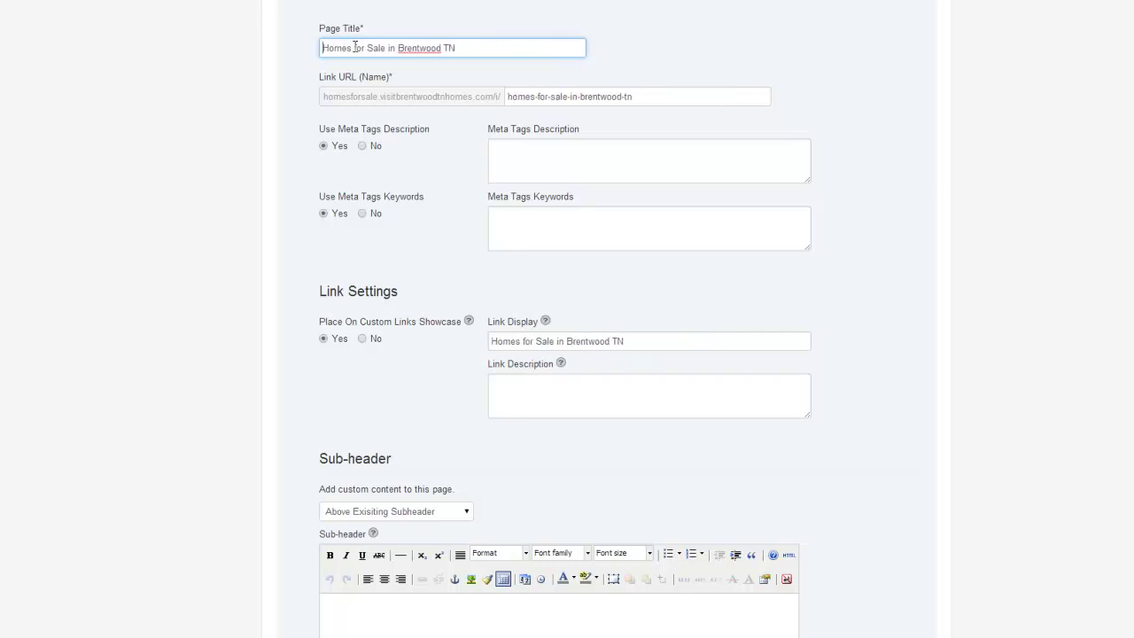
pyautogui.write('Subdivisions')
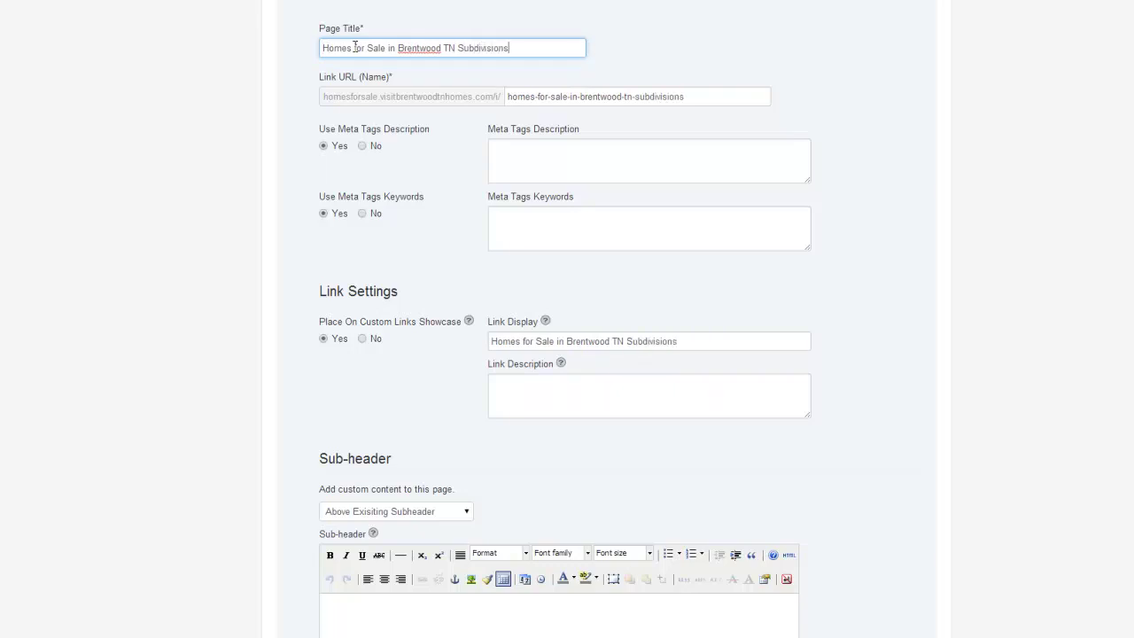
# - Copy the page title into the Meta Tags Description and Meta Tags Keywords fields
pyautogui.hotkey('ctrl', 'a')
pyautogui.hotkey('ctrl', 'c')
pyautogui.click(512, 178)
pyautogui.hotkey('ctrl', 'v')
pyautogui.click(549, 226)
pyautogui.hotkey('ctrl', 'v')
# - Add the title as a centred Heading 1 sub-header and save the link, returning to link management
pyautogui.scroll(-2, 823, 268)
pyautogui.click(526, 430)
pyautogui.hotkey('ctrl', 'v')
pyautogui.moveTo(503, 416); pyautogui.dragTo(210, 413)
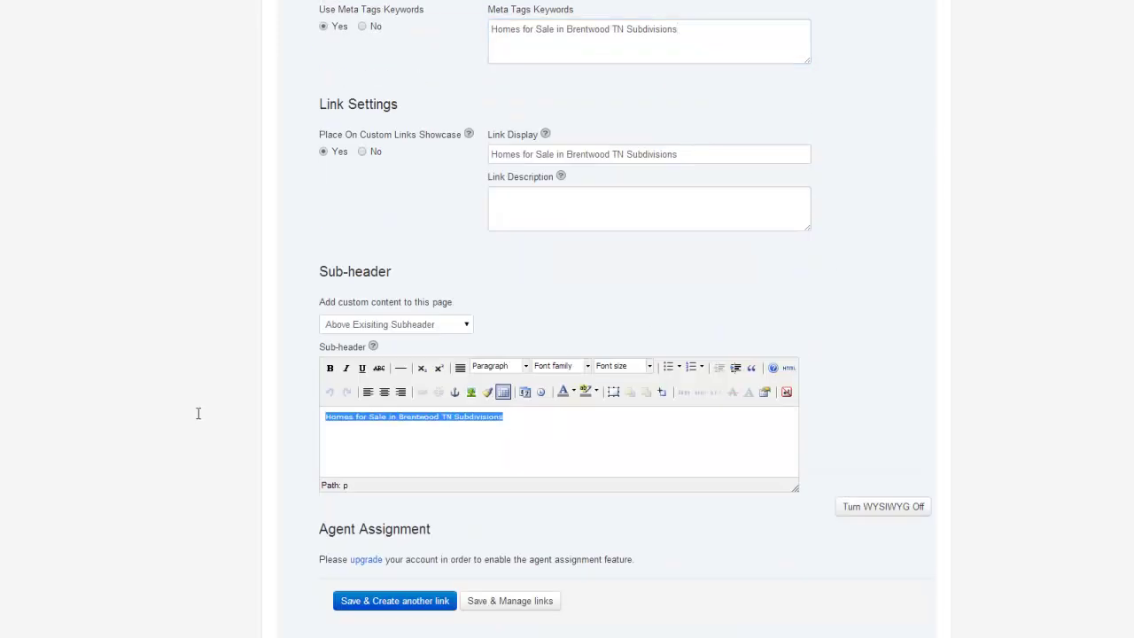
pyautogui.click(384, 392)
pyautogui.click(525, 366)
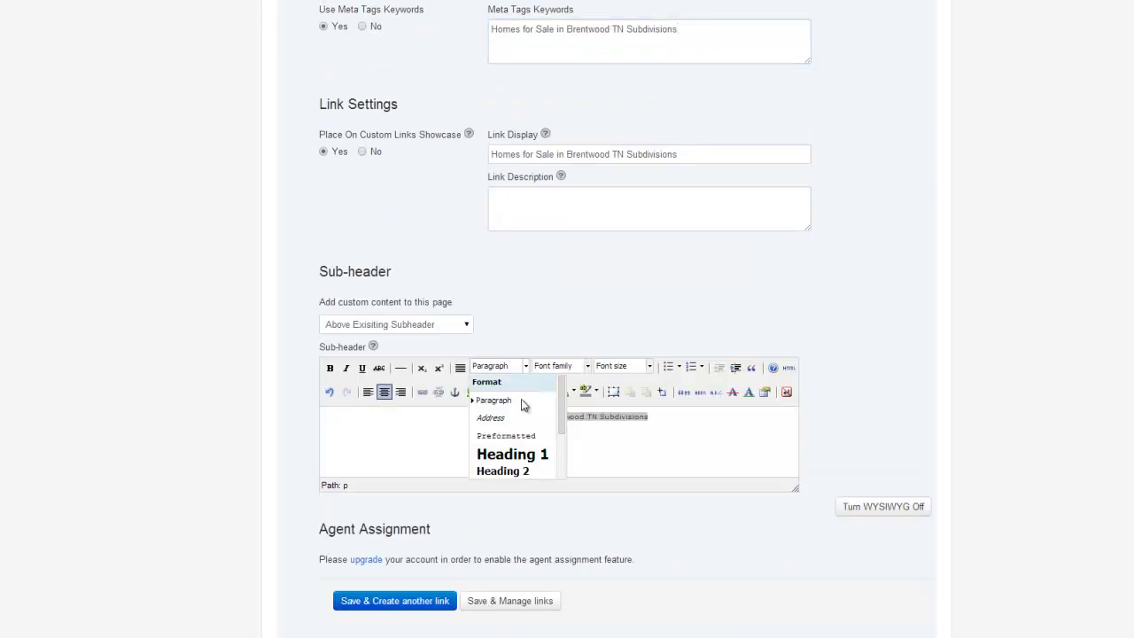
pyautogui.click(521, 453)
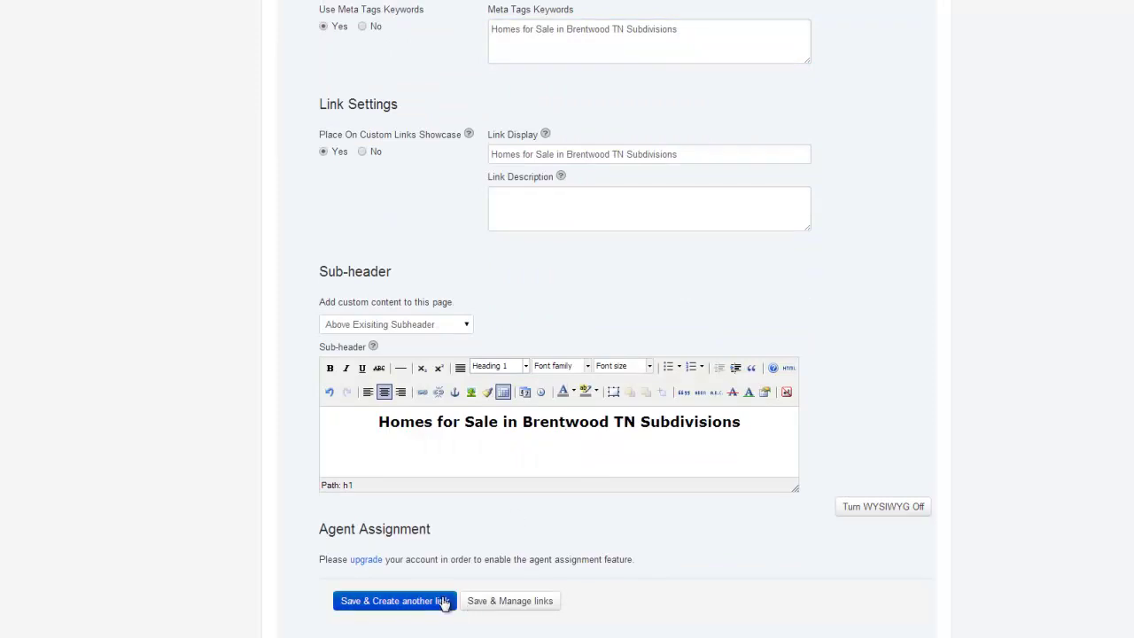
pyautogui.click(487, 602)
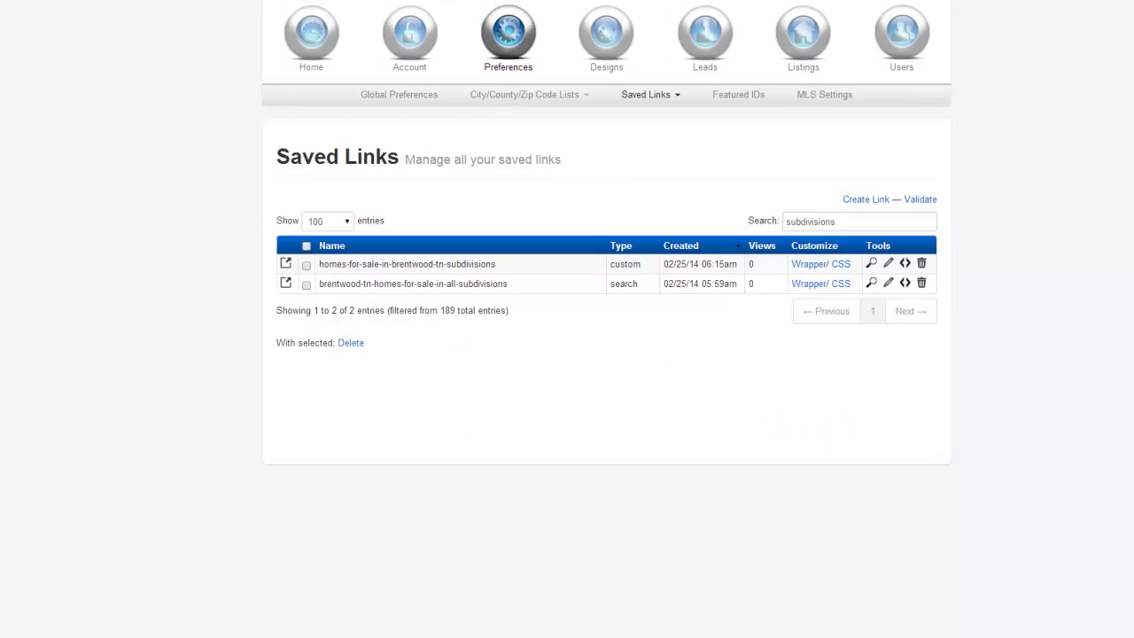
# - Switch to Word and remove the duplicate & between the Annandale and ARDEN+WOODS entries
pyautogui.hotkey('alt', 'Tab')
pyautogui.click(676, 119)
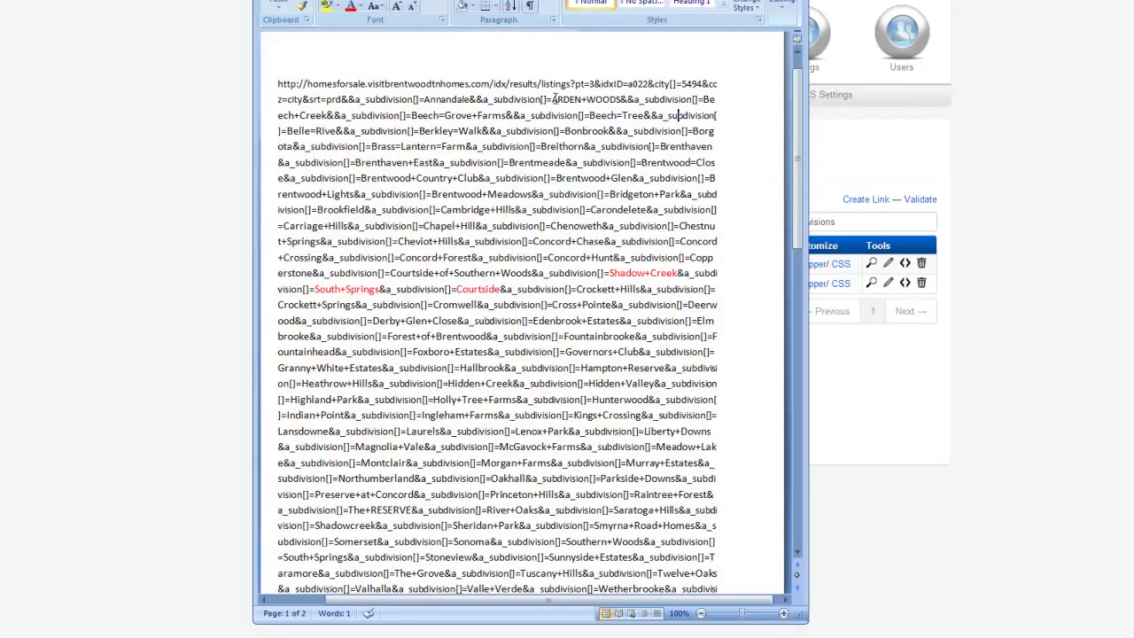
pyautogui.click(479, 99)
pyautogui.press('BackSpace')
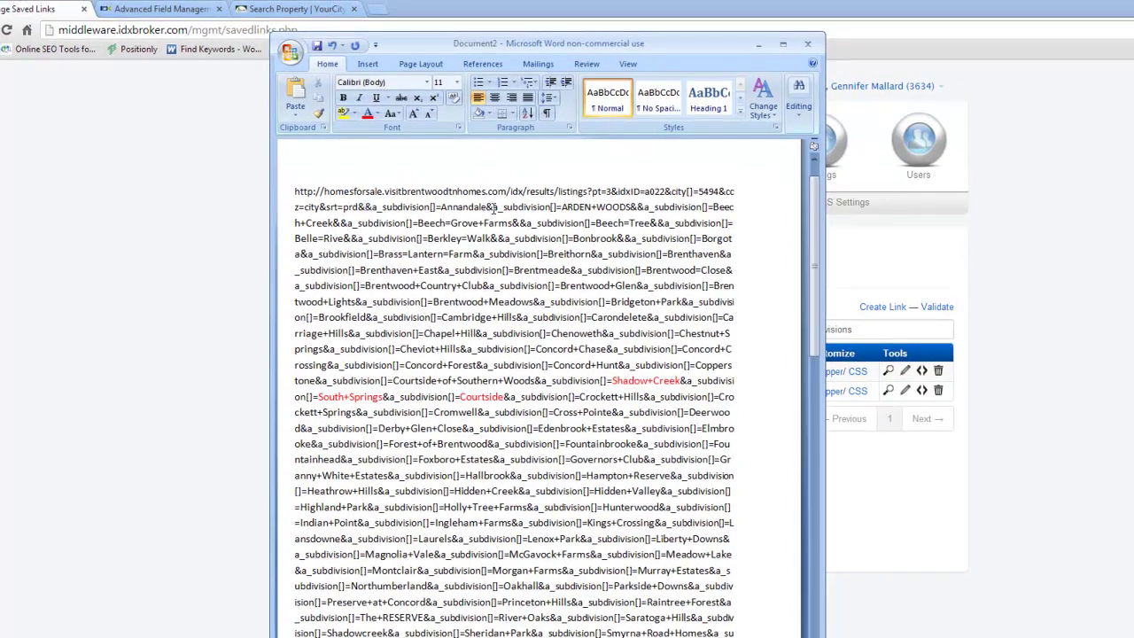
# - Replace the start of the Word URL through ARDEN+WOODS with the browser's search results URL, followed by a single &
pyautogui.click(296, 9)
pyautogui.click(499, 31)
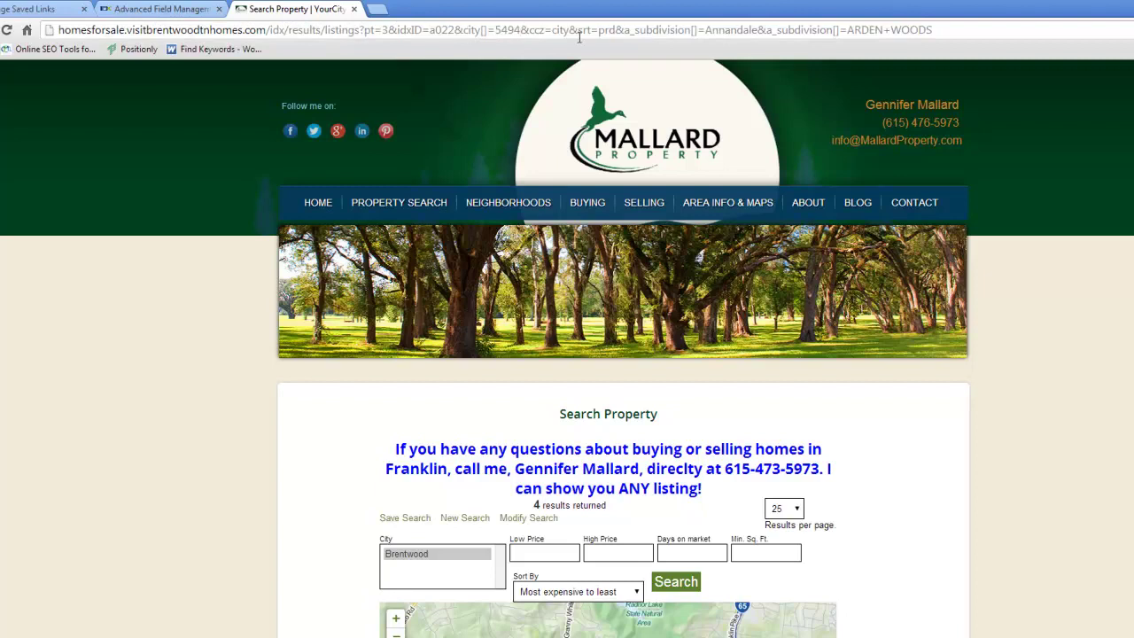
pyautogui.moveTo(941, 31); pyautogui.dragTo(54, 12)
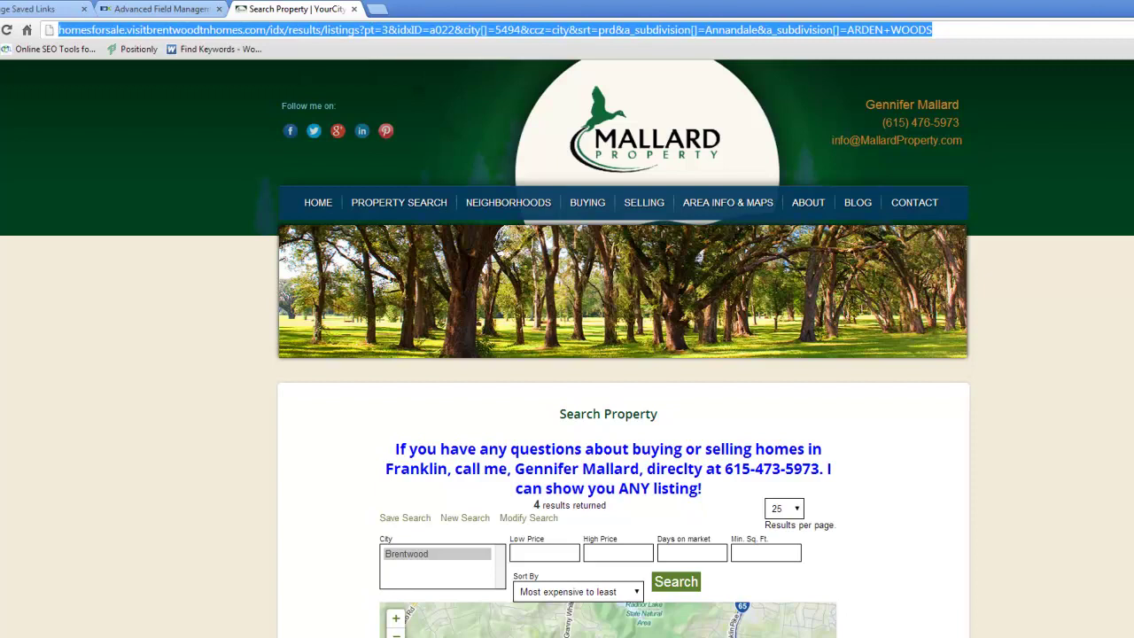
pyautogui.hotkey('alt', 'Tab')
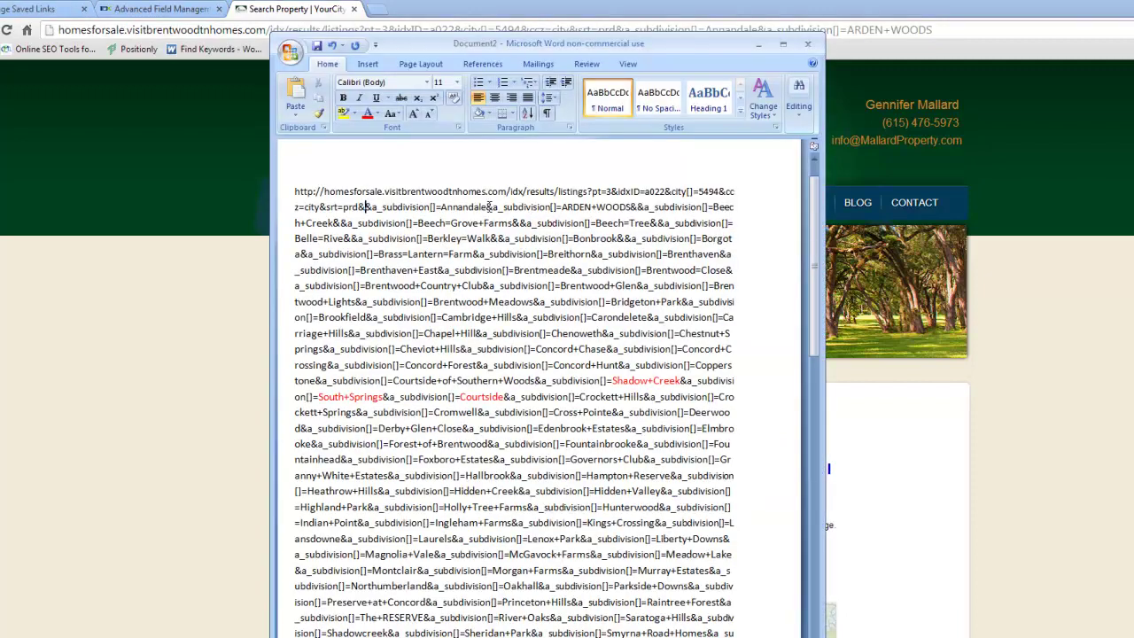
pyautogui.moveTo(644, 208); pyautogui.dragTo(510, 202)
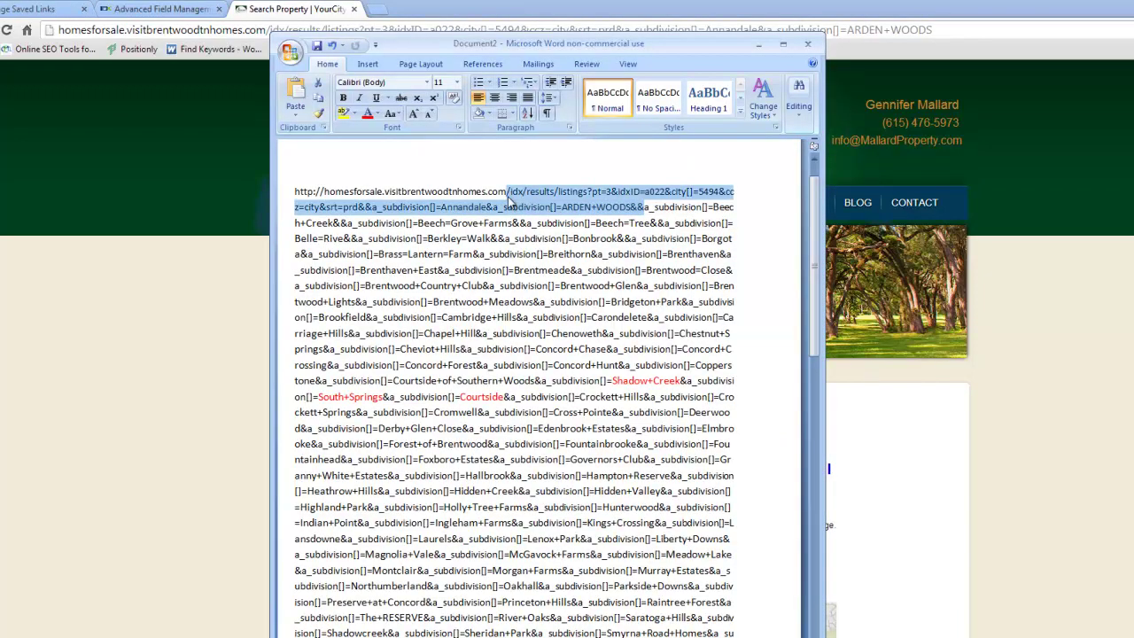
pyautogui.hotkey('shift', 'Home')
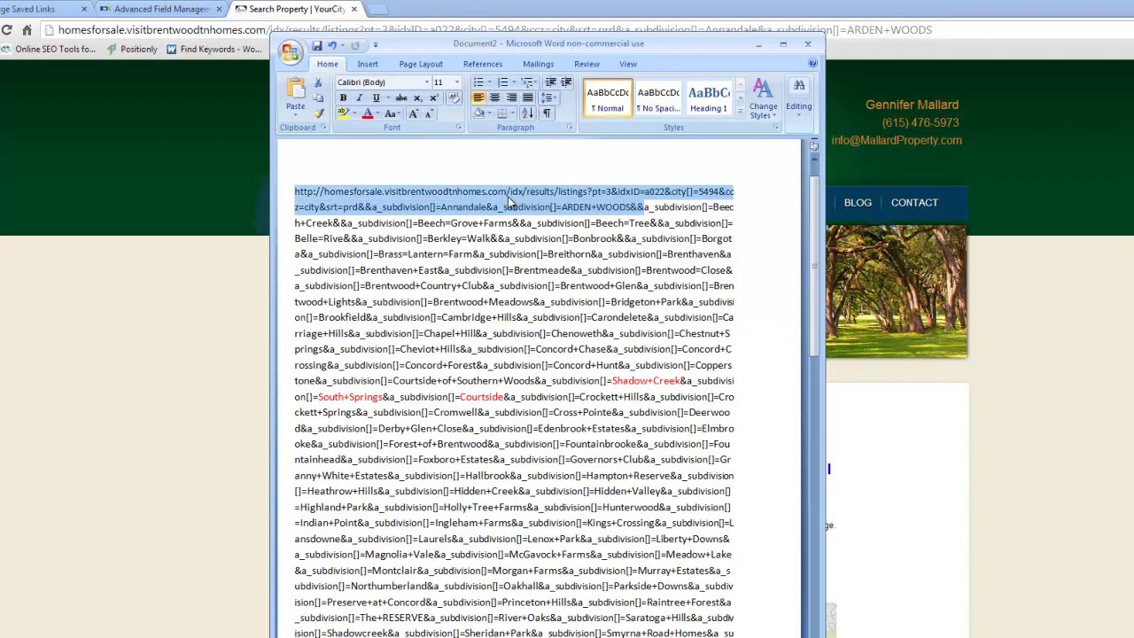
pyautogui.hotkey('ctrl', 'v')
pyautogui.write('&')
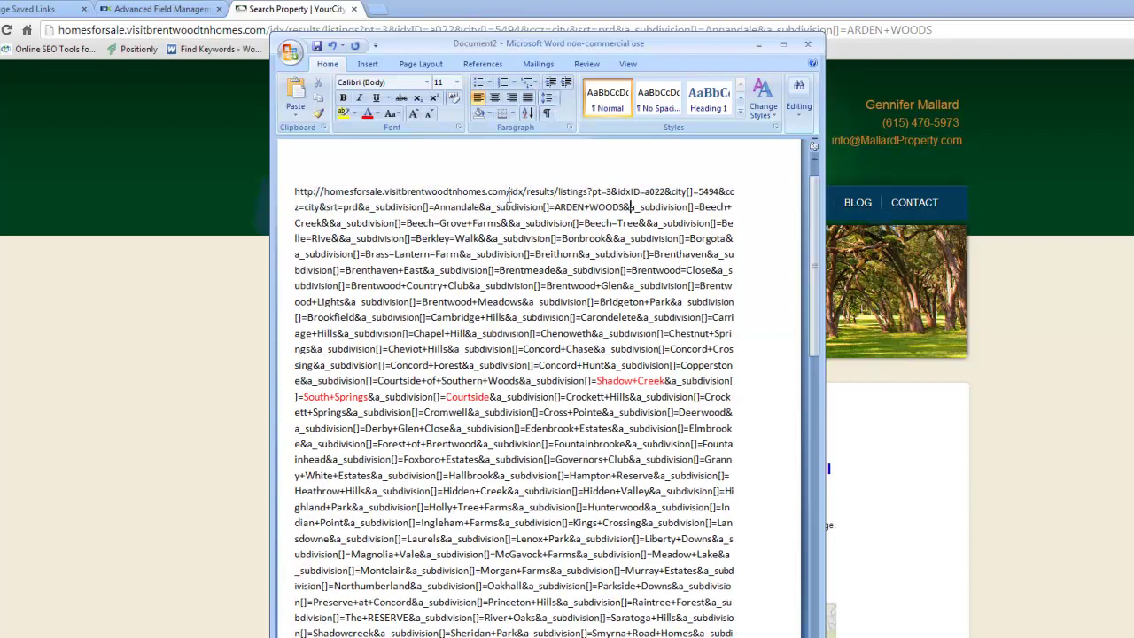
# - Replace the search criteria of the homes-for-sale-in-brentwood-tn-subdivisions saved link with the corrected URL from Word and update the link
pyautogui.hotkey('ctrl', 'a')
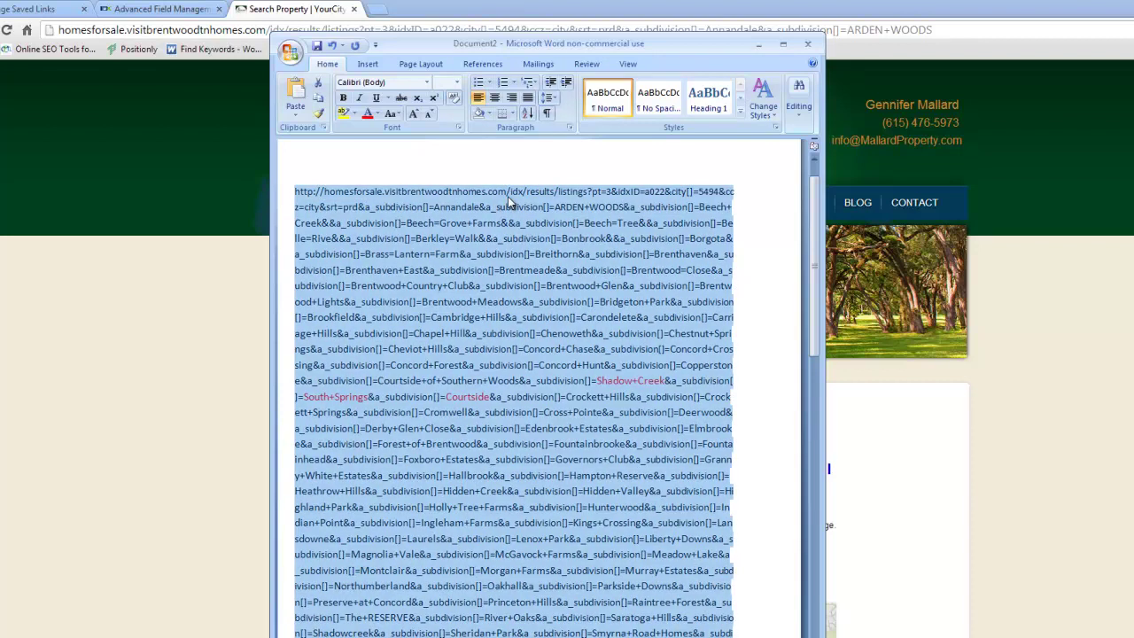
pyautogui.click(22, 10)
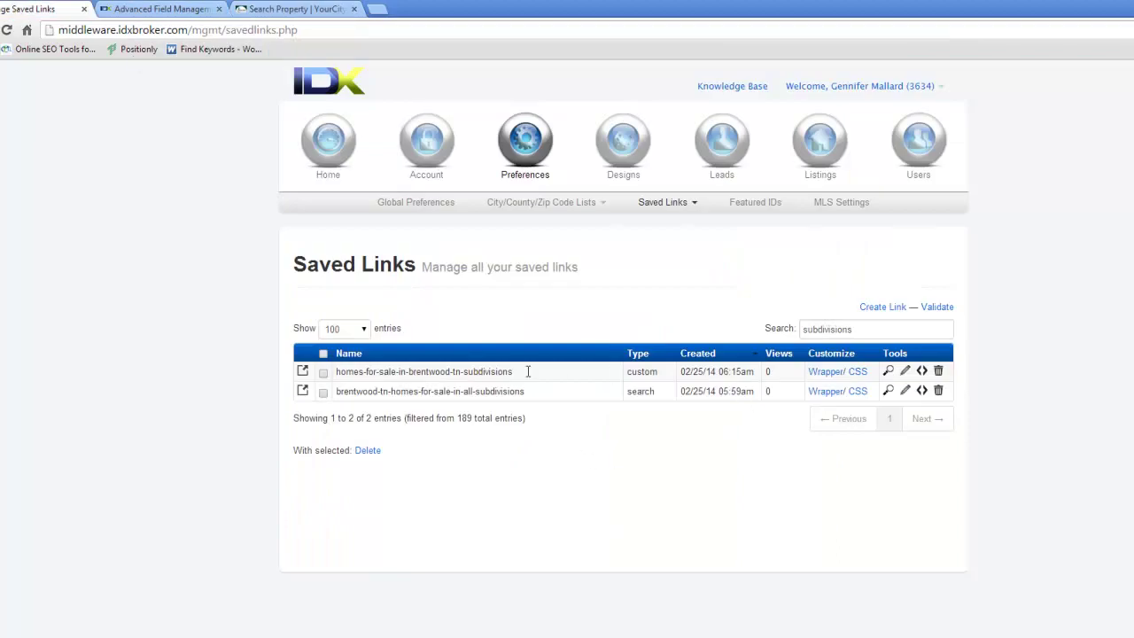
pyautogui.click(905, 371)
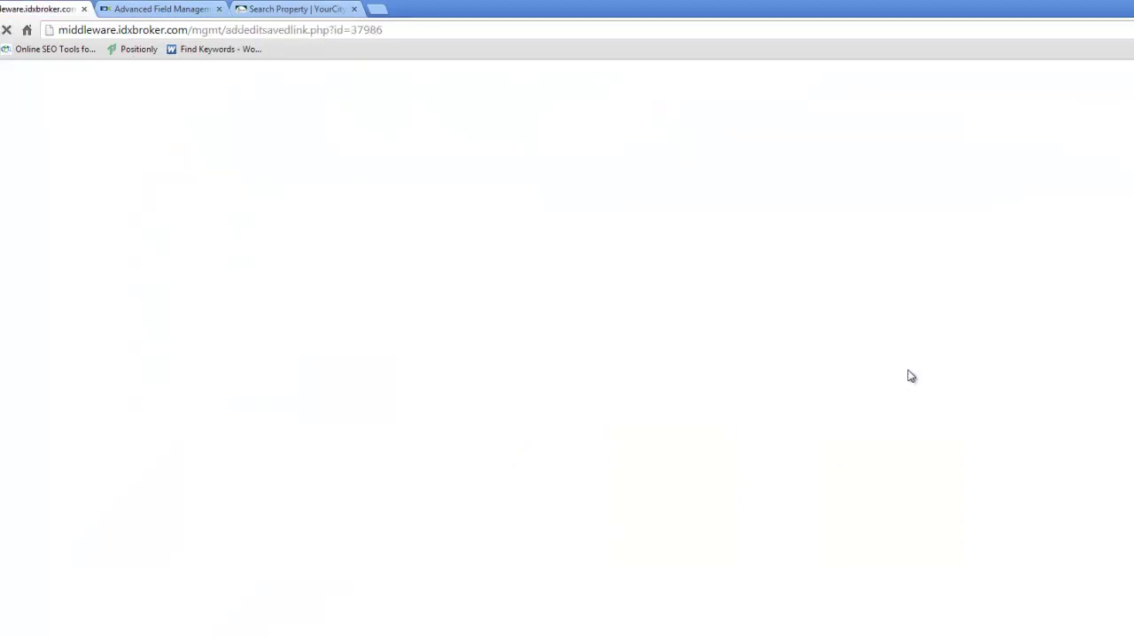
pyautogui.click(696, 393)
pyautogui.hotkey('ctrl', 'a')
pyautogui.press('Delete')
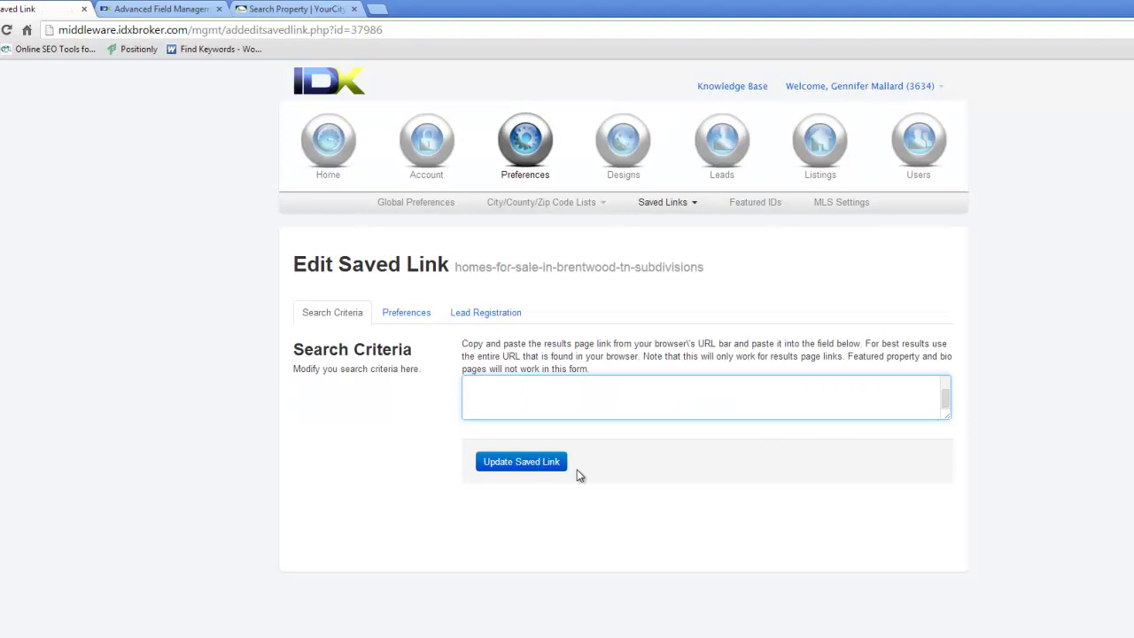
pyautogui.hotkey('ctrl', 'v')
pyautogui.click(520, 462)
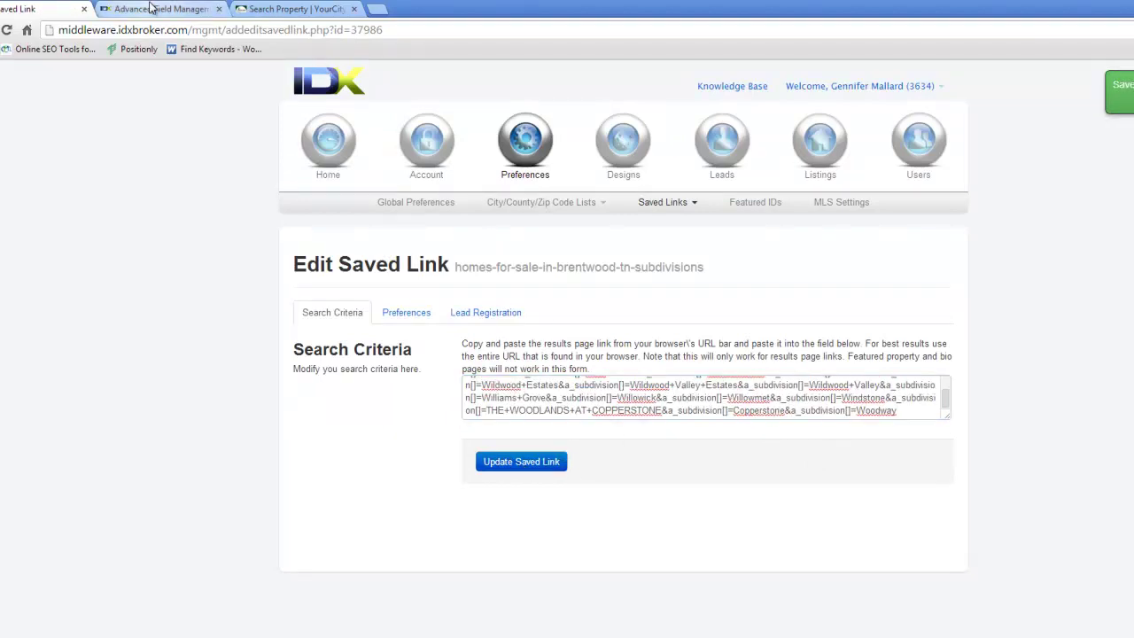
# - Start a new Advanced Search saved link, selecting the Annandale subdivision, and leave it unsaved for the saved links management page
pyautogui.click(693, 211)
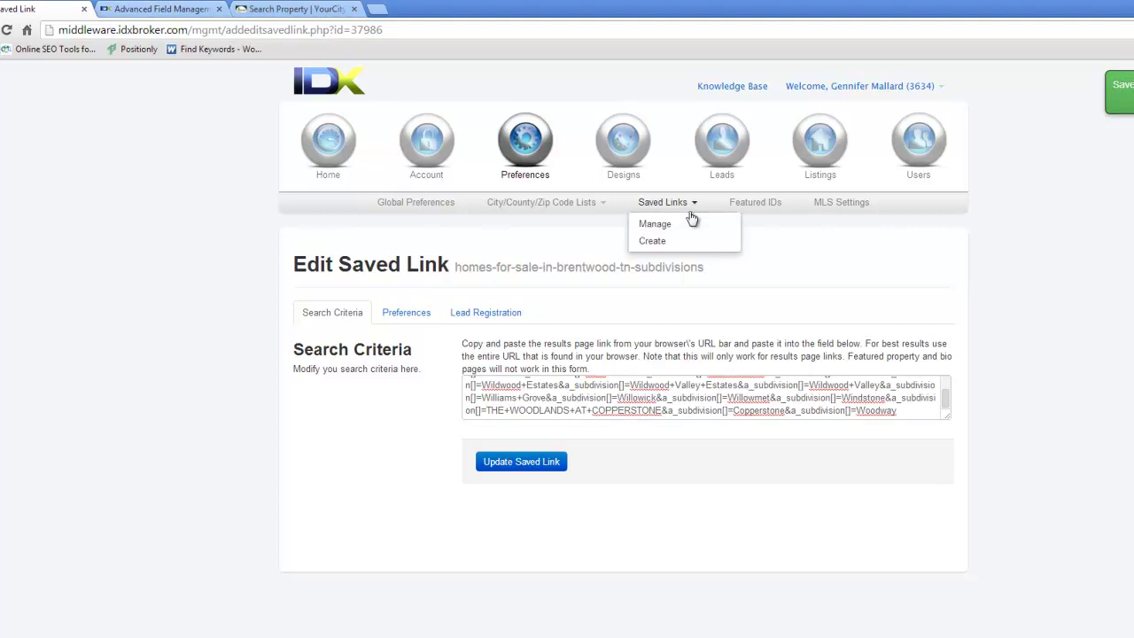
pyautogui.click(674, 242)
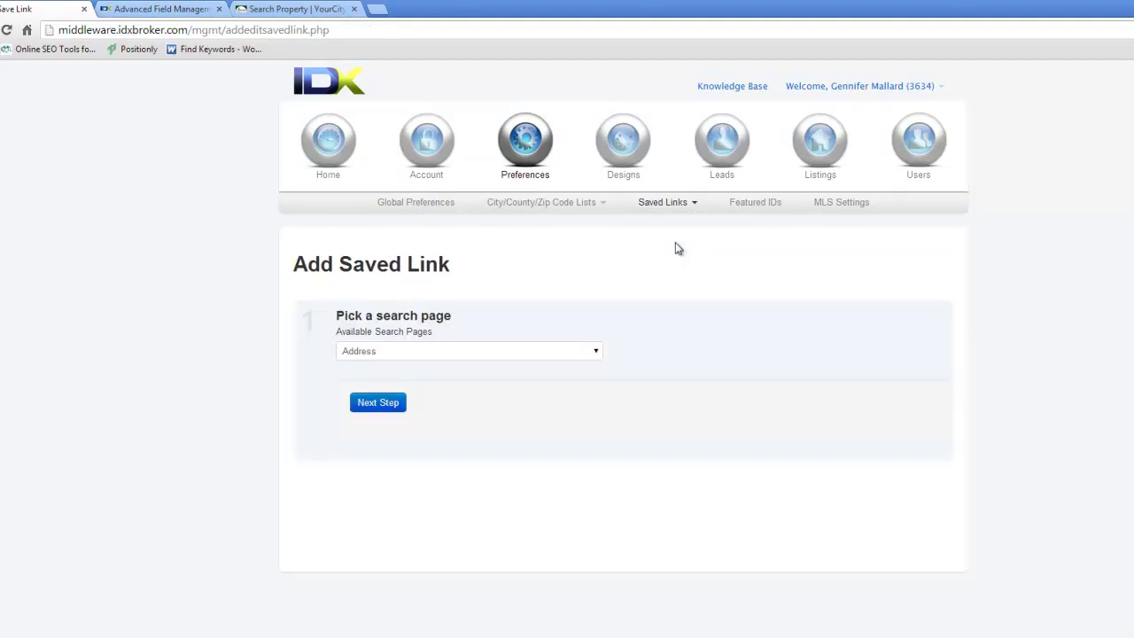
pyautogui.click(371, 354)
pyautogui.click(372, 393)
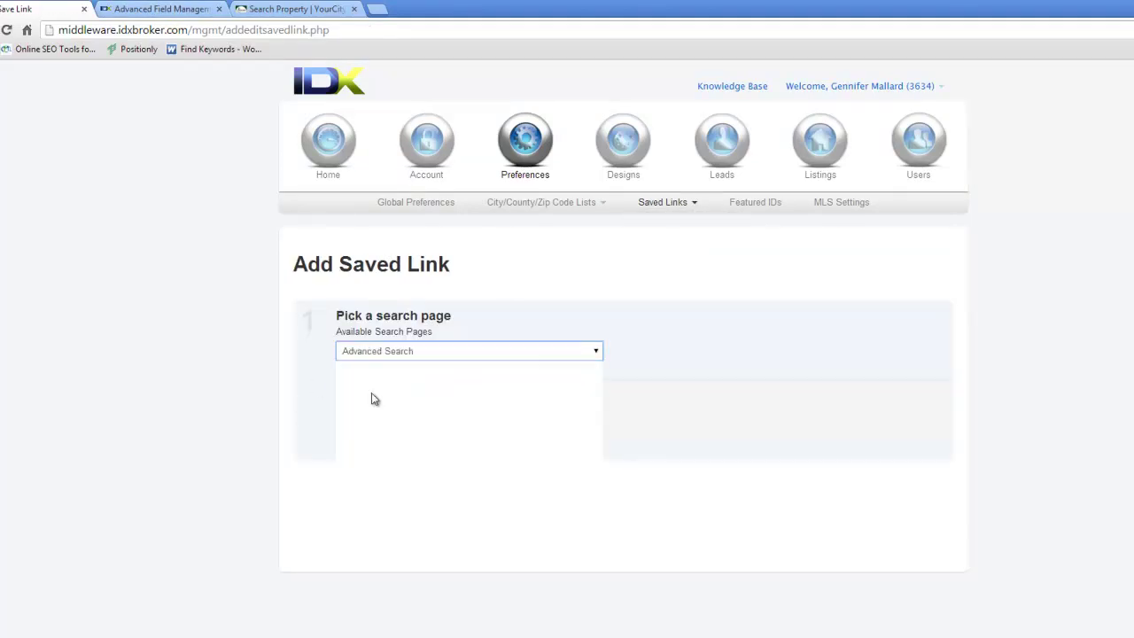
pyautogui.click(410, 594)
pyautogui.scroll(-6, 410, 597)
pyautogui.scroll(-5, 294, 584)
pyautogui.click(354, 495)
pyautogui.write('ann')
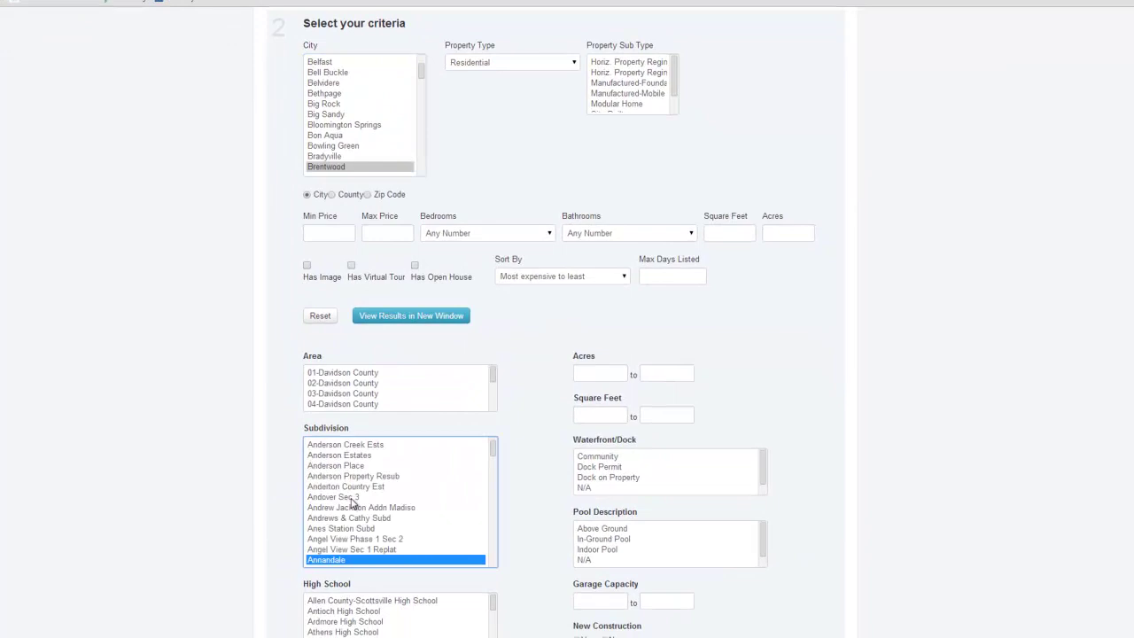
pyautogui.scroll(3, 643, 165)
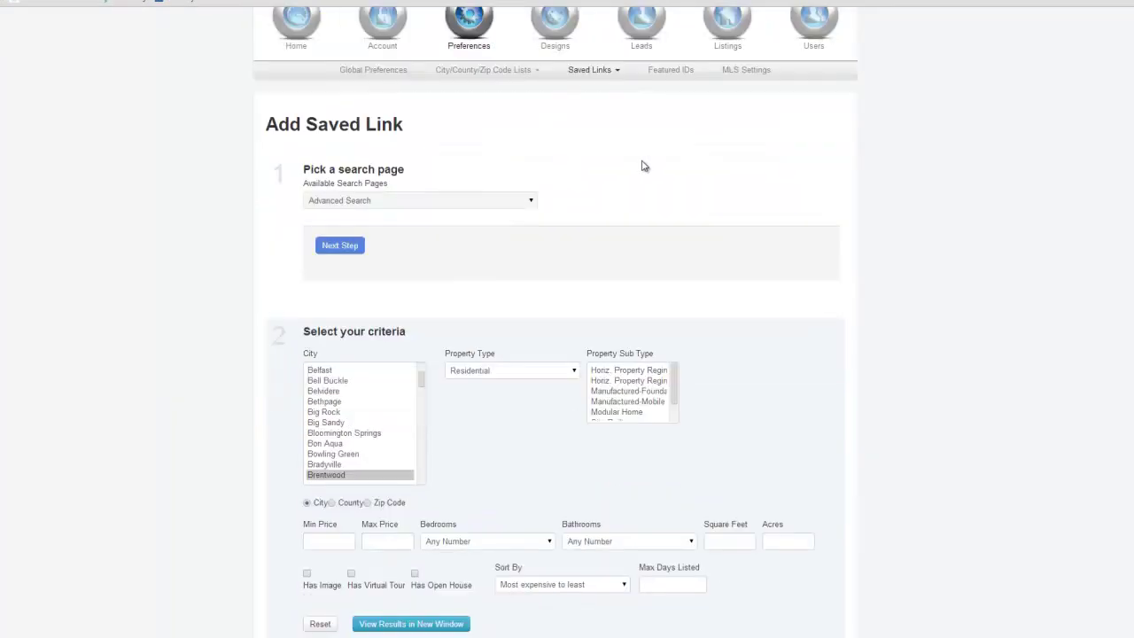
pyautogui.scroll(1, 643, 166)
pyautogui.click(607, 133)
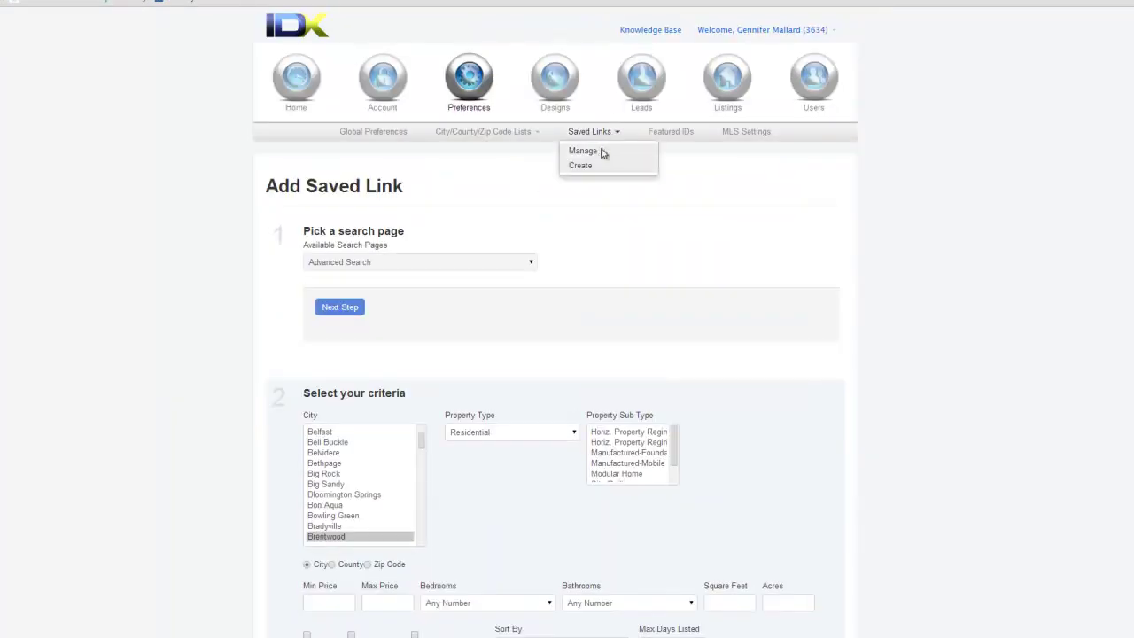
pyautogui.click(584, 152)
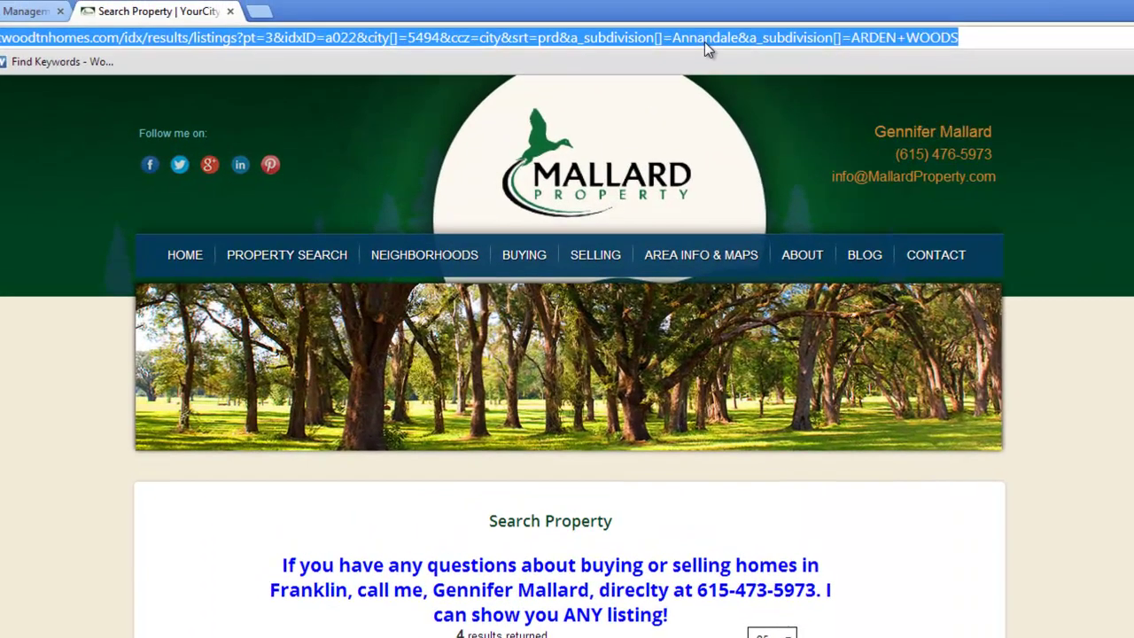
# - Trim the search results URL in the browser so it ends at a_subdivision[]= and select all of it for copying
pyautogui.click(683, 39)
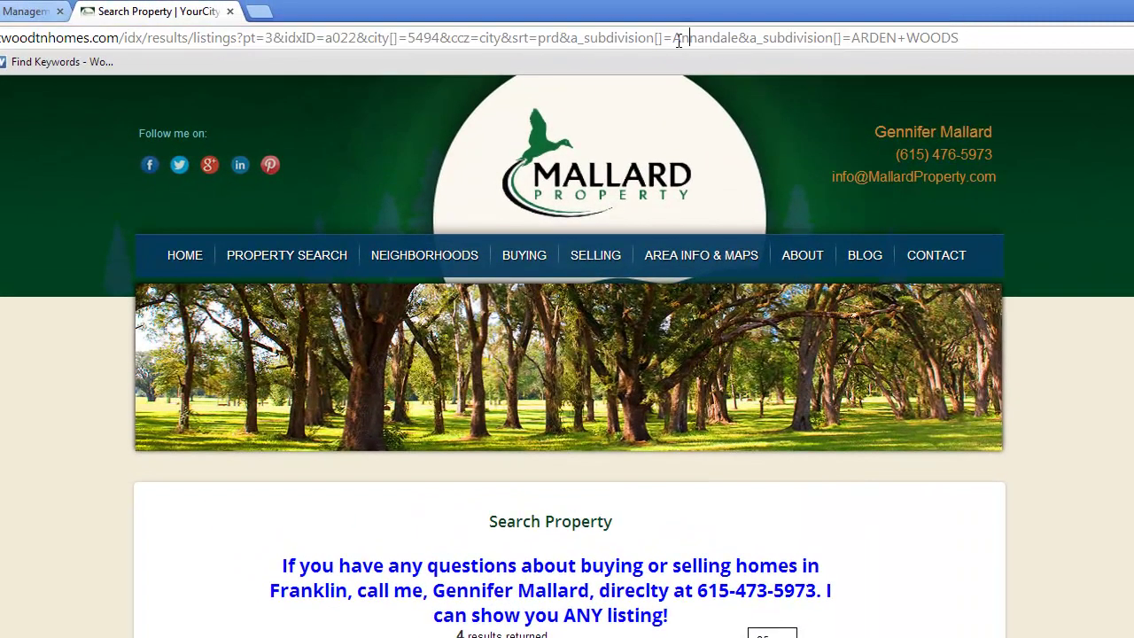
pyautogui.moveTo(675, 40); pyautogui.dragTo(1032, 28)
pyautogui.press('Delete')
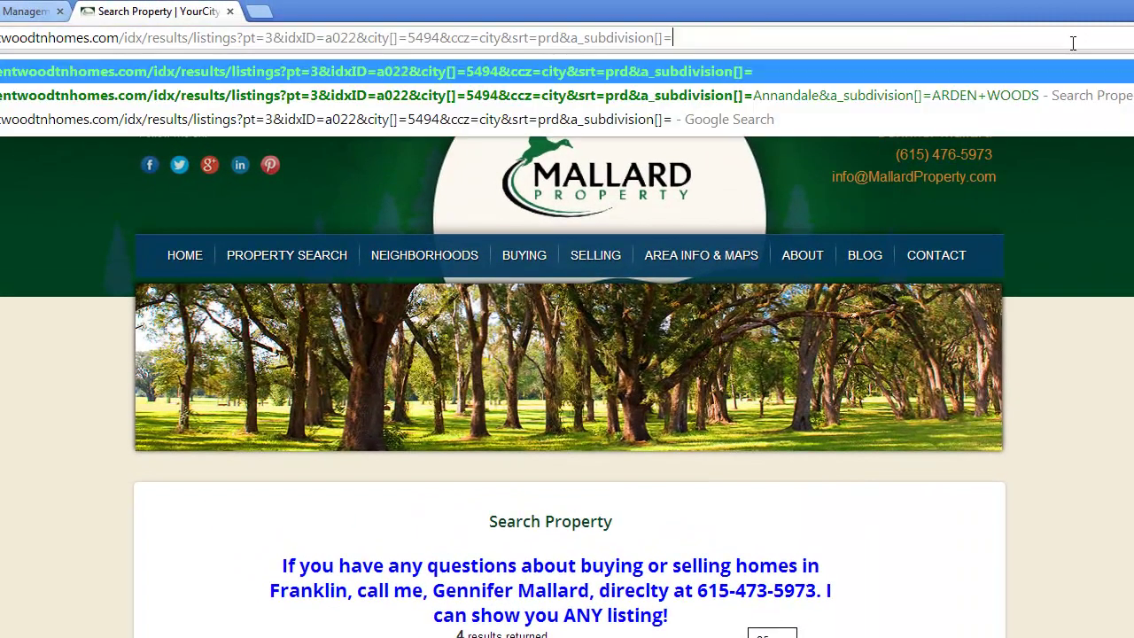
pyautogui.hotkey('ctrl', 'a')
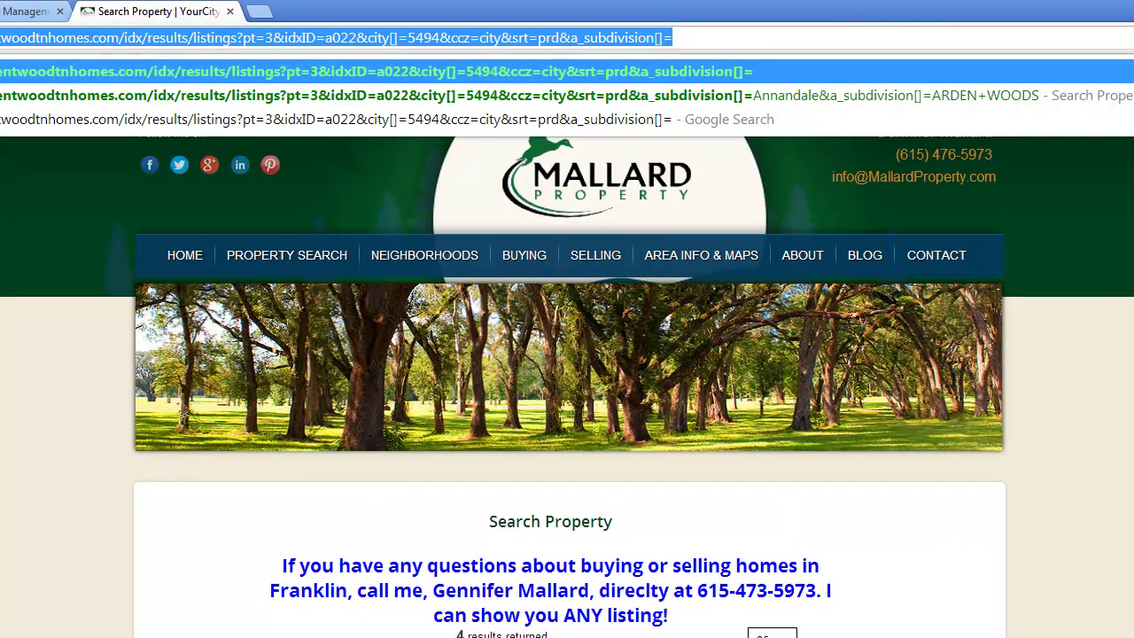
# - Insert the trimmed URL ending in a_subdivision[]= at the top of the Word document, separated from the full URL below
pyautogui.hotkey('alt', 'Tab')
pyautogui.hotkey('ctrl', 'Home')
pyautogui.press('Return')
pyautogui.press('Return')
pyautogui.press('Up')
pyautogui.write('http://homesforsale.visitbrentwoodtnhomes.com/idx/results/listings?pt=3&idxID=a022&city[]=5494&ccz=city&srt=prd&a_subdivision[]=')
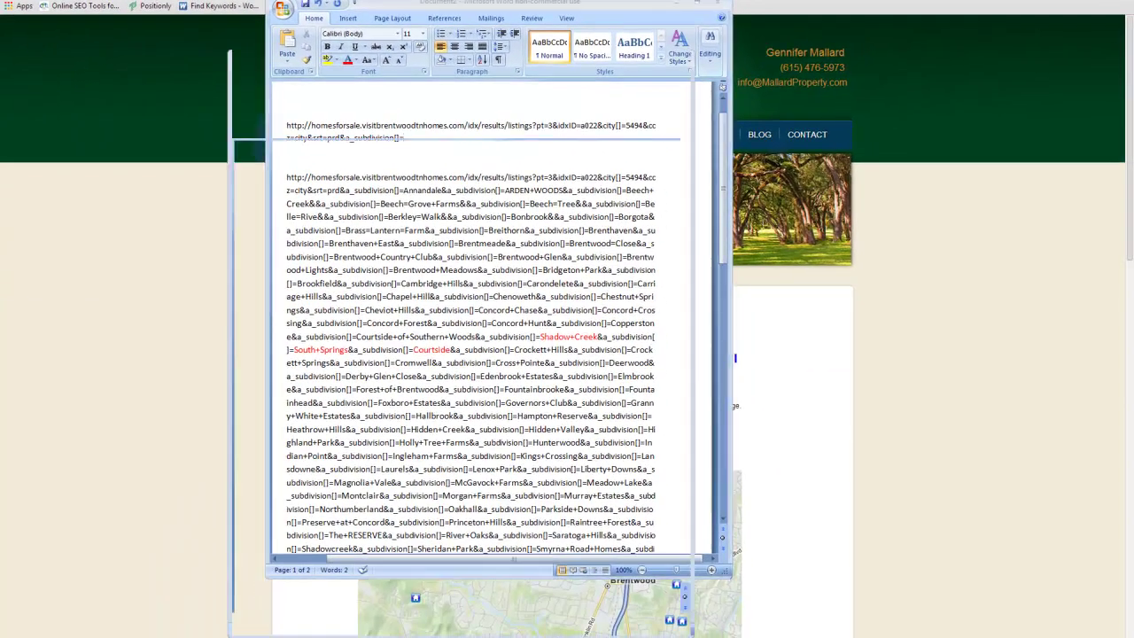
# - Copy Williams Grove from the Brentwood Subdivisions List document and append it to the trimmed URL ending in a_subdivision[]=
pyautogui.hotkey('alt', 'Tab')
pyautogui.click(350, 468)
pyautogui.moveTo(328, 446); pyautogui.dragTo(273, 449)
pyautogui.hotkey('ctrl', 'c')
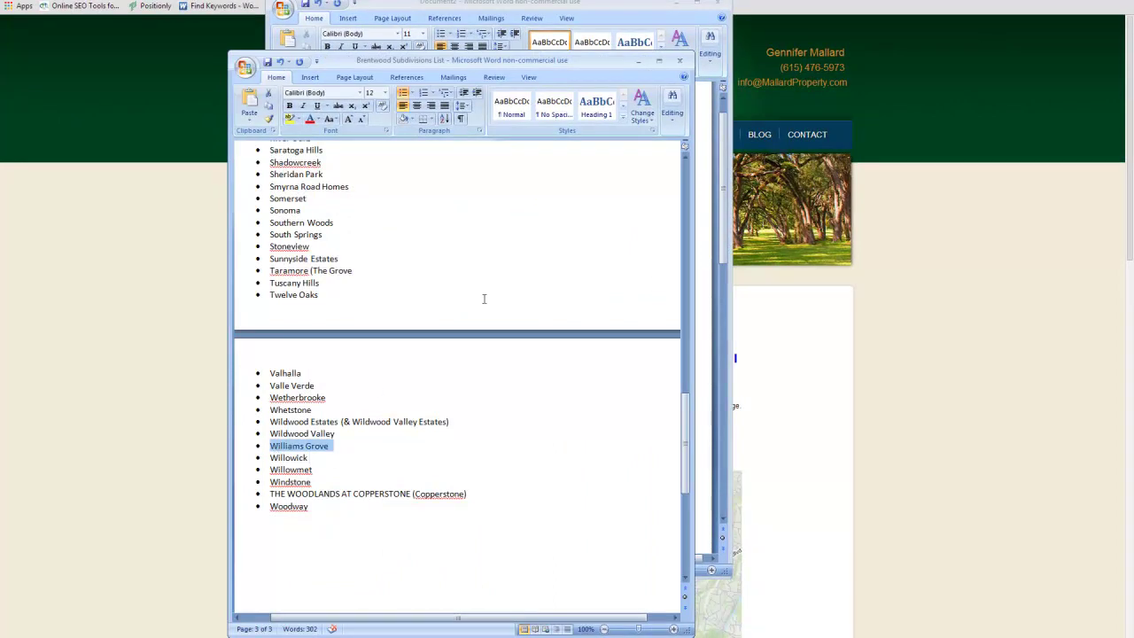
pyautogui.hotkey('alt', 'Tab')
pyautogui.hotkey('ctrl', 'v')
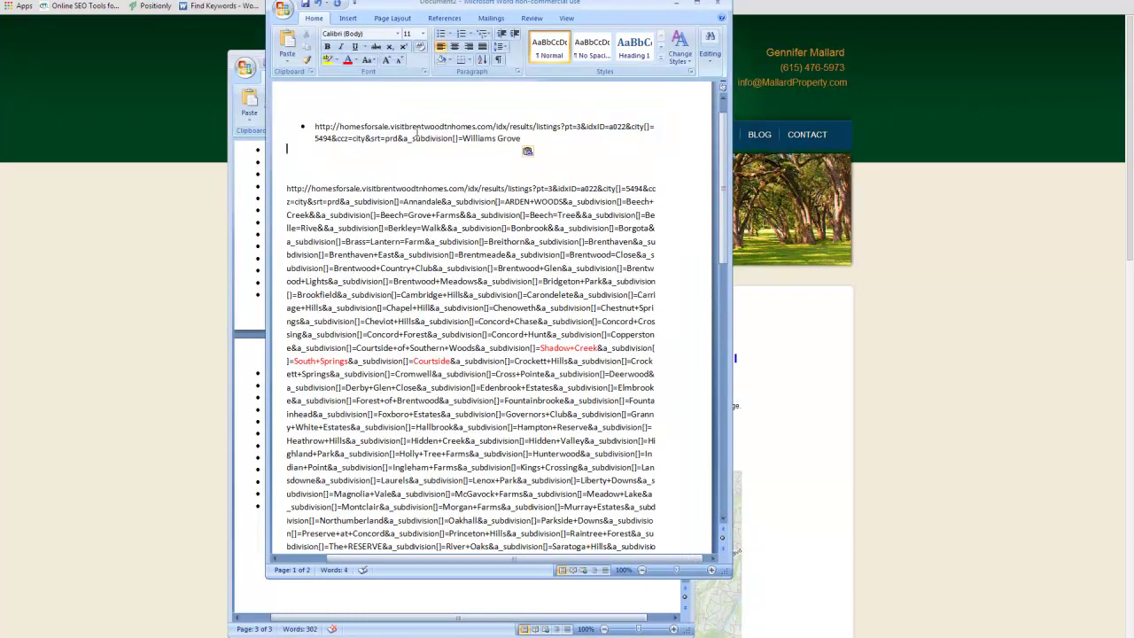
# - Remove the bullet from the short URL, replace the space in Williams Grove with a plus sign, and select the whole URL
pyautogui.click(315, 126)
pyautogui.press('BackSpace')
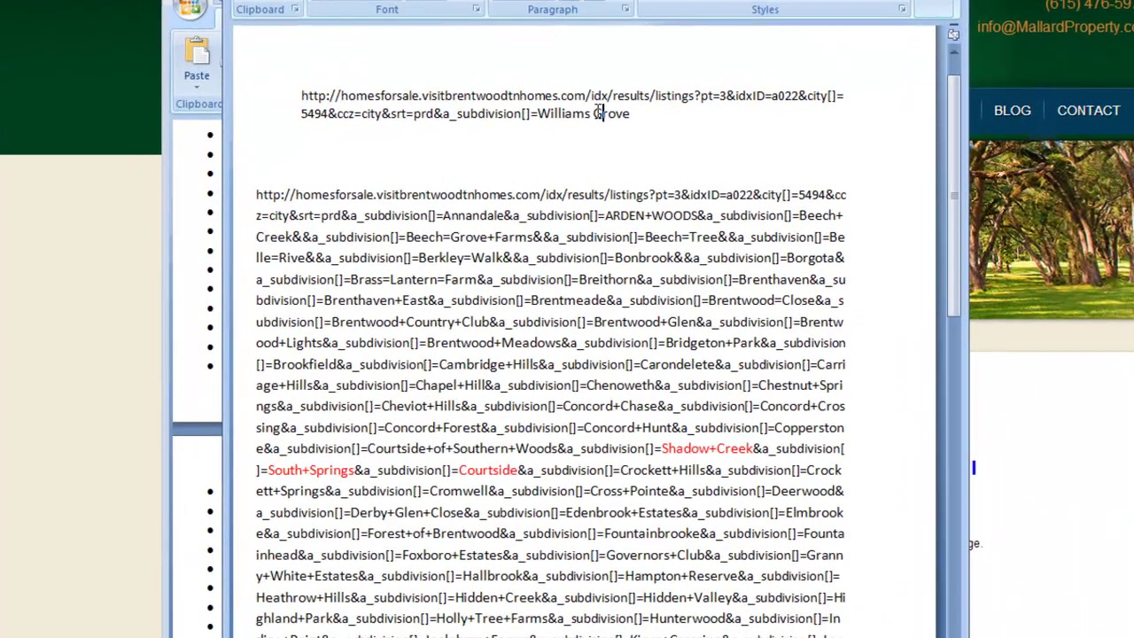
pyautogui.click(593, 114)
pyautogui.press('BackSpace')
pyautogui.write('+')
pyautogui.moveTo(634, 113); pyautogui.dragTo(306, 93)
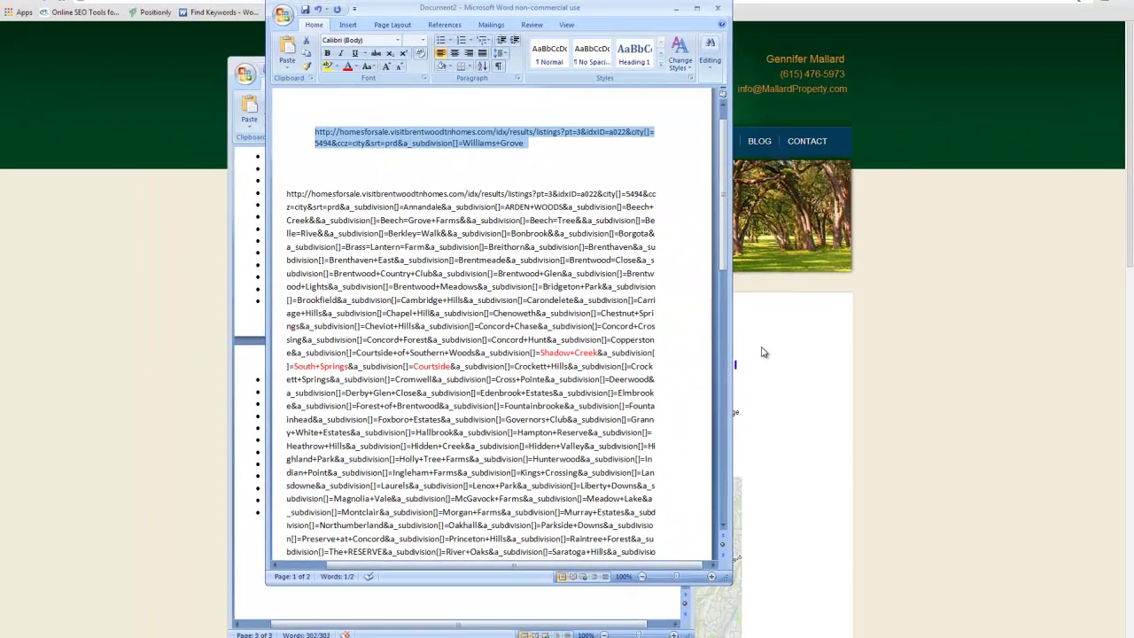
# - Switch to the website's Advanced Search page and examine how subdivisions such as Annandale and Arden Woods are named in the Subdivision list
pyautogui.click(764, 350)
pyautogui.scroll(-4, 769, 347)
pyautogui.scroll(4, 762, 318)
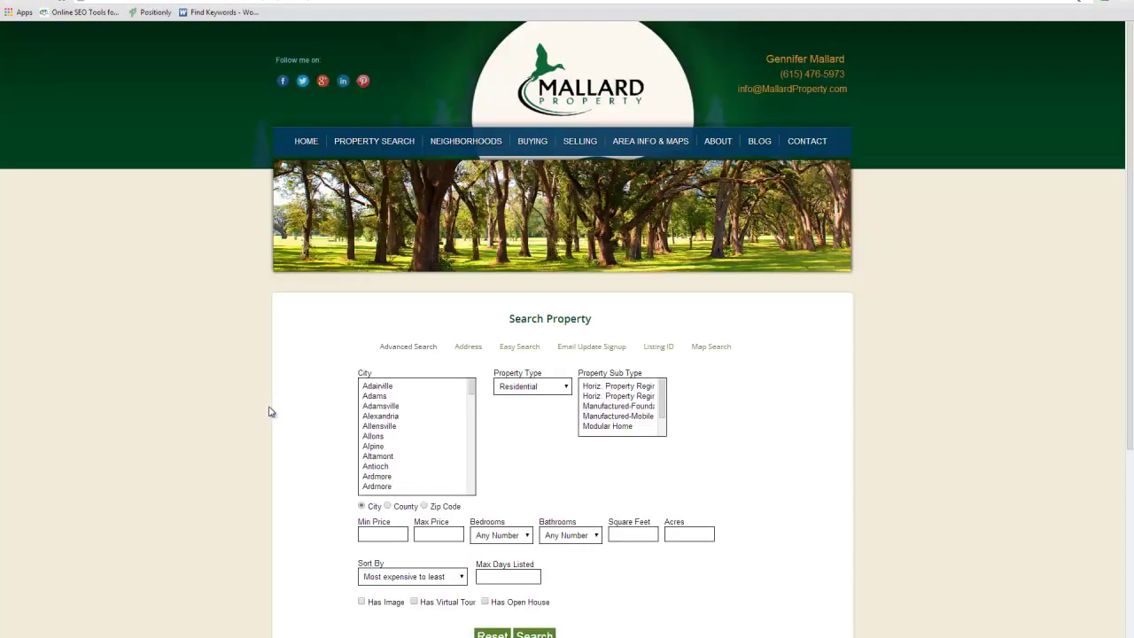
pyautogui.scroll(-5, 271, 410)
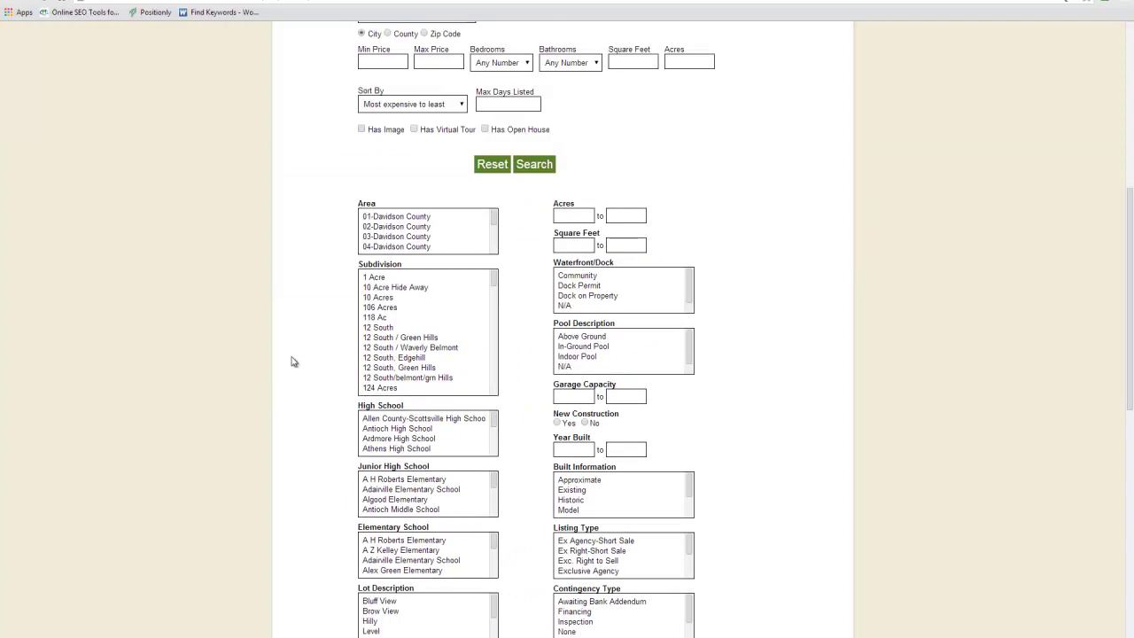
pyautogui.click(423, 348)
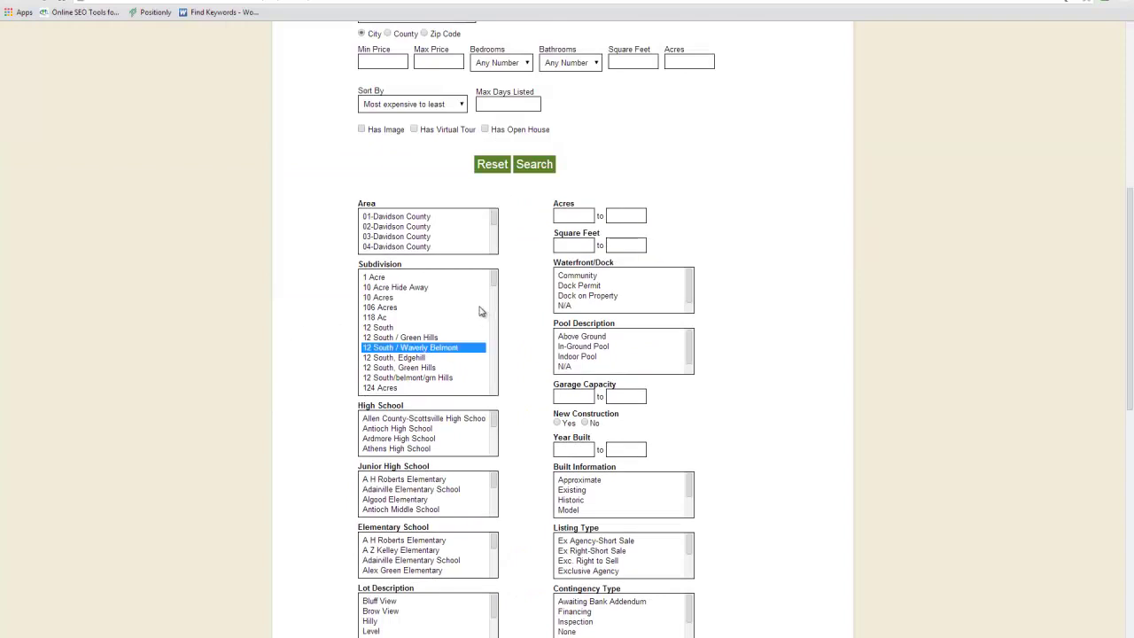
pyautogui.scroll(-5, 468, 316)
pyautogui.scroll(-3, 461, 321)
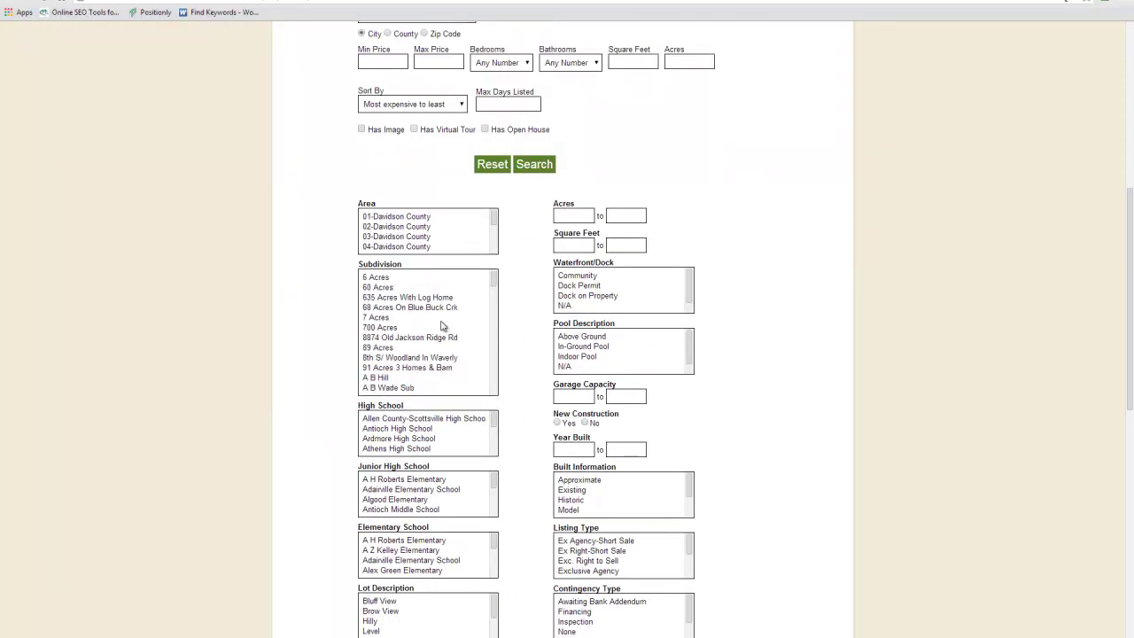
pyautogui.scroll(-5, 442, 325)
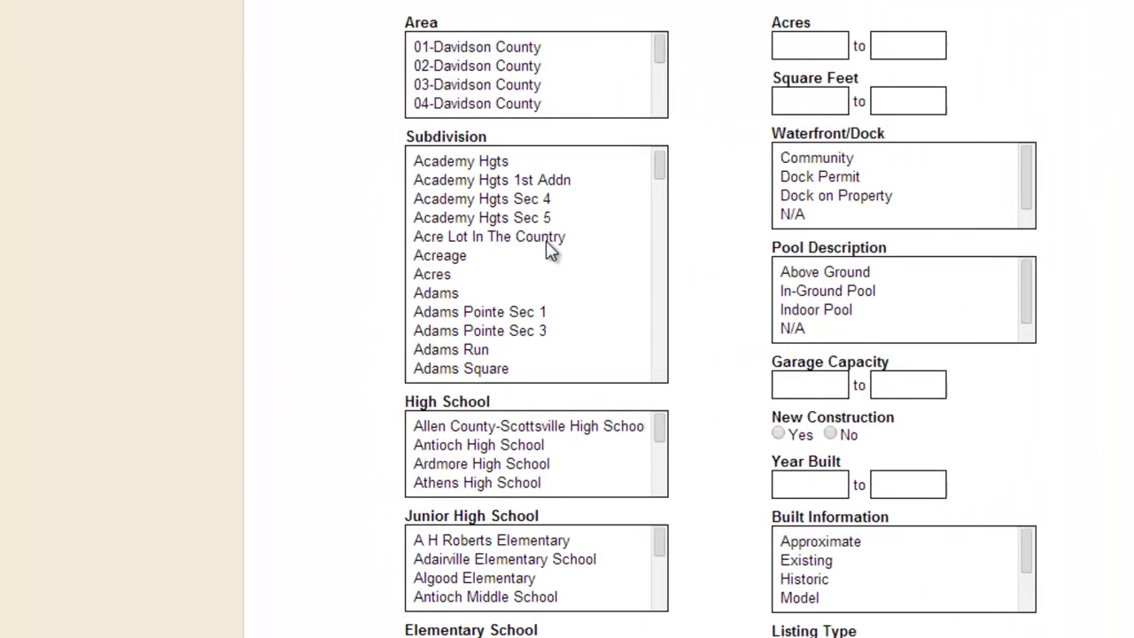
pyautogui.scroll(-6, 549, 249)
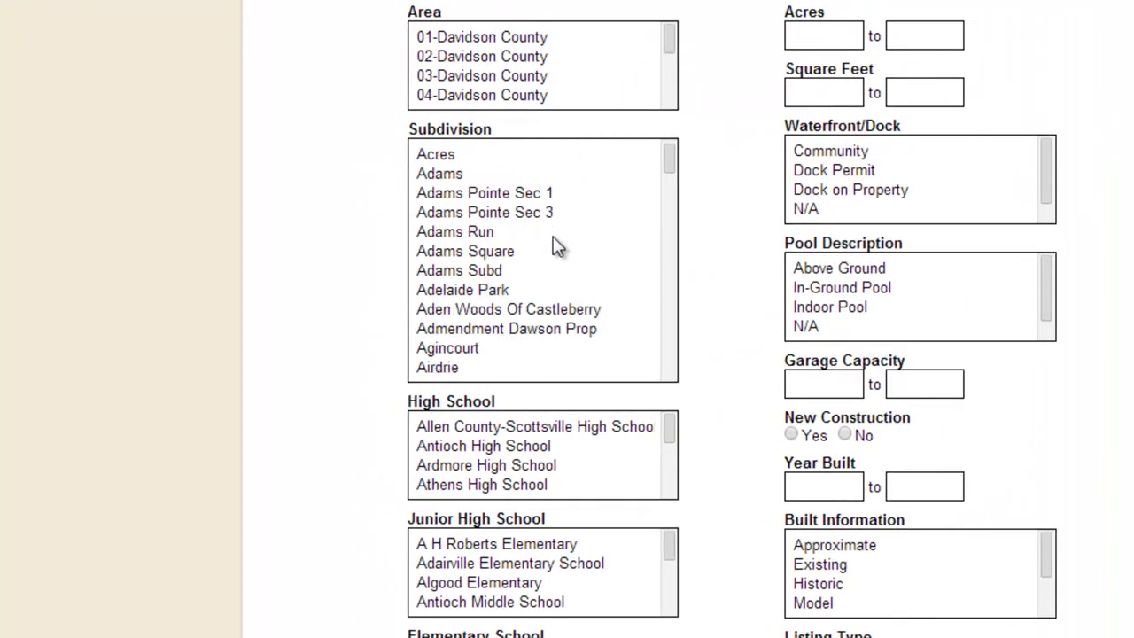
pyautogui.scroll(-12, 555, 247)
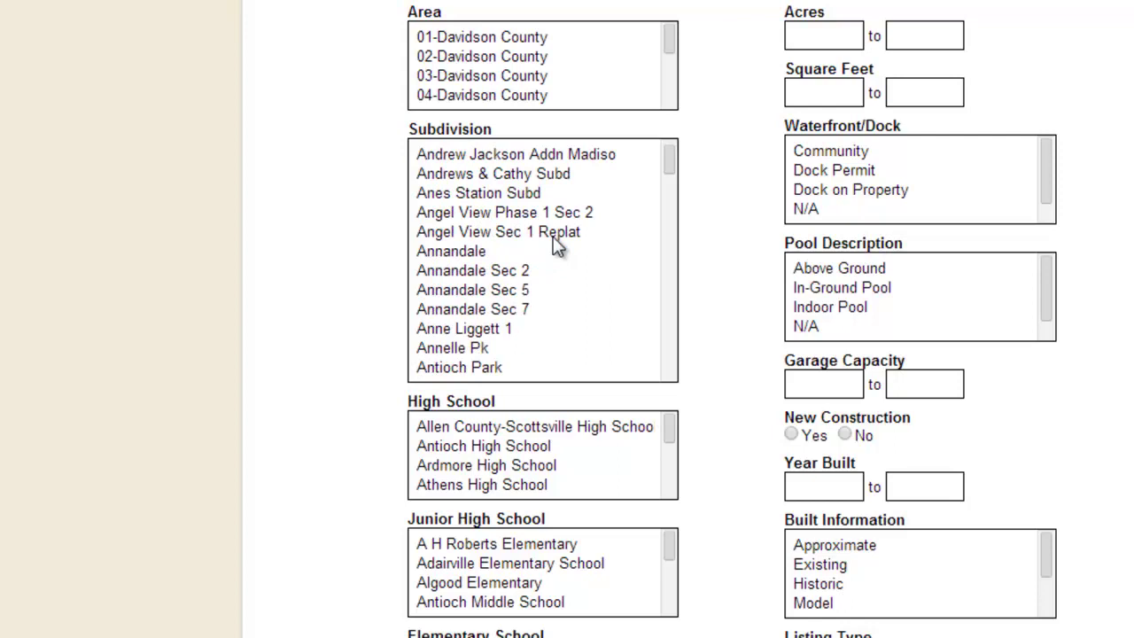
pyautogui.scroll(-8, 555, 247)
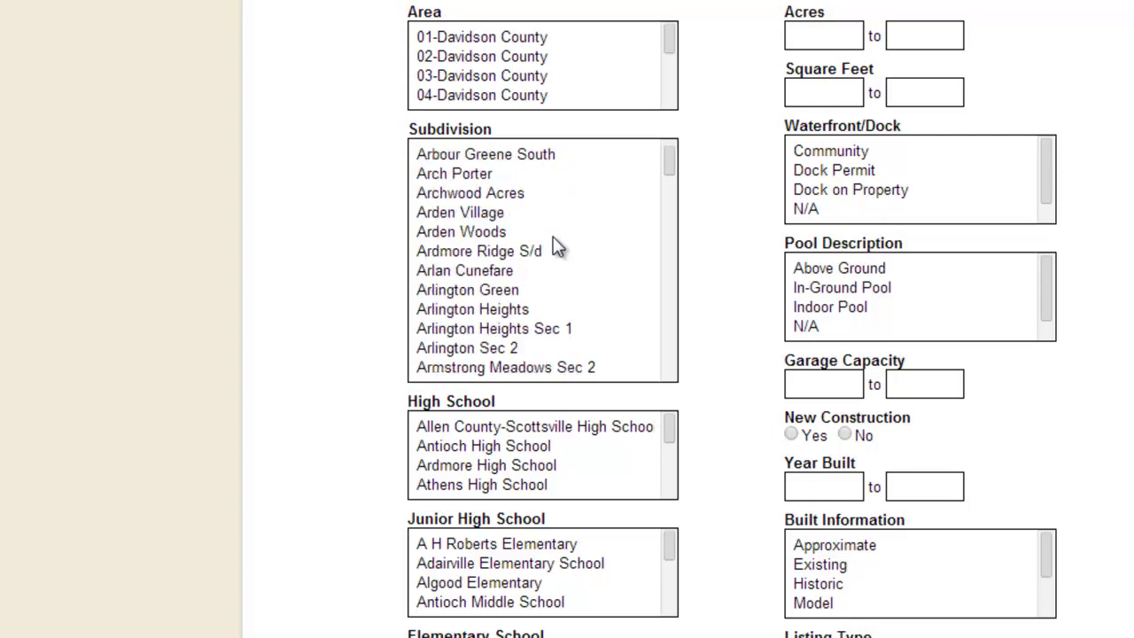